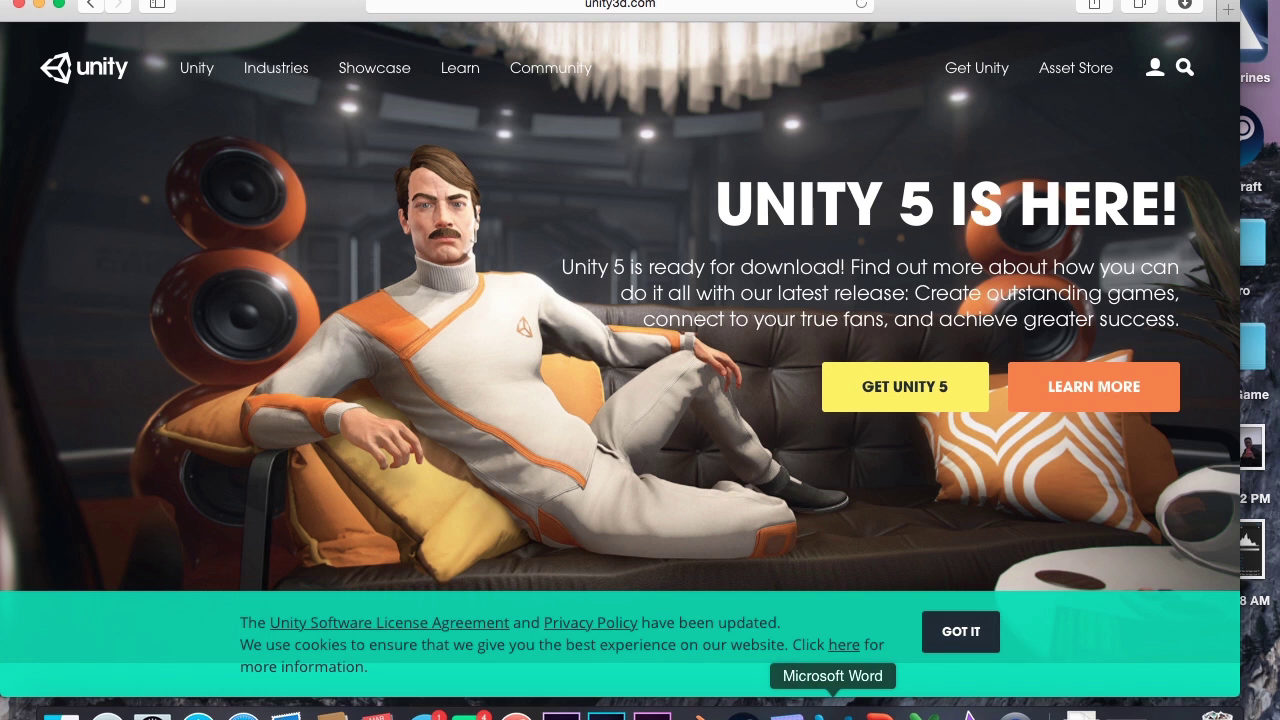
- Minimize the Unity web page and bring up the chess piece image search with the wooden pawn picture
{"action": "left_click", "coordinate": [40, 5]}
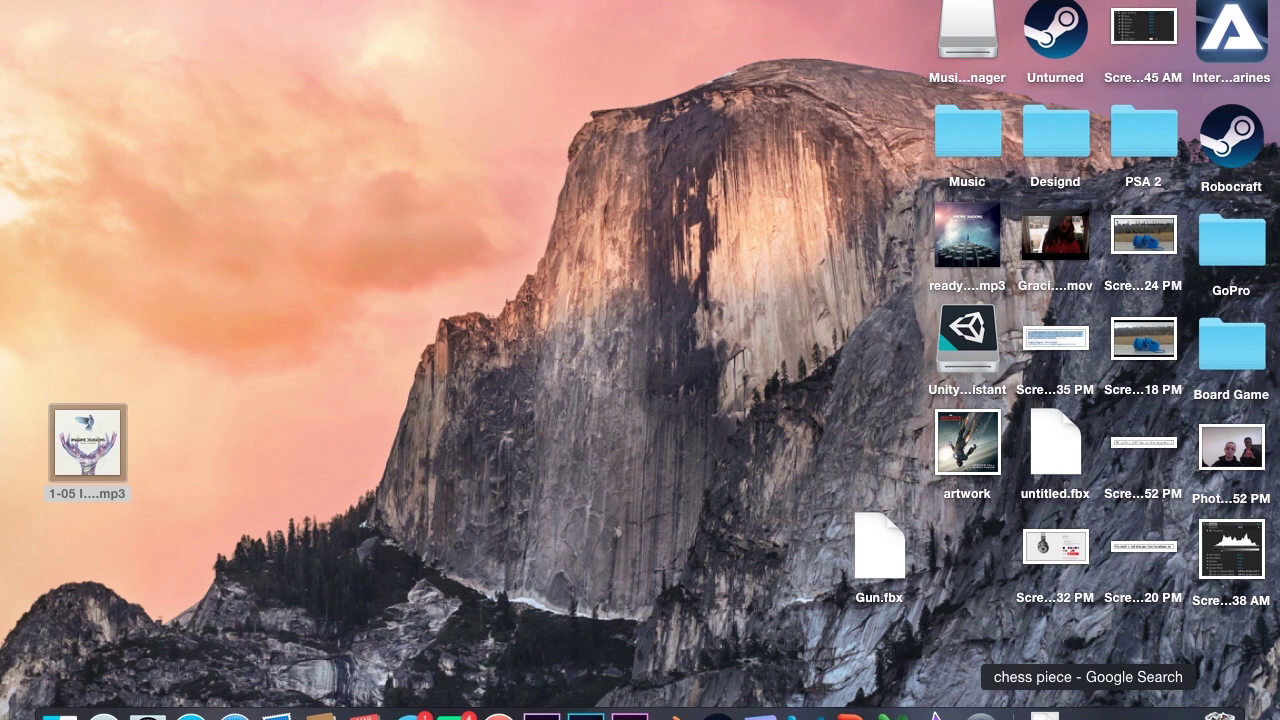
{"action": "left_click", "coordinate": [1088, 714]}
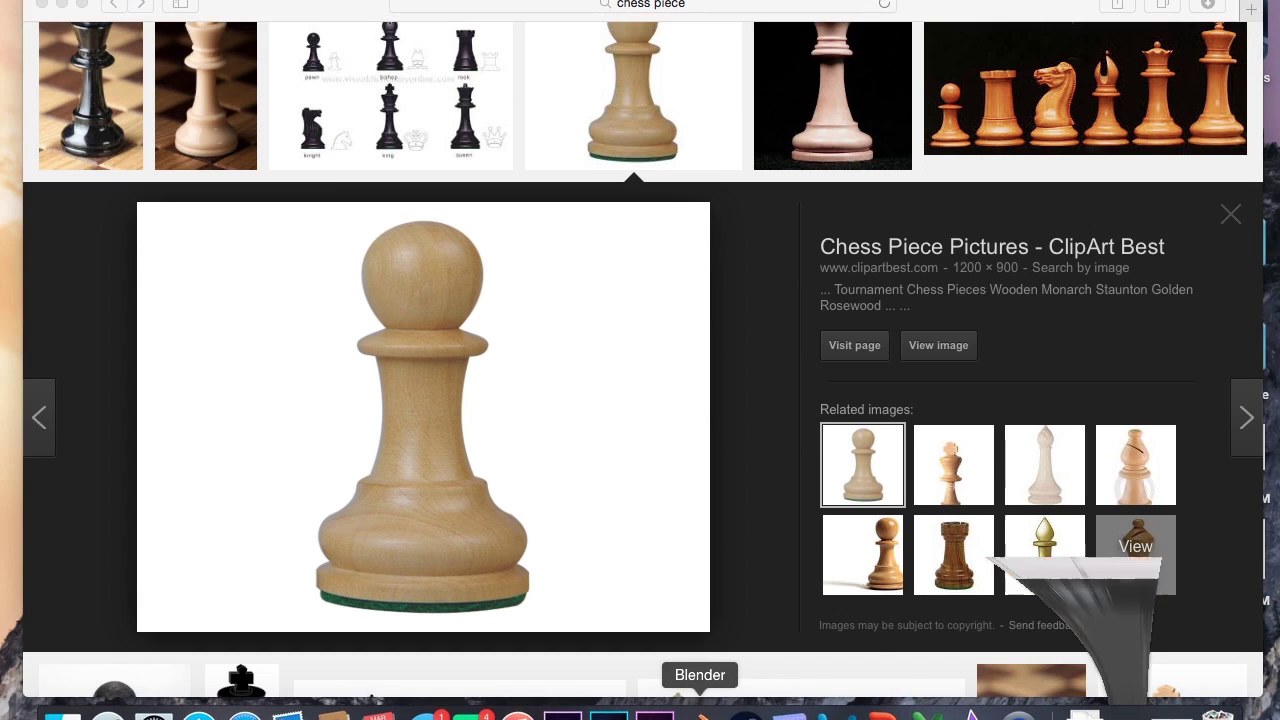
- Switch to Blender and enable background images for the 3D viewport in front orthographic view
{"action": "left_click", "coordinate": [694, 712]}
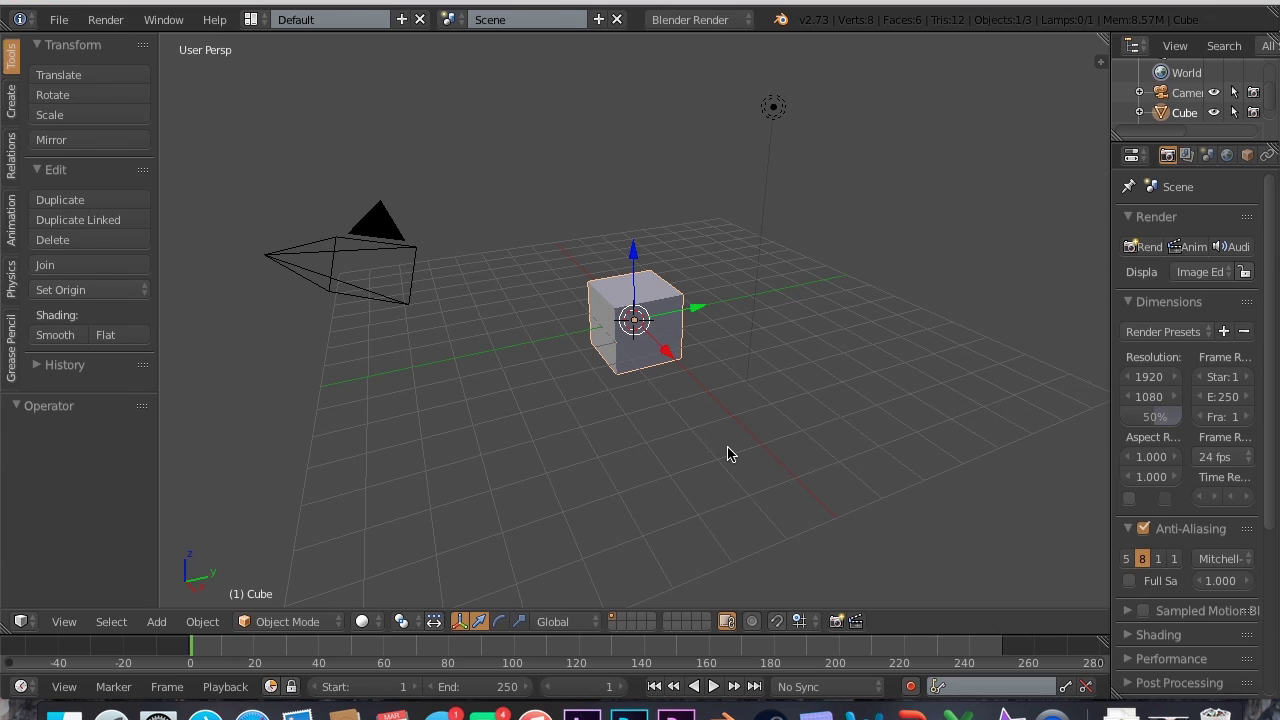
{"action": "key", "text": "KP_1"}
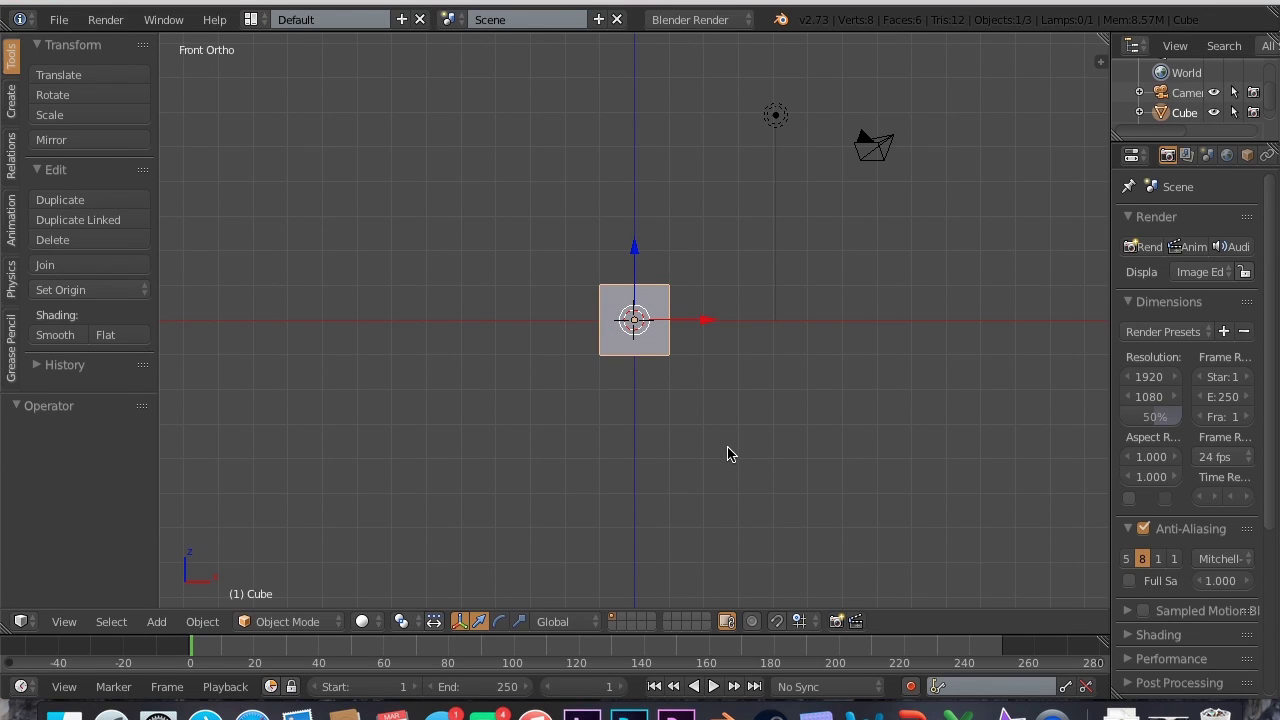
{"action": "left_click", "coordinate": [1100, 62]}
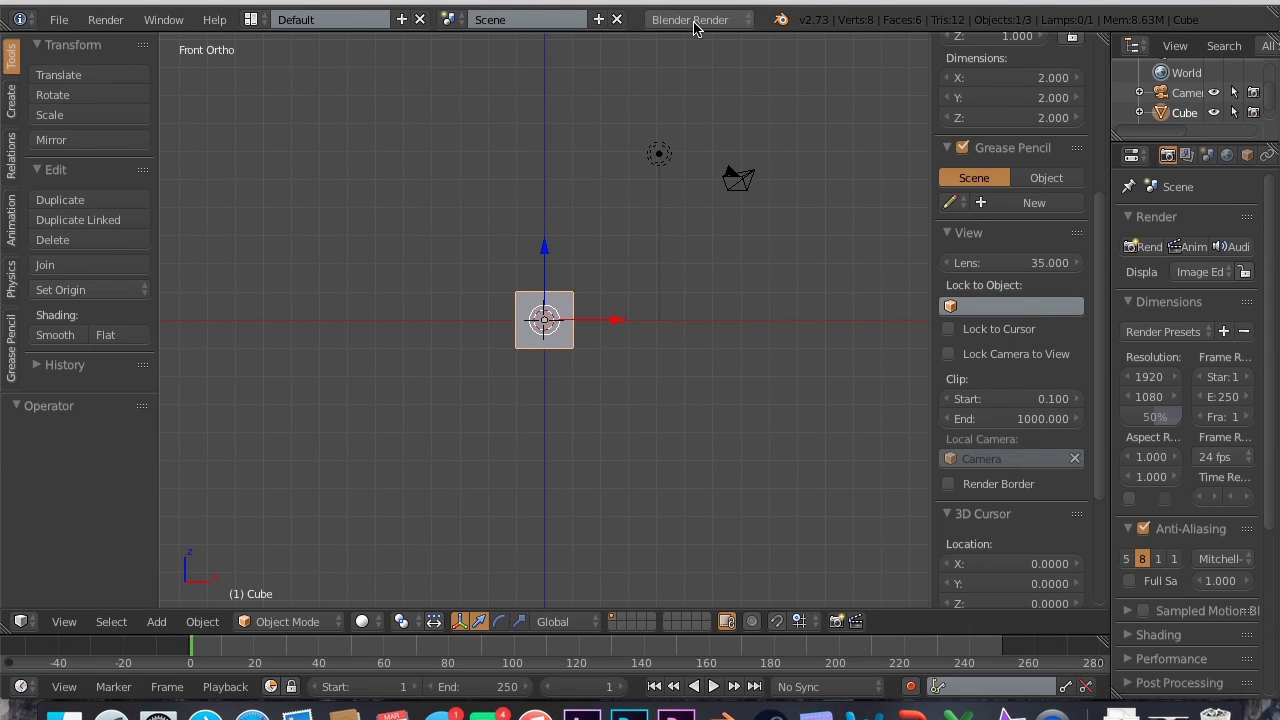
{"action": "scroll", "coordinate": [1013, 568], "scroll_direction": "down", "scroll_amount": 3}
{"action": "scroll", "coordinate": [1013, 572], "scroll_direction": "down", "scroll_amount": 5}
{"action": "left_click", "coordinate": [963, 573]}
{"action": "left_click", "coordinate": [949, 573]}
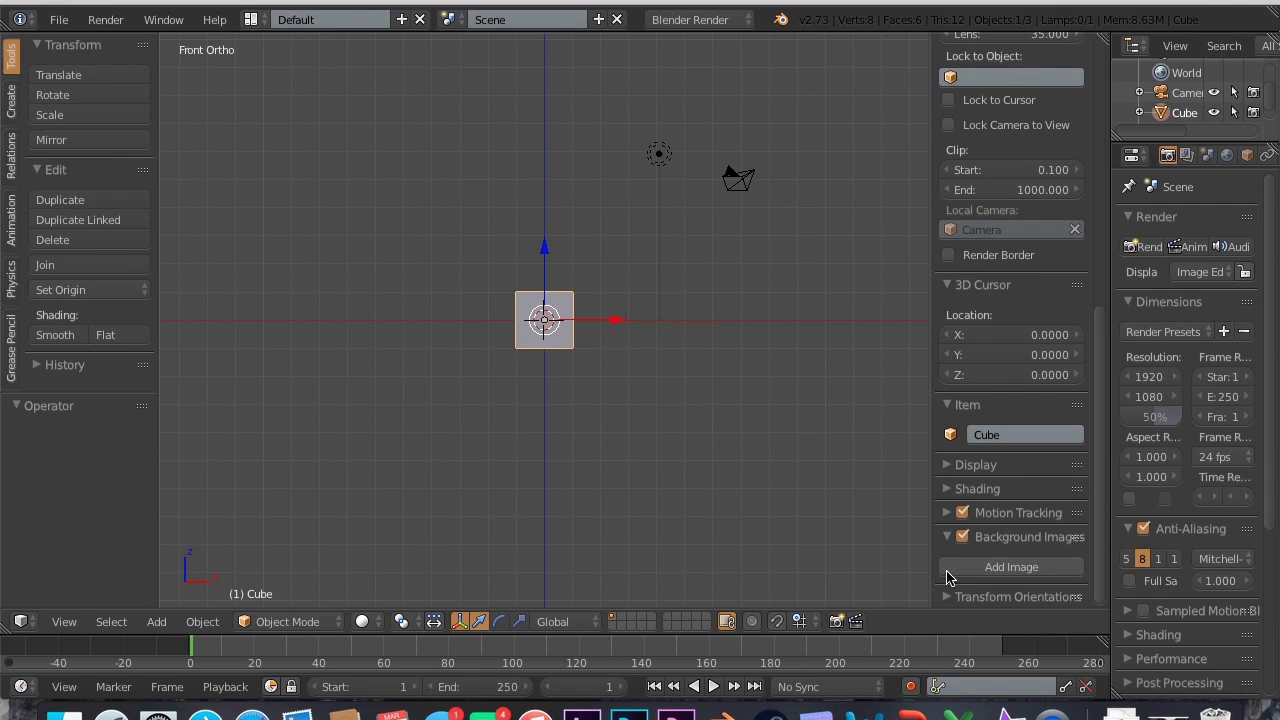
- Try the Back To Black and Blender 24X theme presets in the user preferences
{"action": "key", "text": "super+comma"}
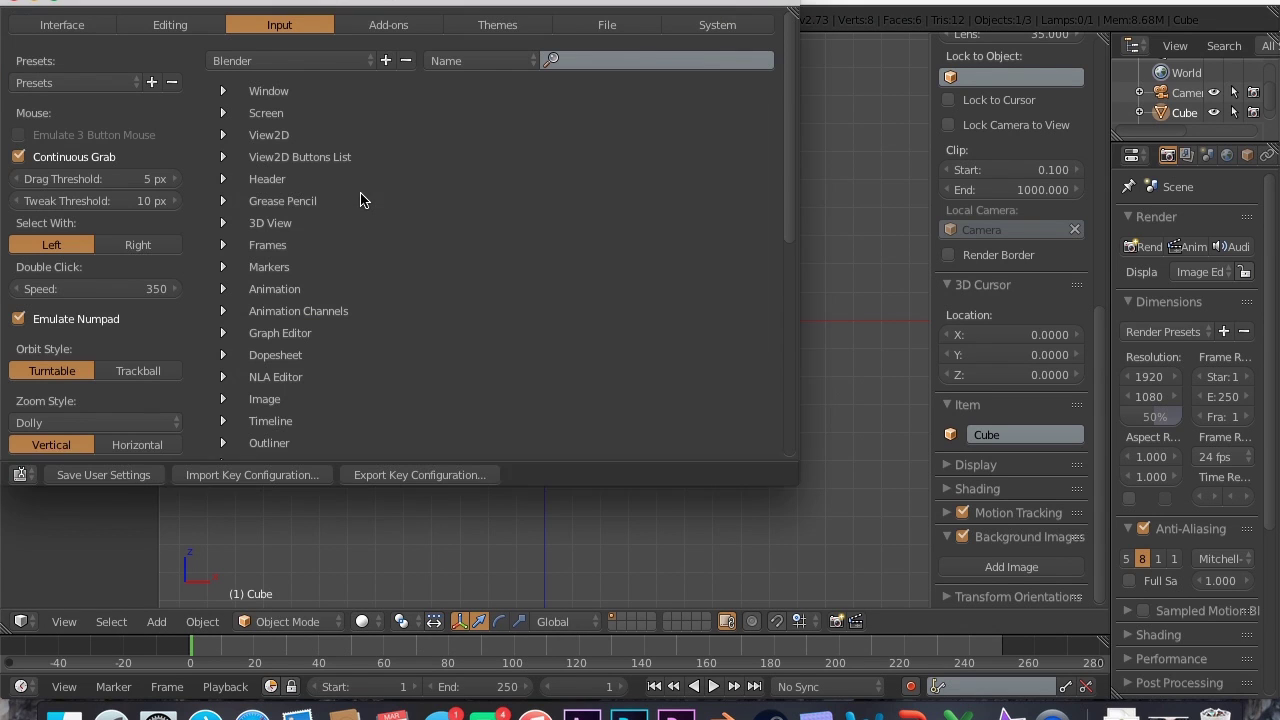
{"action": "left_click", "coordinate": [488, 23]}
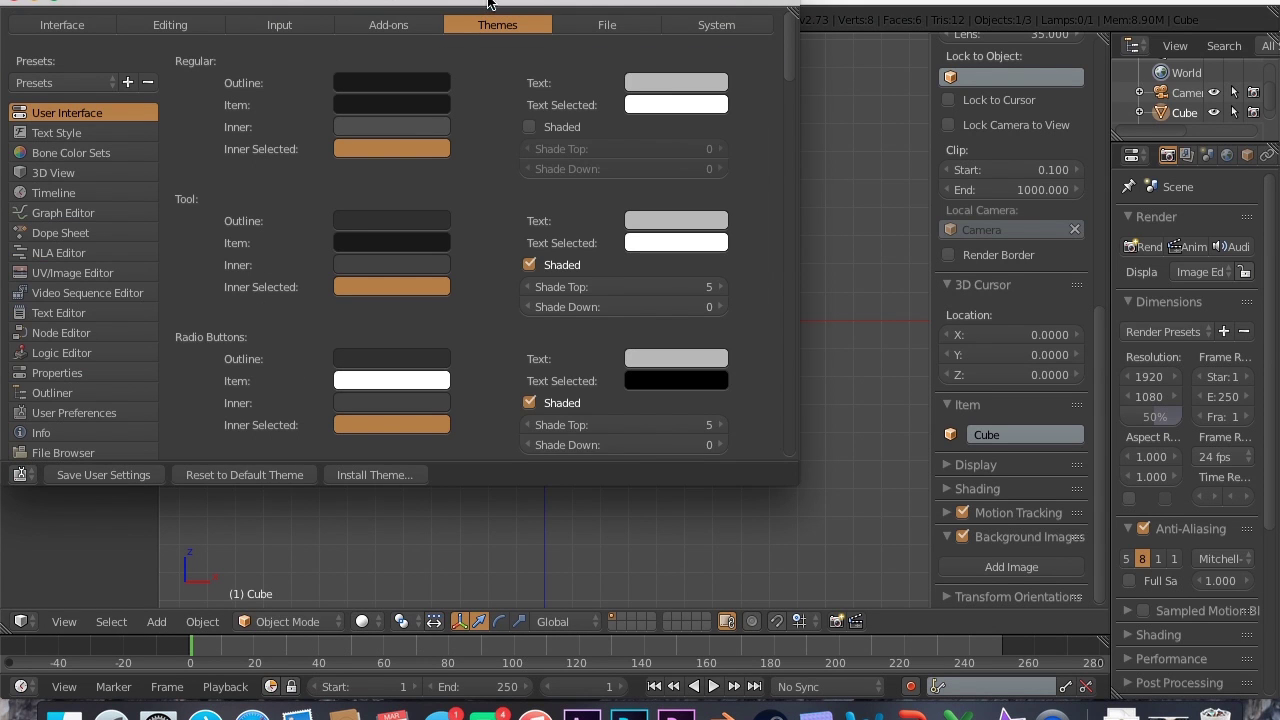
{"action": "left_click", "coordinate": [60, 82]}
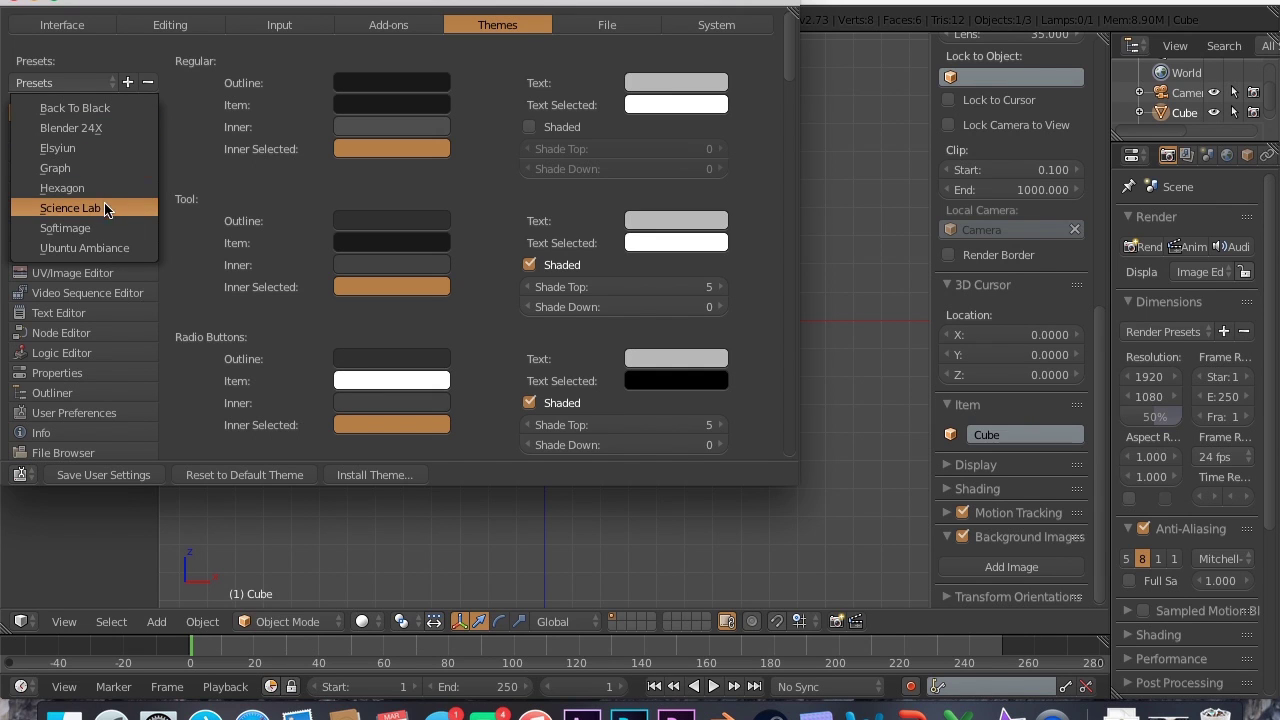
{"action": "left_click", "coordinate": [110, 107]}
{"action": "left_click", "coordinate": [105, 85]}
{"action": "left_click", "coordinate": [88, 128]}
- Try the Elsyiun, Graph and Hexagon theme presets in turn
{"action": "left_click", "coordinate": [85, 84]}
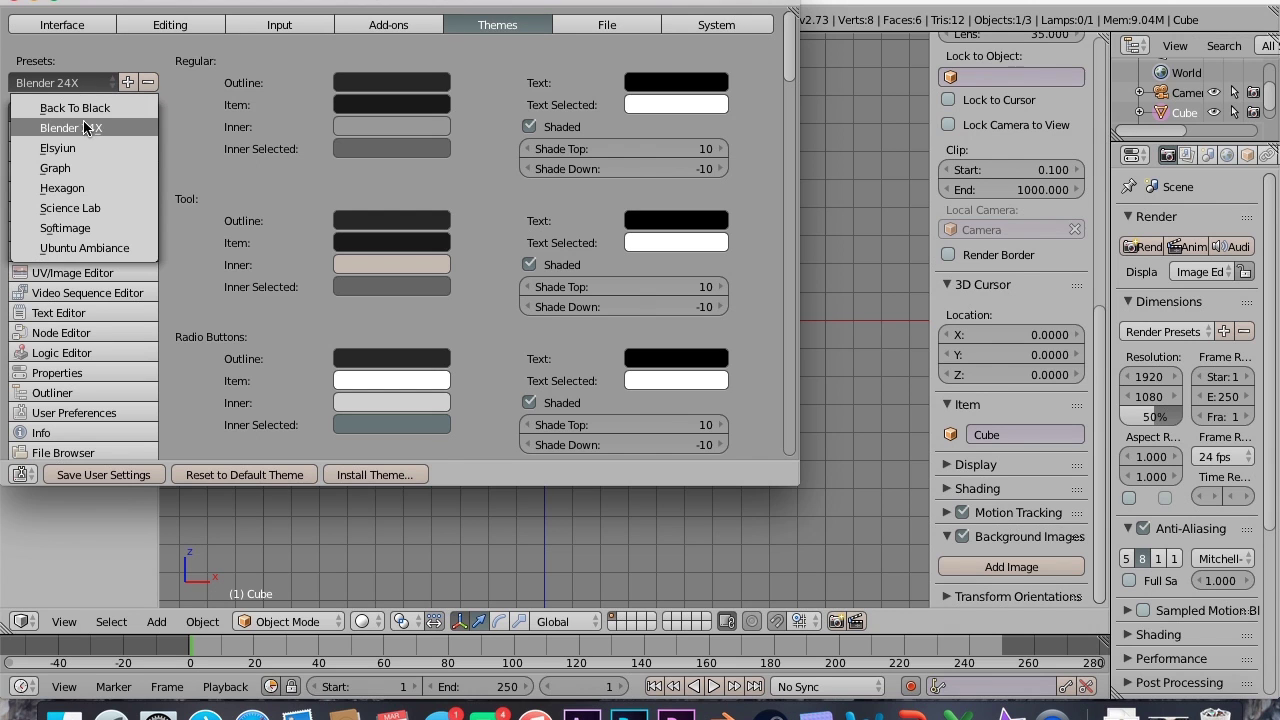
{"action": "left_click", "coordinate": [77, 143]}
{"action": "left_click", "coordinate": [60, 83]}
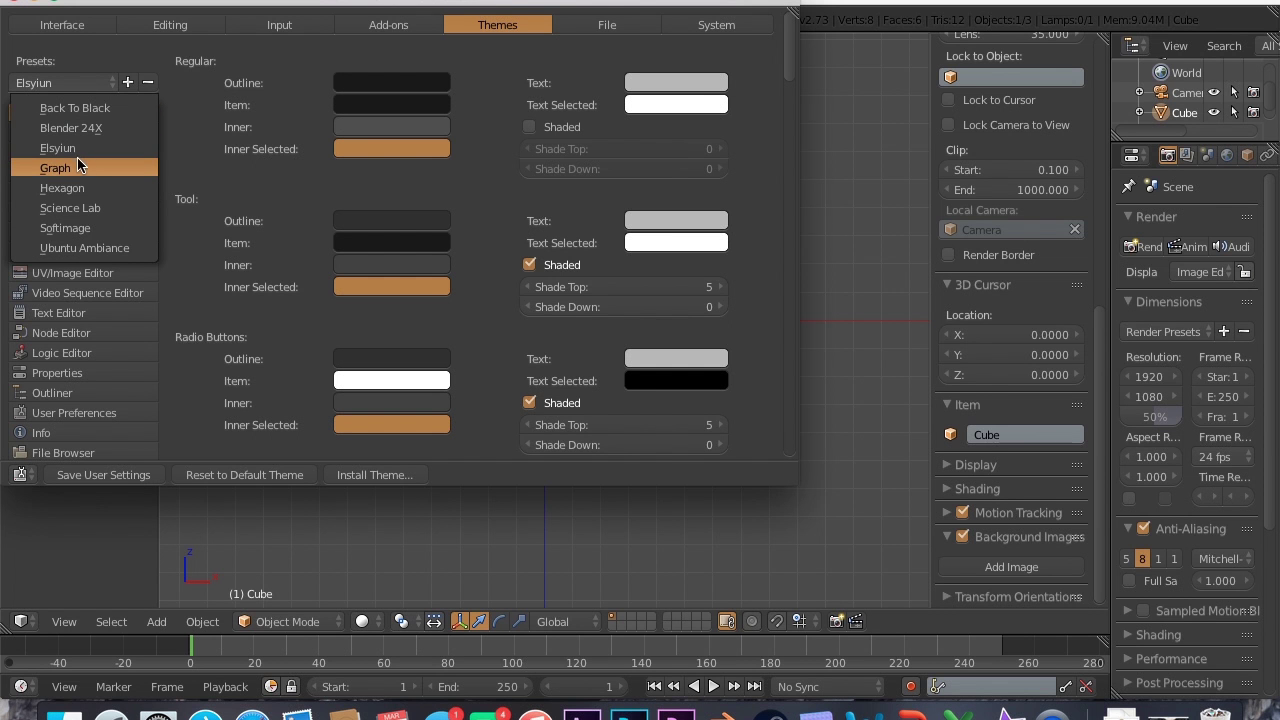
{"action": "left_click", "coordinate": [78, 162]}
{"action": "left_click", "coordinate": [88, 85]}
{"action": "left_click", "coordinate": [80, 188]}
- Try the Science Lab, Softimage and Ubuntu Ambiance theme presets in turn
{"action": "left_click", "coordinate": [88, 85]}
{"action": "left_click", "coordinate": [85, 208]}
{"action": "left_click", "coordinate": [72, 88]}
{"action": "left_click", "coordinate": [74, 228]}
{"action": "left_click", "coordinate": [72, 88]}
{"action": "left_click", "coordinate": [76, 230]}
{"action": "left_click", "coordinate": [72, 85]}
{"action": "left_click", "coordinate": [78, 250]}
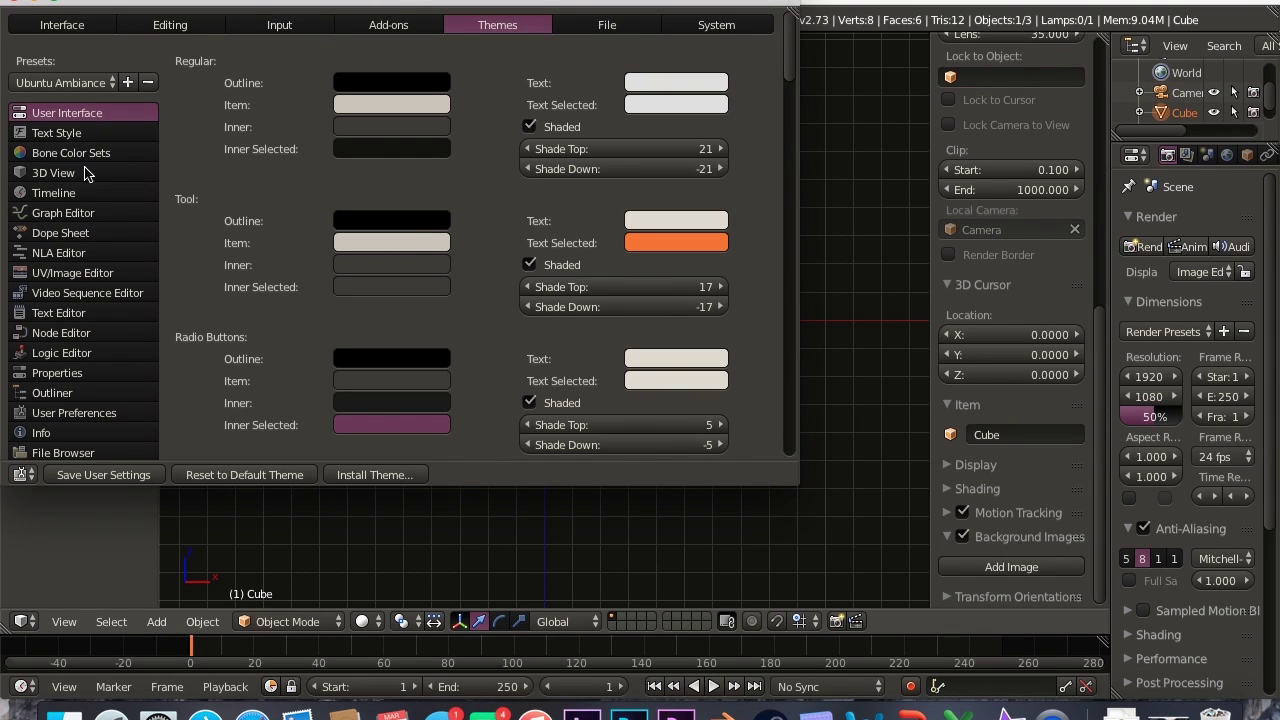
- Switch the interface theme to Graph and then to Blender 24X for another comparison
{"action": "left_click", "coordinate": [75, 85]}
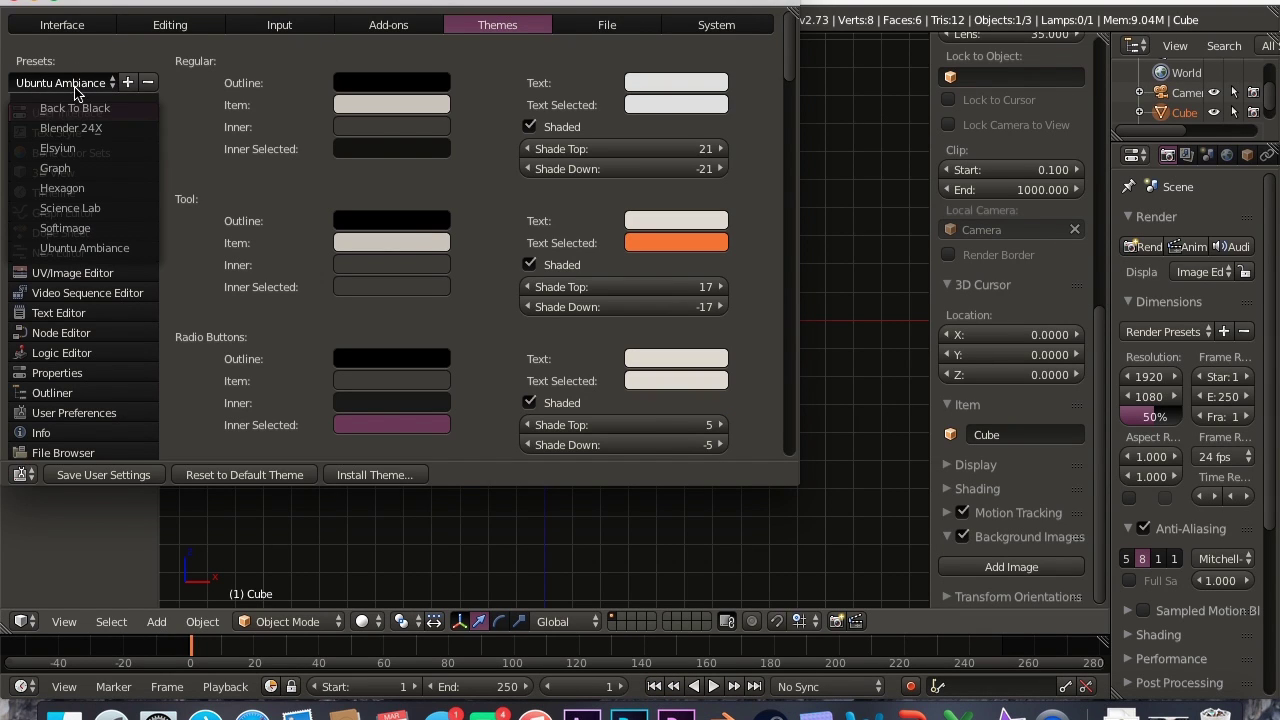
{"action": "left_click", "coordinate": [70, 170]}
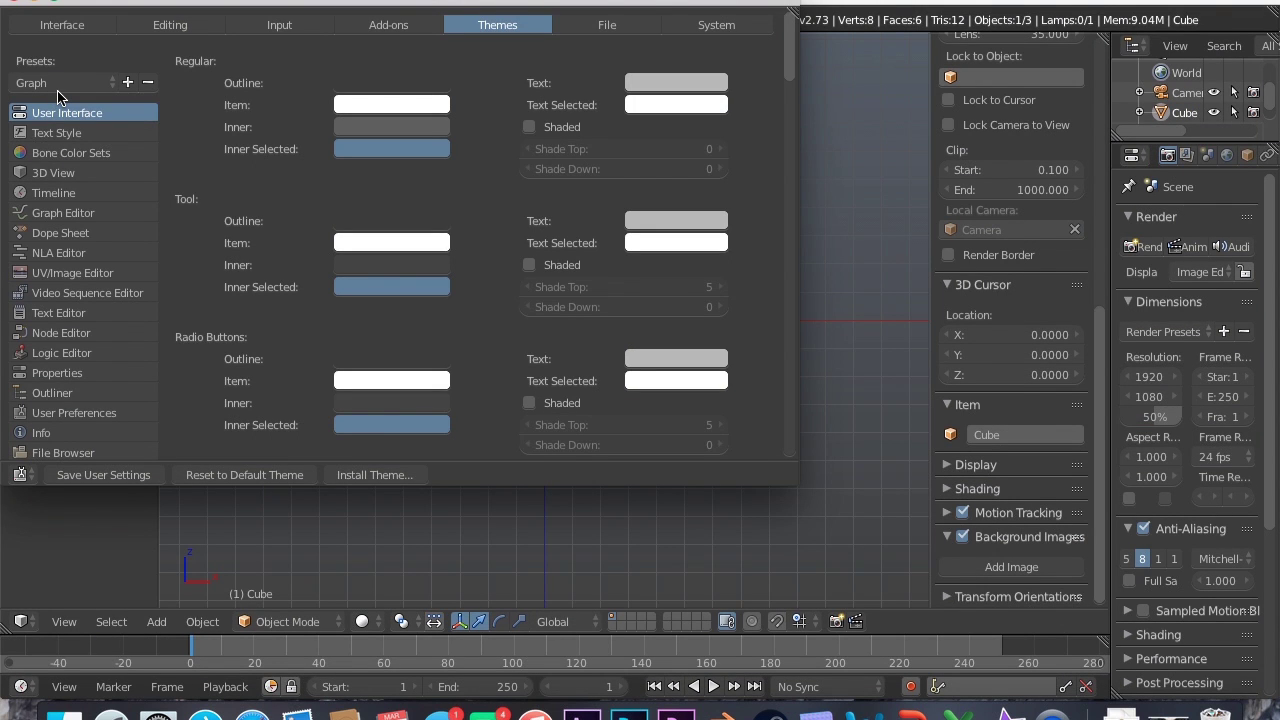
{"action": "left_click", "coordinate": [60, 85]}
{"action": "left_click", "coordinate": [65, 130]}
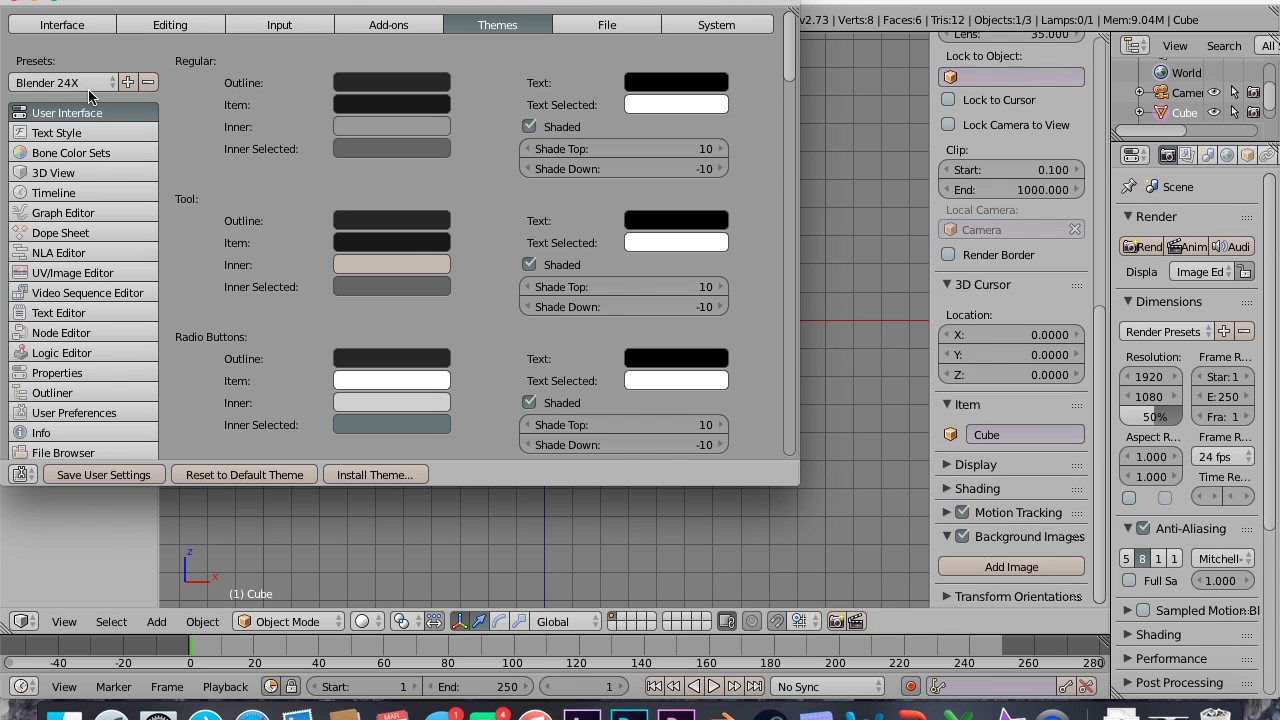
- Apply the Elsyiun theme preset and return to the 3D viewport
{"action": "left_click", "coordinate": [88, 88]}
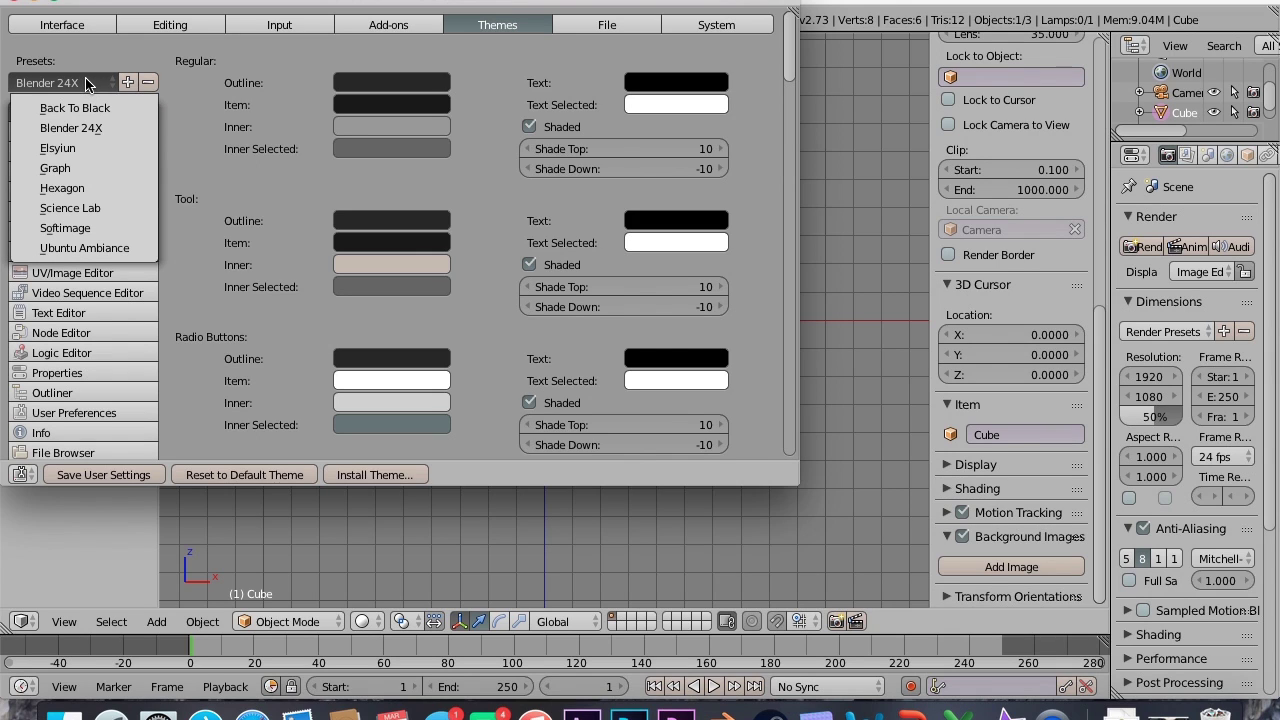
{"action": "left_click", "coordinate": [60, 83]}
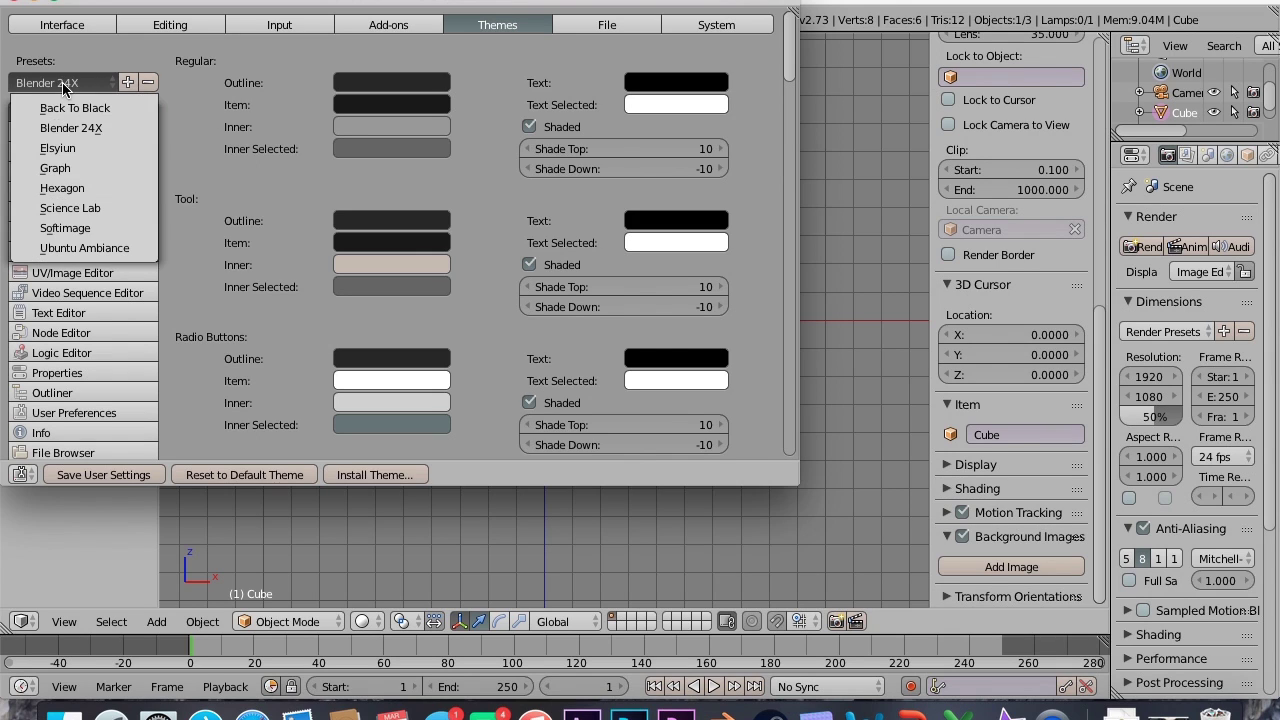
{"action": "left_click", "coordinate": [57, 148]}
{"action": "left_click", "coordinate": [598, 281]}
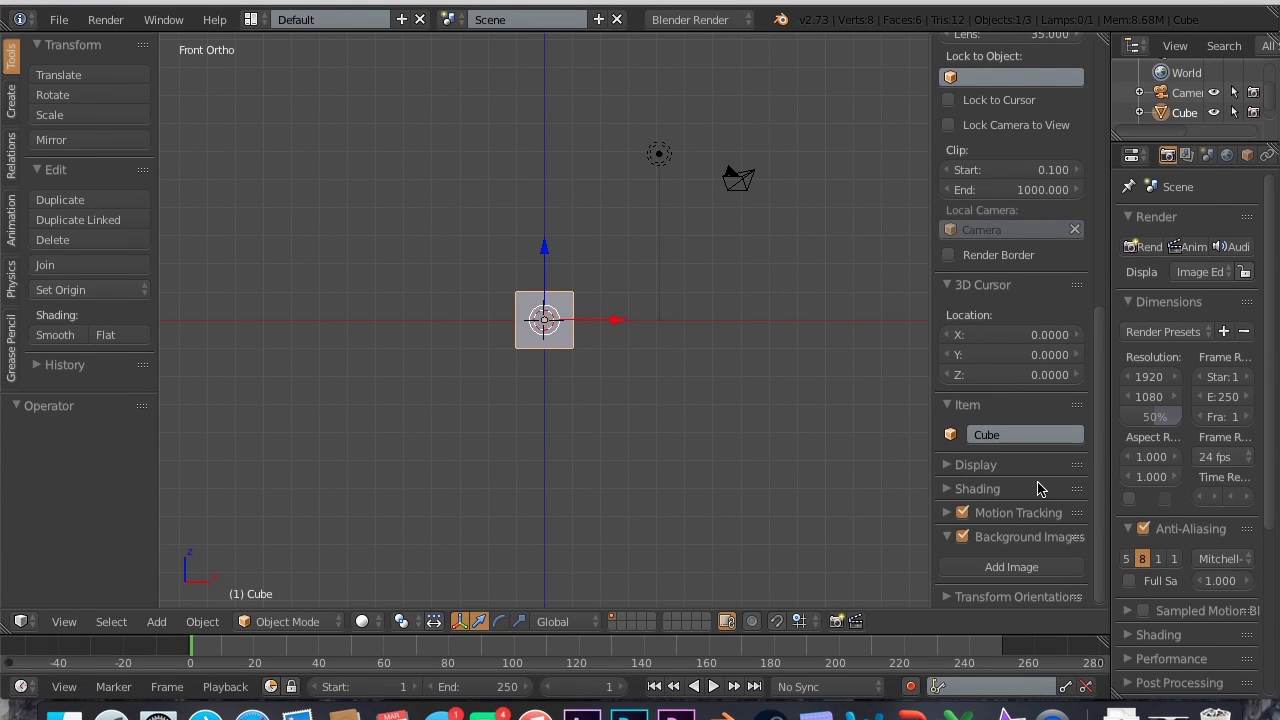
{"action": "key", "text": "n"}
{"action": "key", "text": "n"}
{"action": "key", "text": "n"}
{"action": "key", "text": "n"}
- Add a background image using ncXjBgpcB.jpeg from the Downloads folder and show it enlarged in front view
{"action": "left_click", "coordinate": [1005, 570]}
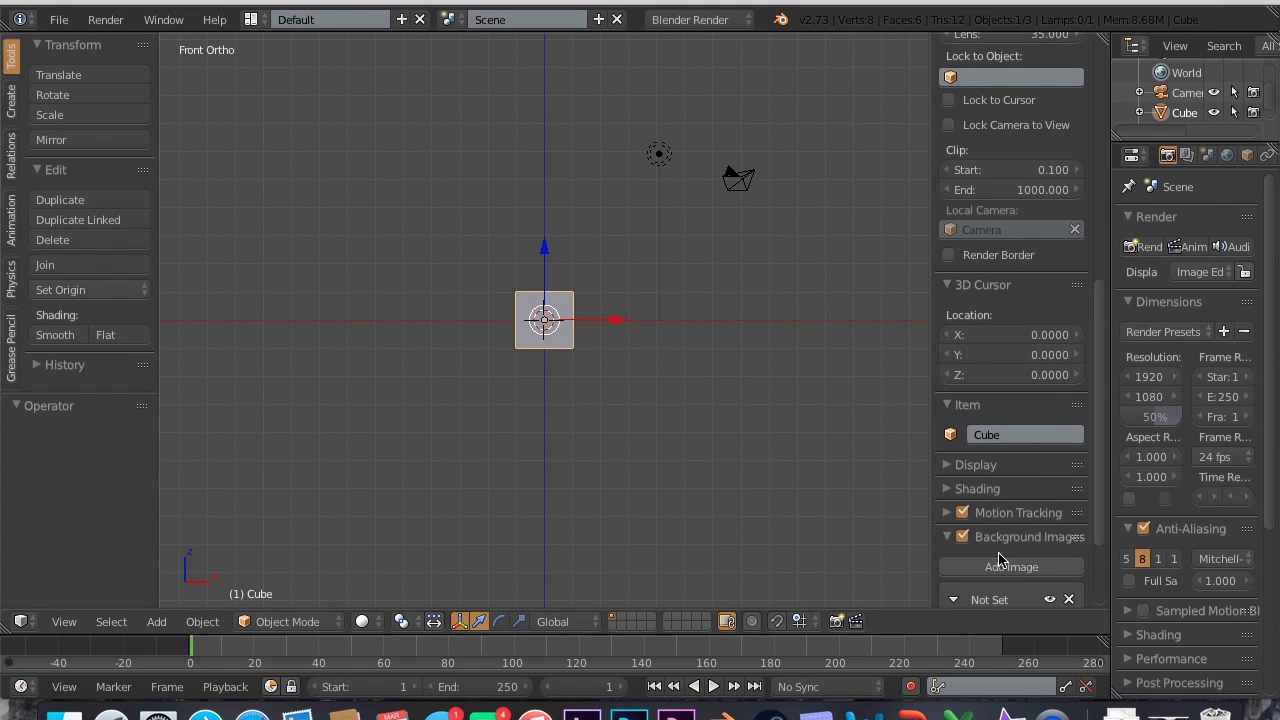
{"action": "scroll", "coordinate": [1000, 570], "scroll_direction": "down", "scroll_amount": 5}
{"action": "left_click", "coordinate": [1003, 565]}
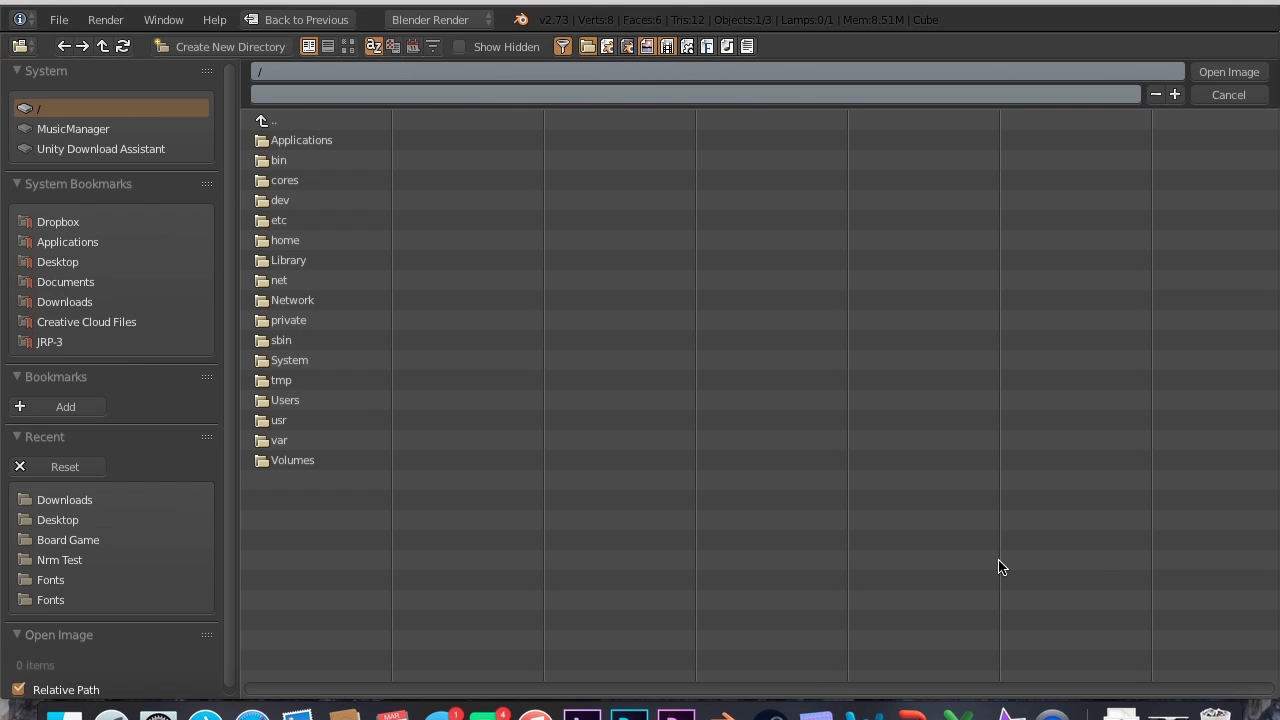
{"action": "left_click", "coordinate": [64, 301]}
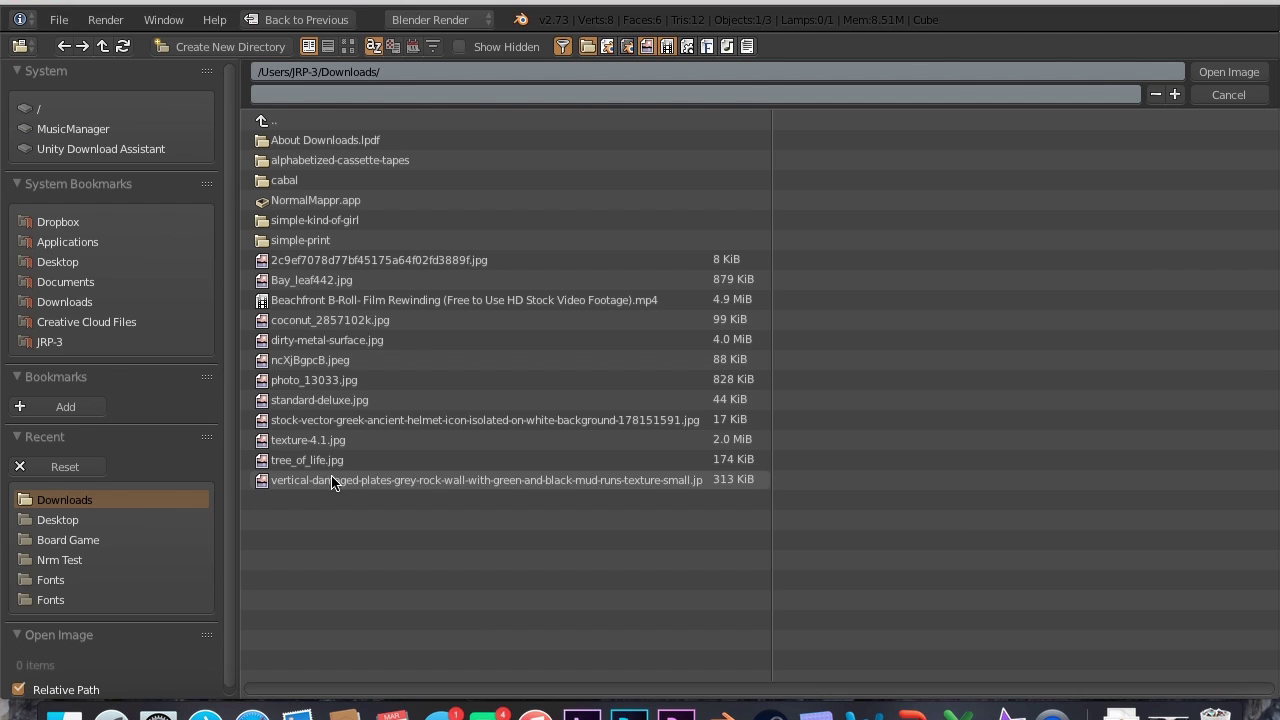
{"action": "left_click", "coordinate": [353, 47]}
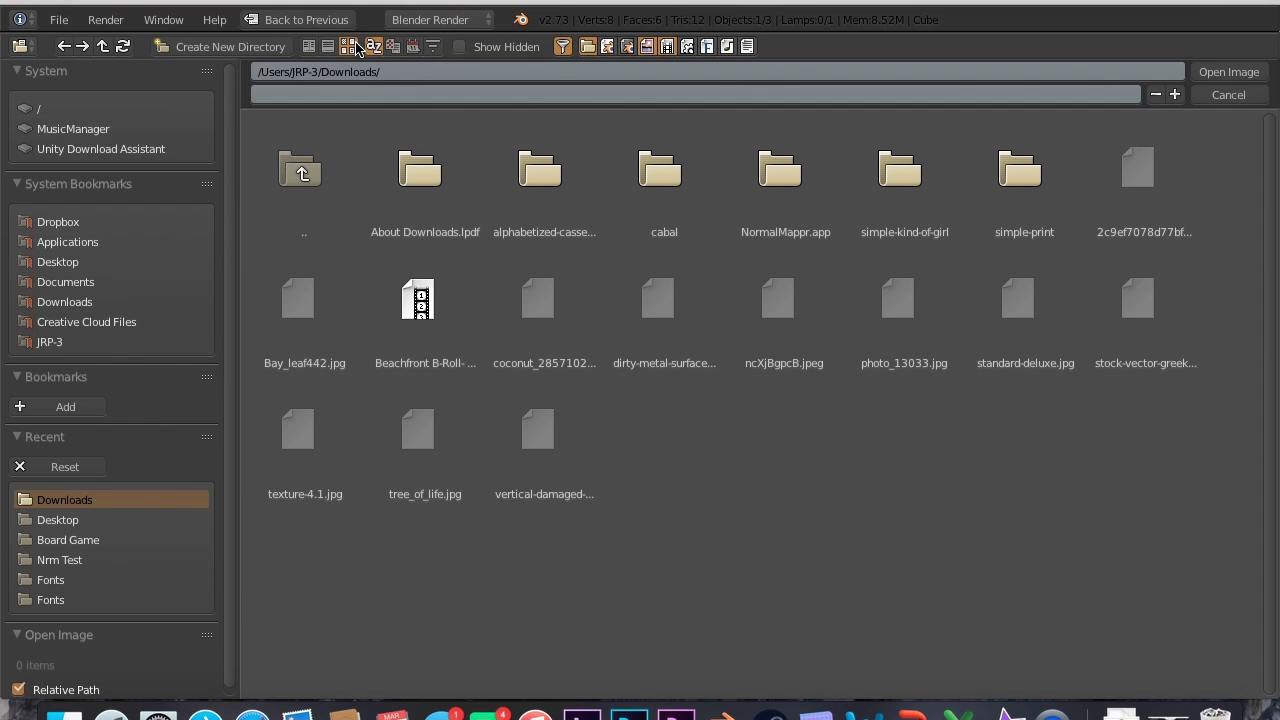
{"action": "double_click", "coordinate": [796, 320]}
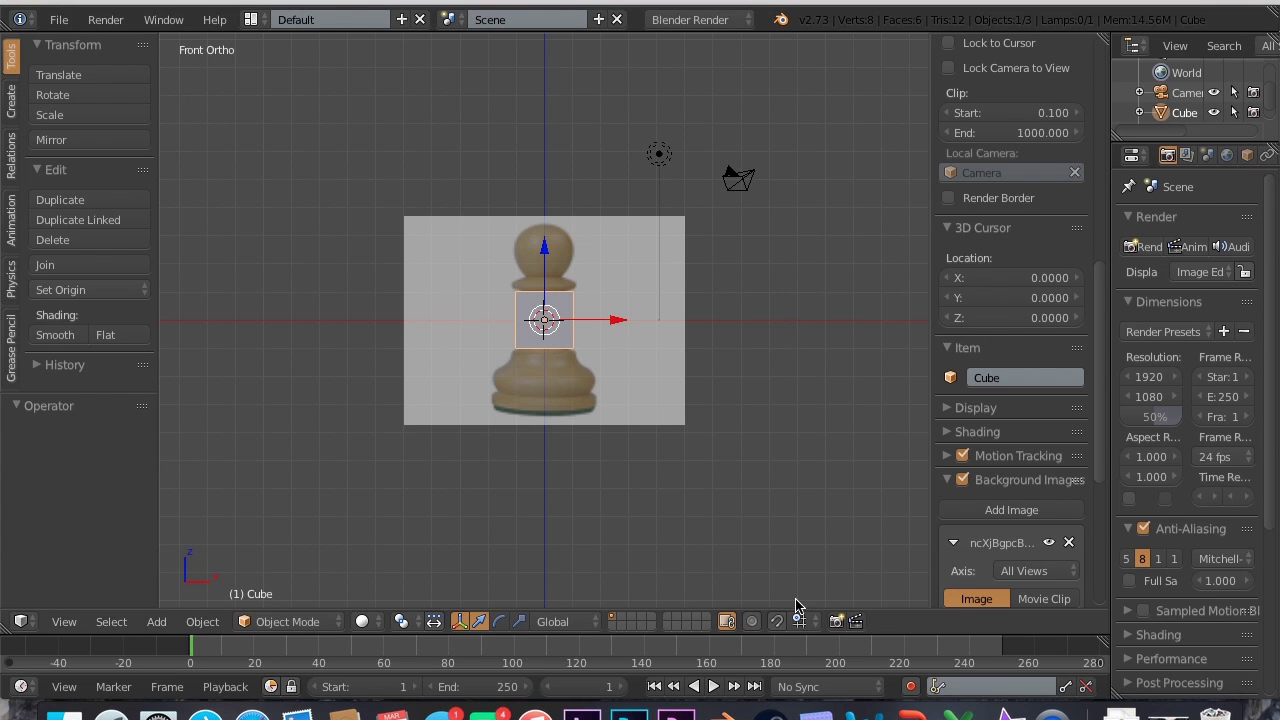
{"action": "scroll", "coordinate": [560, 432], "scroll_direction": "up", "scroll_amount": 5}
{"action": "key", "text": "KP_1"}
{"action": "scroll", "coordinate": [558, 432], "scroll_direction": "up", "scroll_amount": 5}
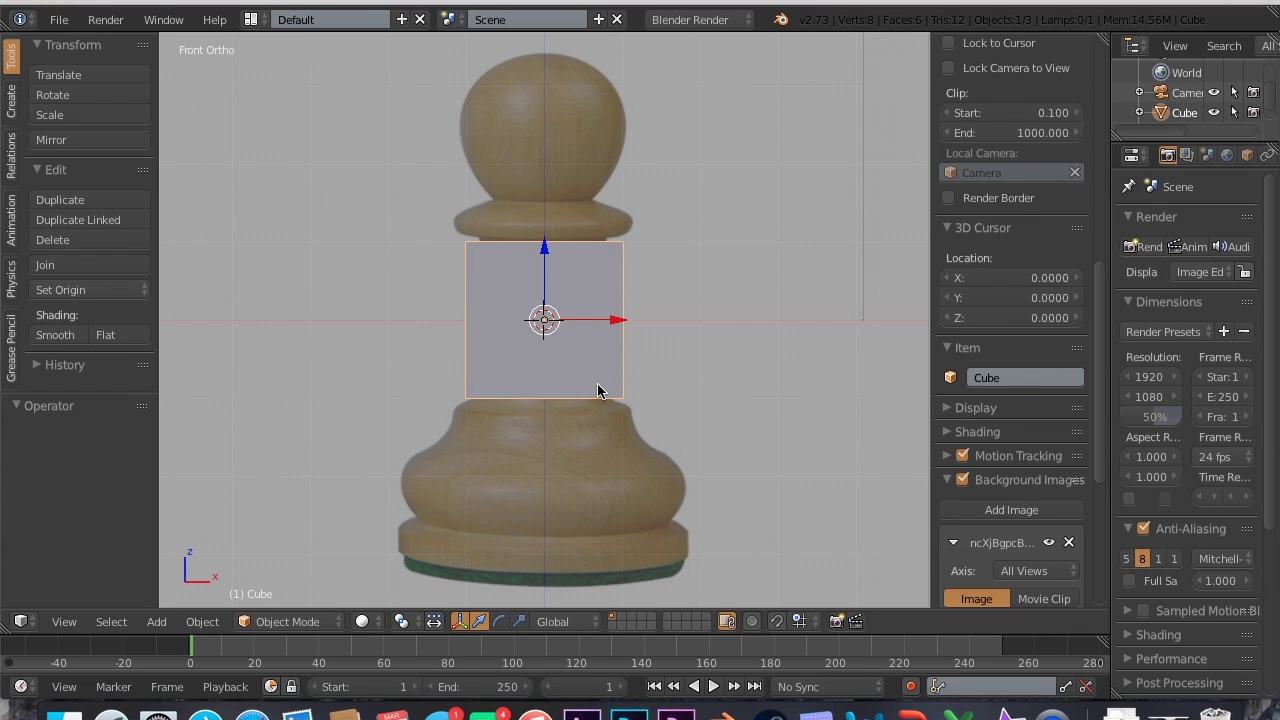
- Examine the Screen Editing shortcuts in the input preferences, then close the preferences window
{"action": "key", "text": "ctrl+alt+u"}
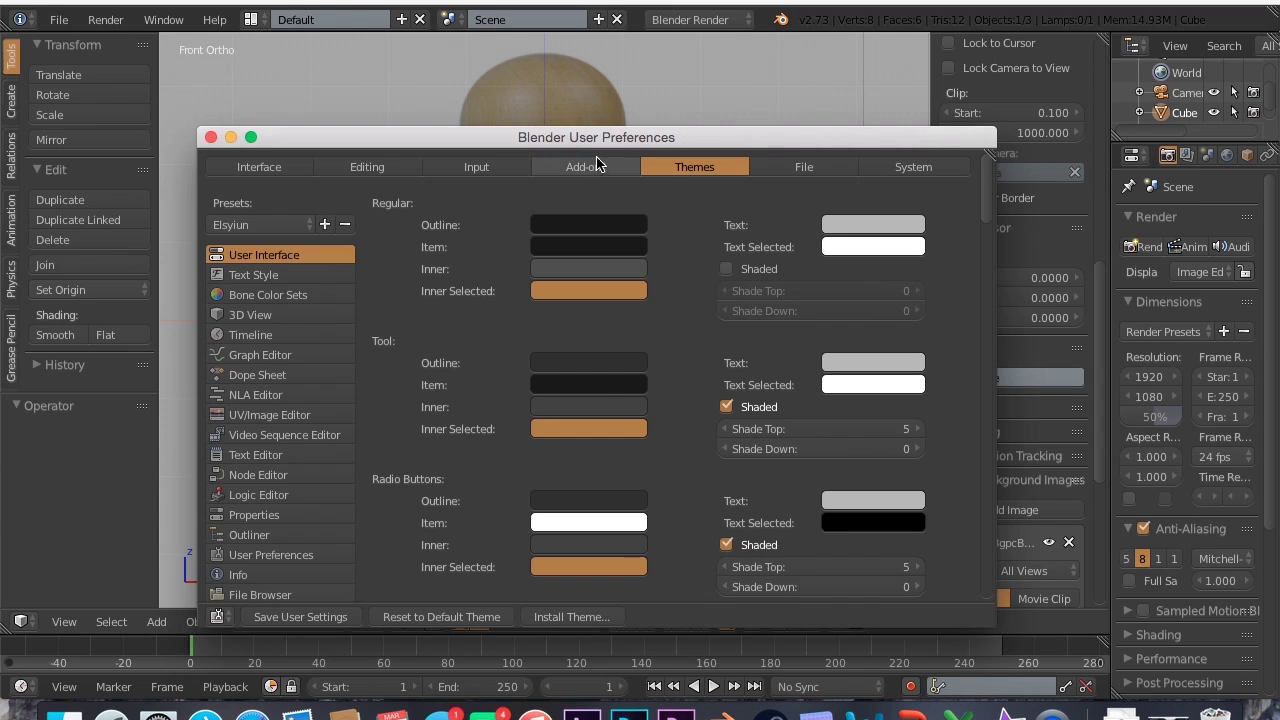
{"action": "left_click_drag", "start_coordinate": [605, 147], "coordinate": [601, 77]}
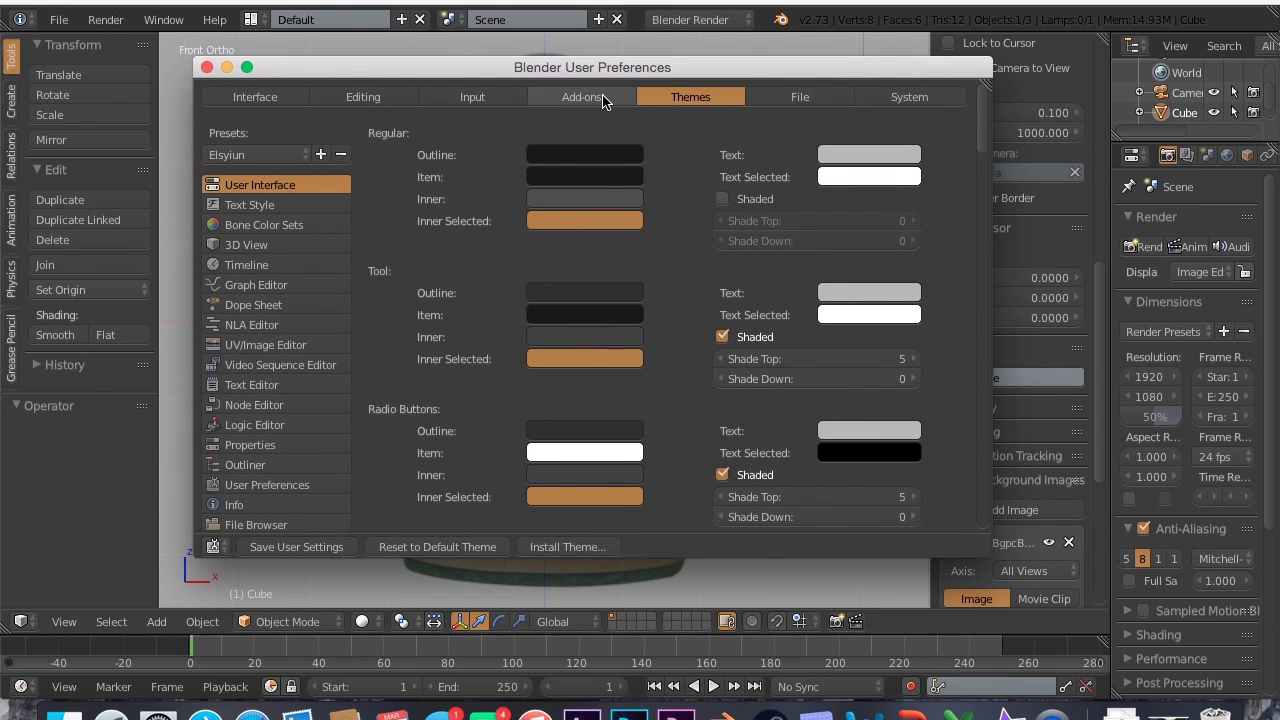
{"action": "left_click", "coordinate": [476, 96]}
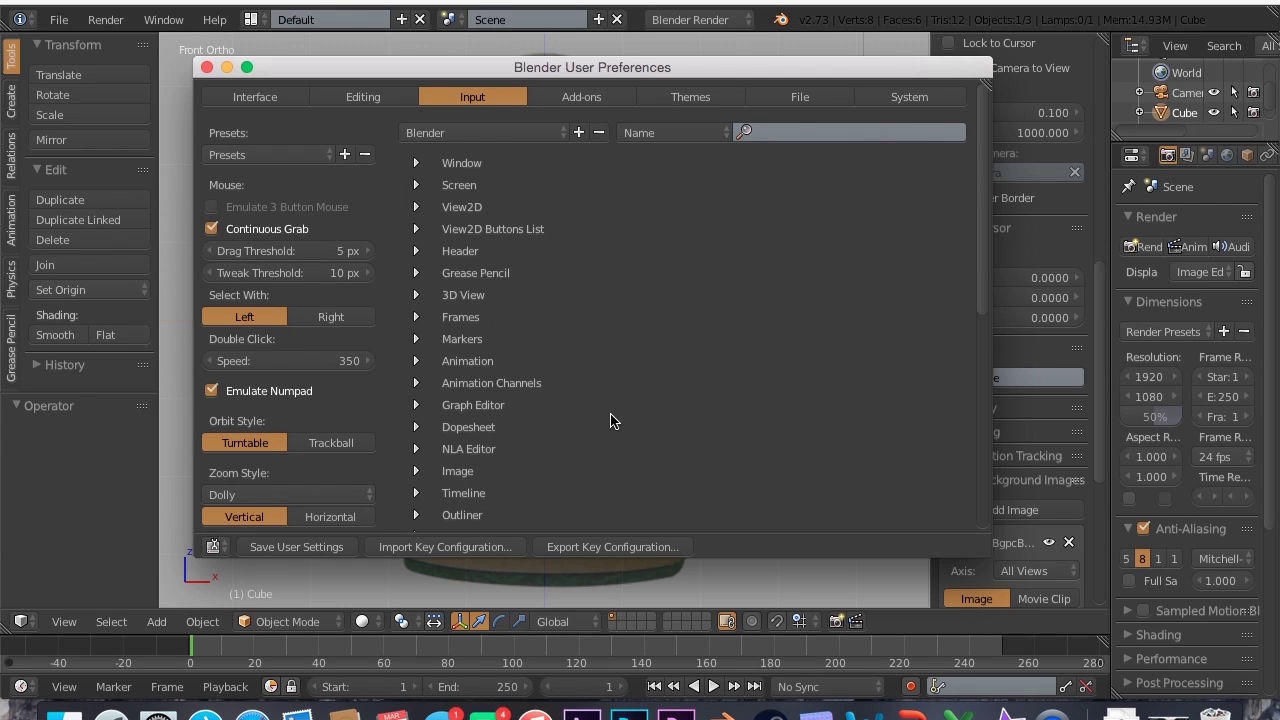
{"action": "left_click", "coordinate": [419, 186]}
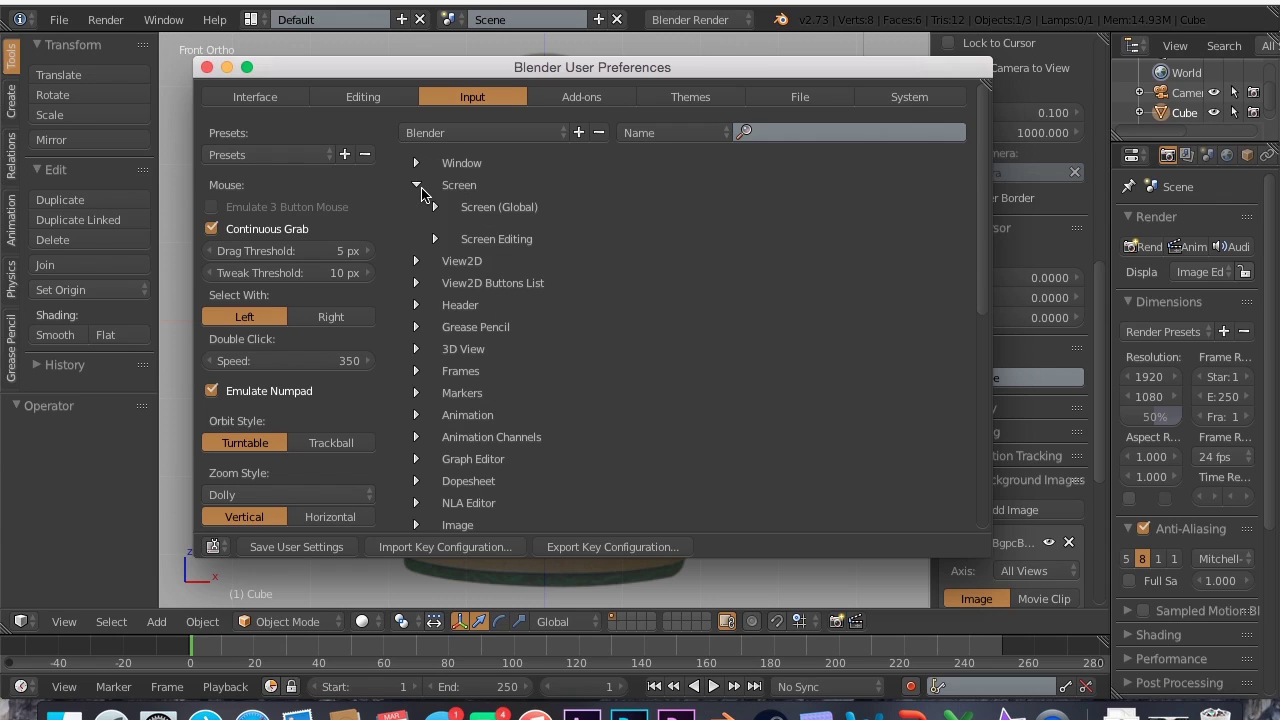
{"action": "left_click", "coordinate": [437, 239]}
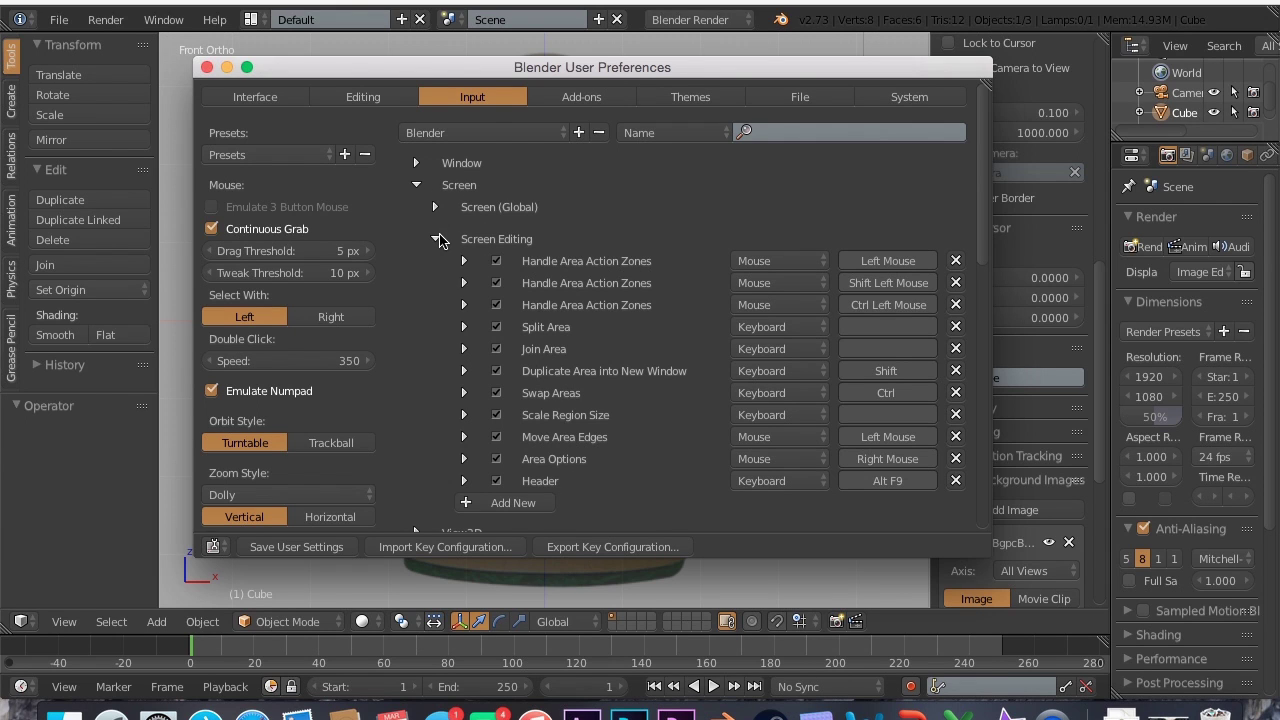
{"action": "scroll", "coordinate": [437, 239], "scroll_direction": "down", "scroll_amount": 3}
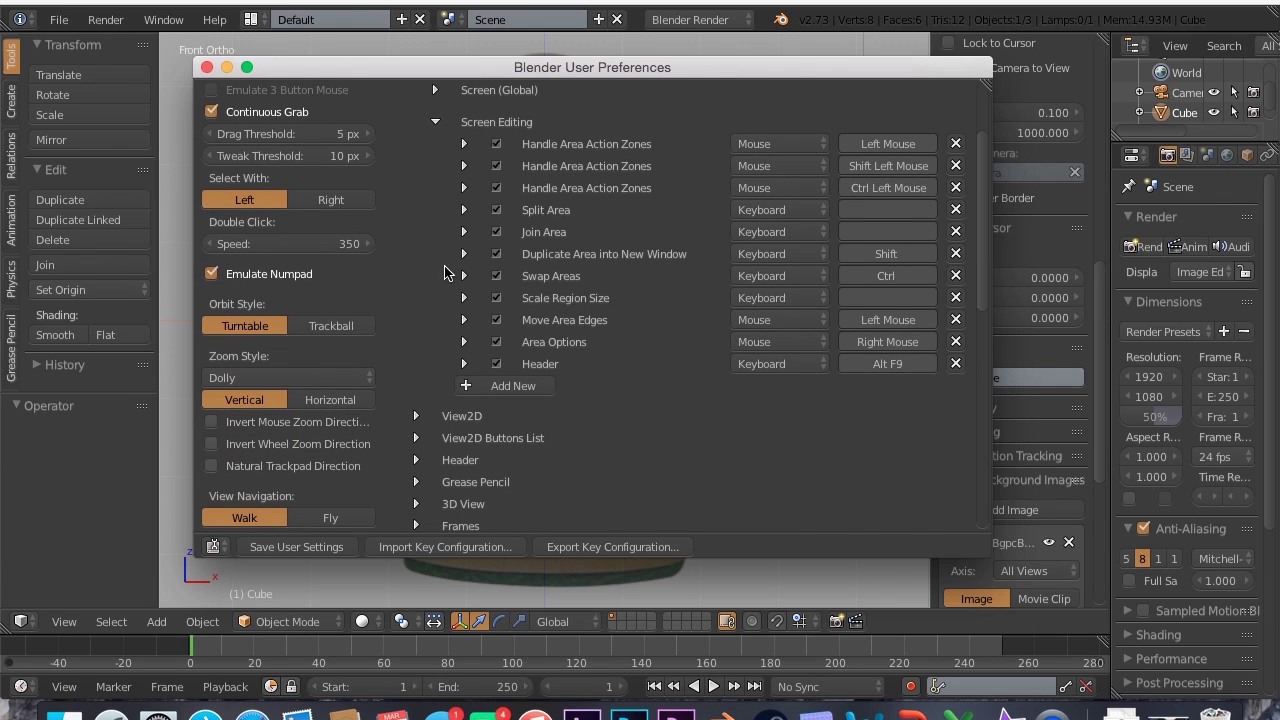
{"action": "left_click", "coordinate": [205, 68]}
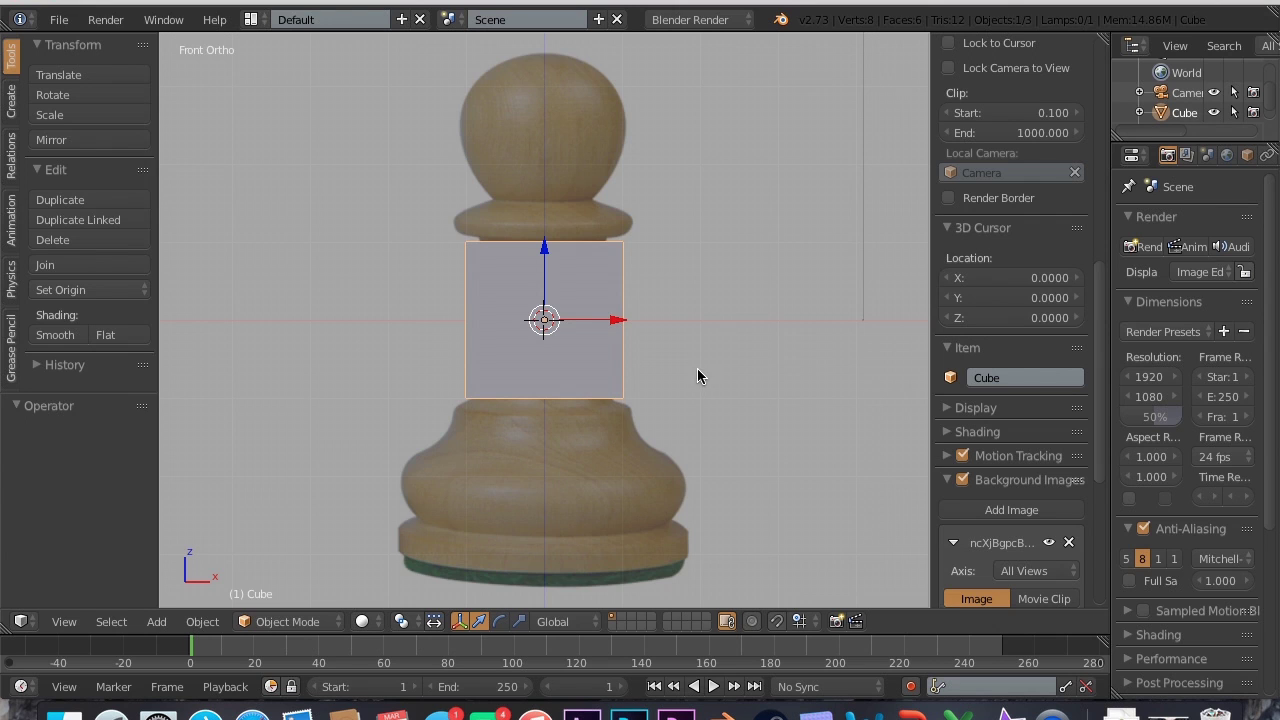
- Delete the lamp and the camera from the scene
{"action": "scroll", "coordinate": [697, 369], "scroll_direction": "right", "scroll_amount": 5}
{"action": "scroll", "coordinate": [697, 369], "scroll_direction": "up", "scroll_amount": 5}
{"action": "key", "text": "KP_1"}
{"action": "scroll", "coordinate": [659, 355], "scroll_direction": "right", "scroll_amount": 5}
{"action": "scroll", "coordinate": [659, 355], "scroll_direction": "up", "scroll_amount": 3}
{"action": "scroll", "coordinate": [659, 355], "scroll_direction": "down", "scroll_amount": 5}
{"action": "right_click", "coordinate": [771, 124]}
{"action": "right_click", "coordinate": [732, 60]}
{"action": "right_click", "coordinate": [750, 125], "text": "shift"}
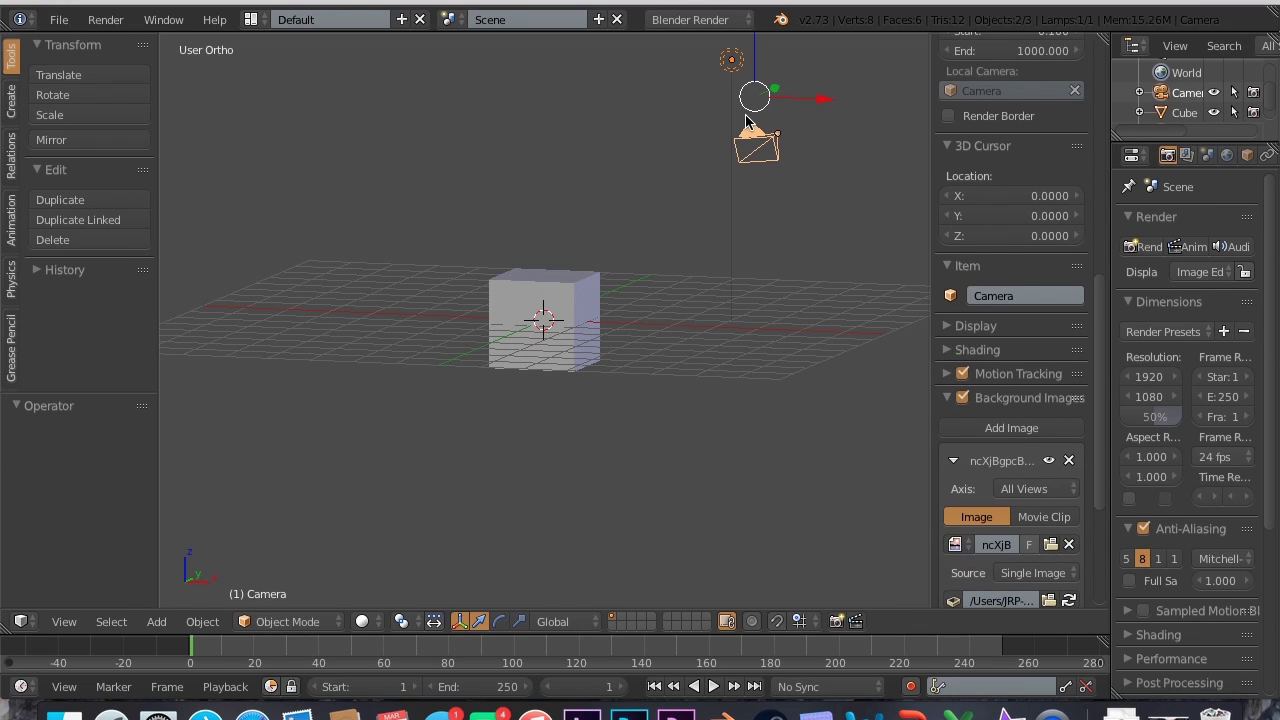
{"action": "key", "text": "x"}
{"action": "left_click", "coordinate": [720, 128]}
- Delete the default cube from the scene
{"action": "right_click", "coordinate": [576, 305]}
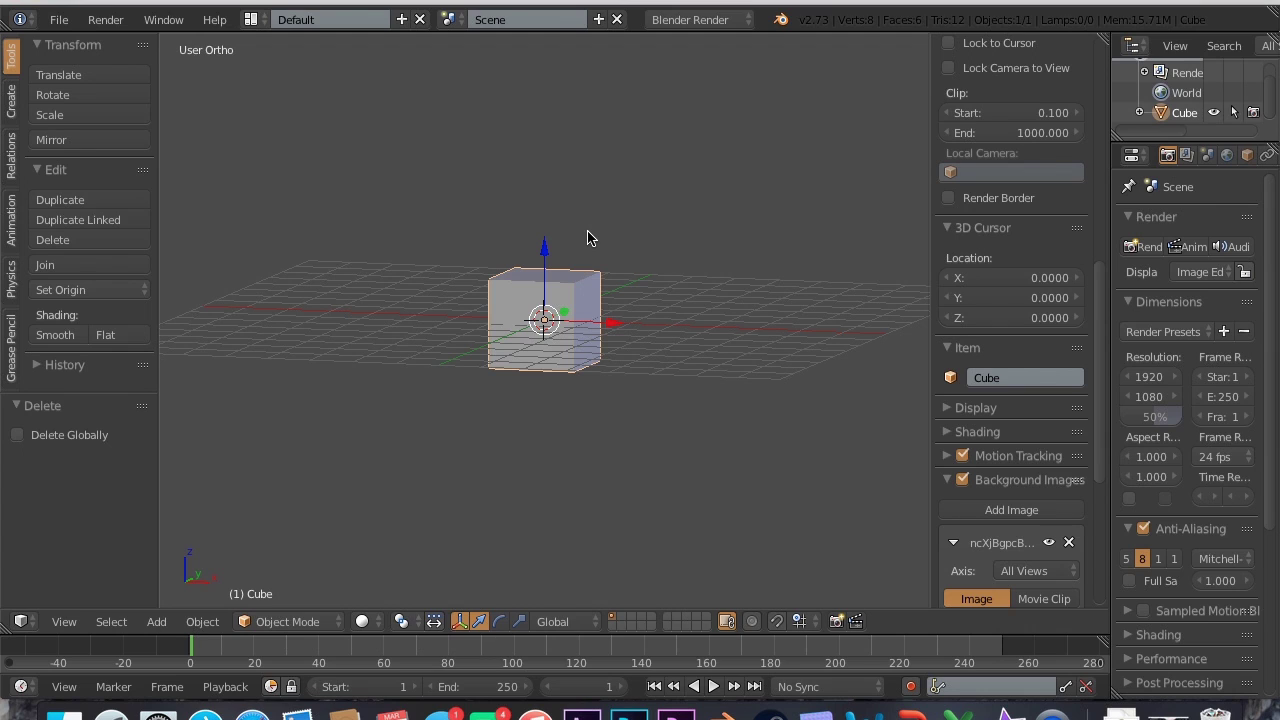
{"action": "key", "text": "x"}
{"action": "left_click", "coordinate": [551, 245]}
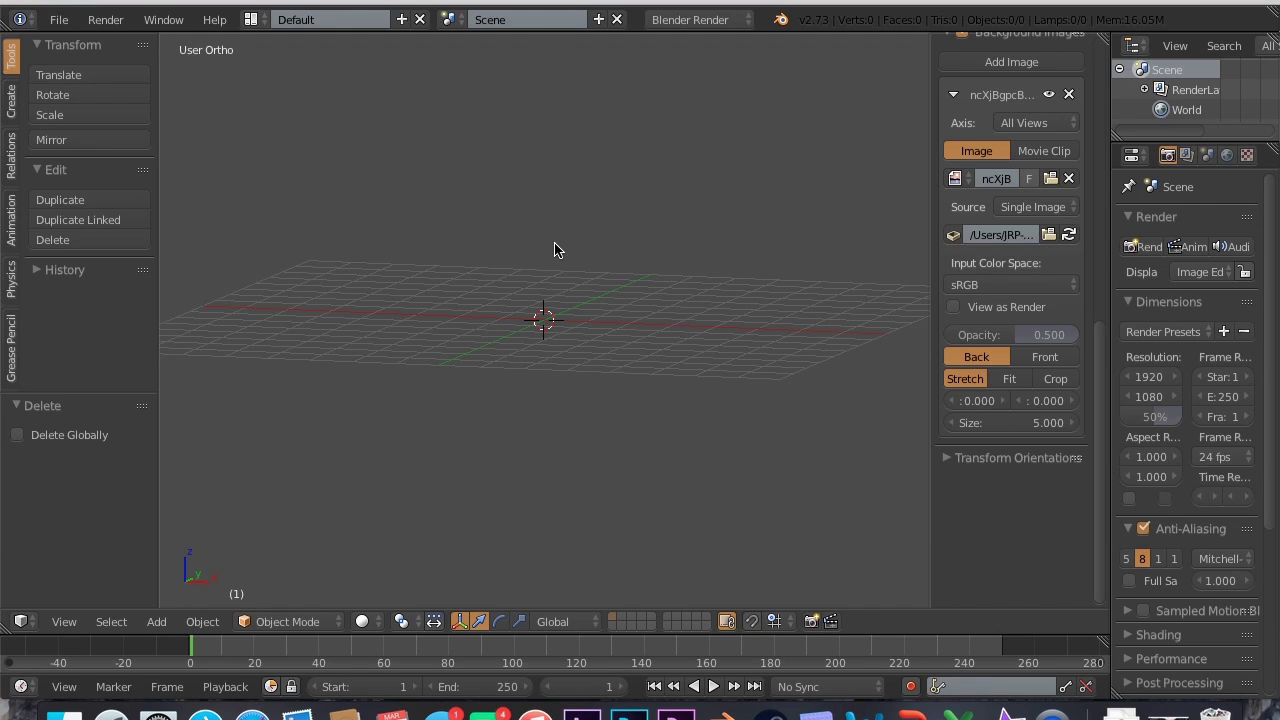
- Add a mesh circle with 32 vertices and radius 1 at the scene origin, and show it in front view
{"action": "key", "text": "shift+a"}
{"action": "mouse_move", "coordinate": [563, 246]}
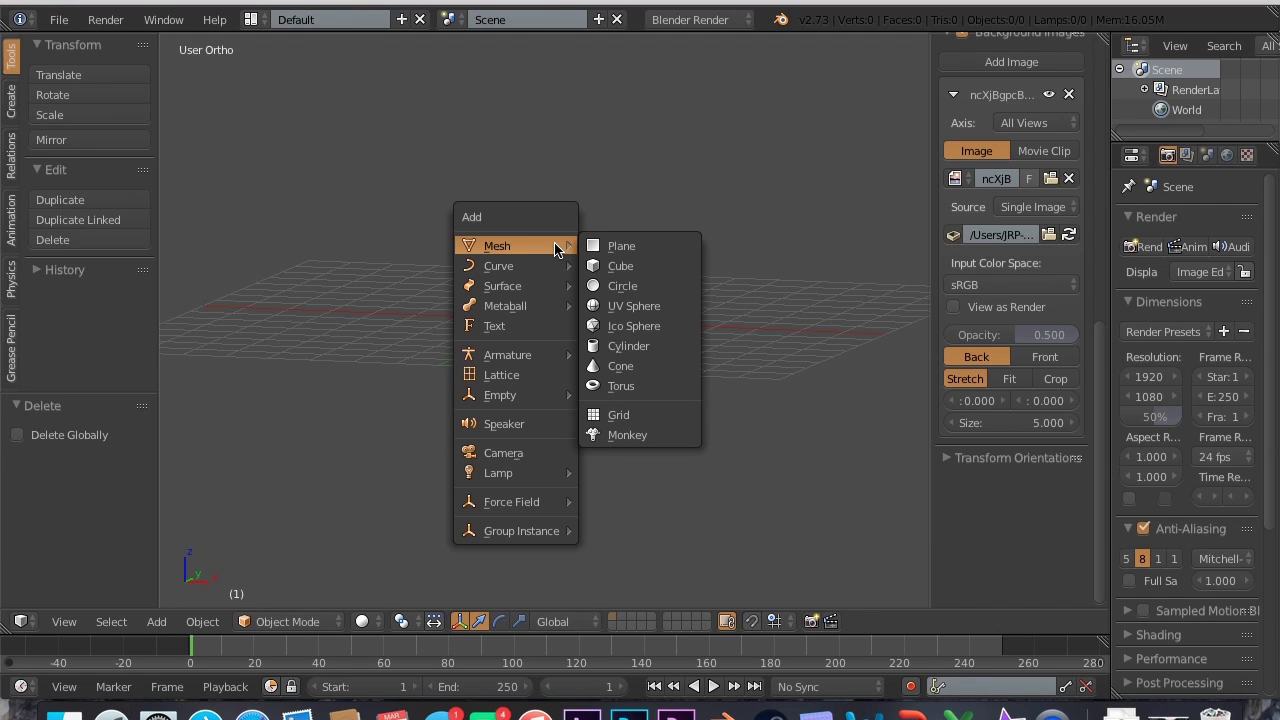
{"action": "left_click", "coordinate": [652, 287]}
{"action": "scroll", "coordinate": [652, 290], "scroll_direction": "down", "scroll_amount": 3}
{"action": "scroll", "coordinate": [652, 291], "scroll_direction": "left", "scroll_amount": 3}
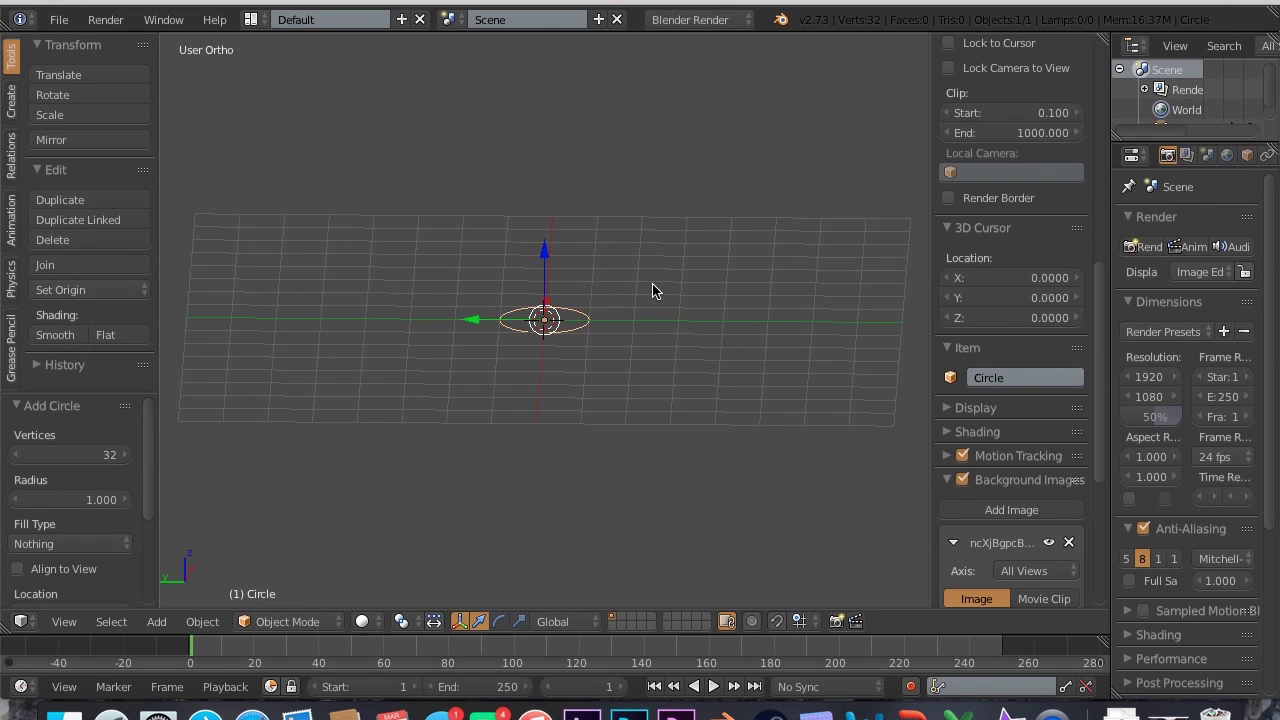
{"action": "key", "text": "KP_1"}
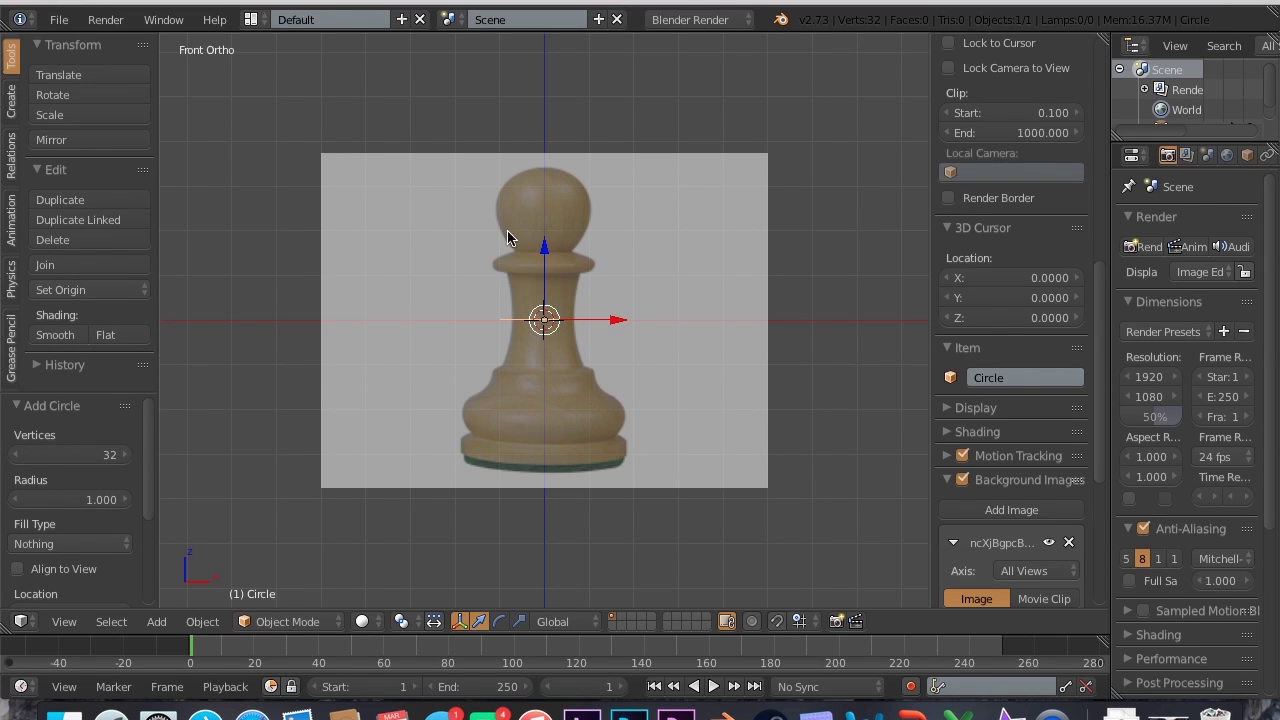
{"action": "scroll", "coordinate": [528, 237], "scroll_direction": "up", "scroll_amount": 1}
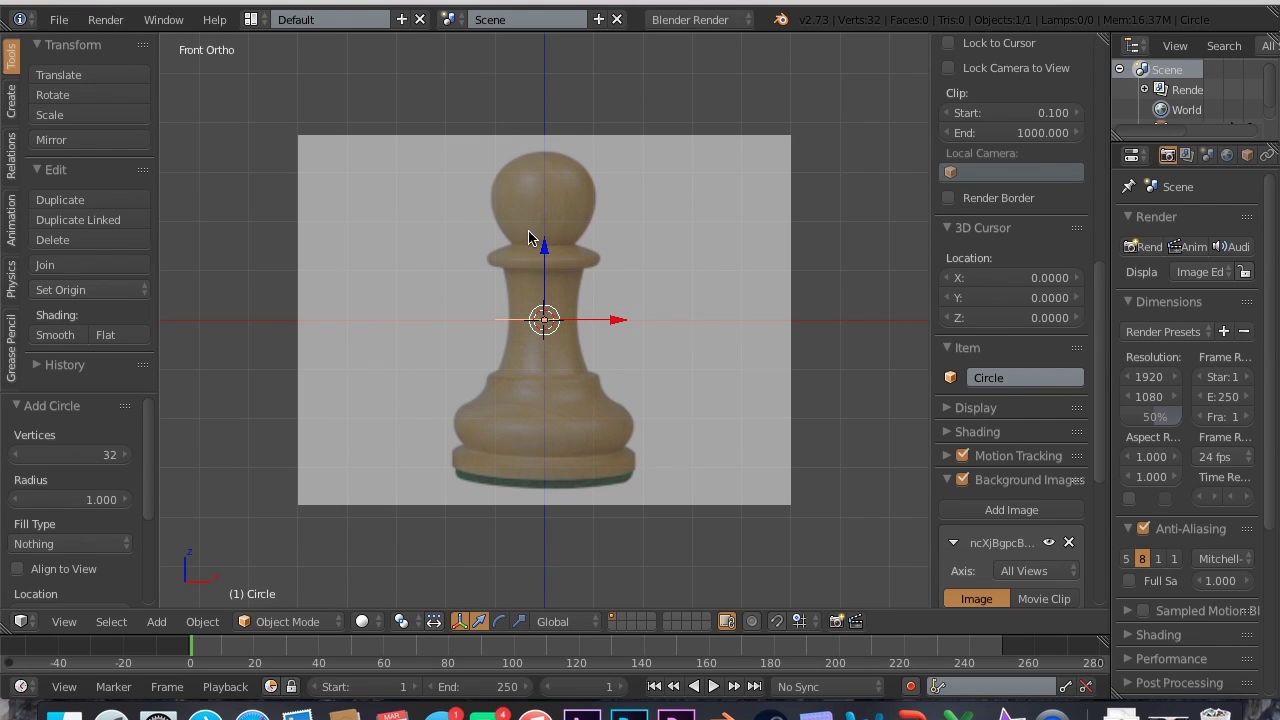
- Fit the circle to the pawn's base by lowering it about 3.4 along Z and scaling it by about 1.763
{"action": "key", "text": "g"}
{"action": "key", "text": "z"}
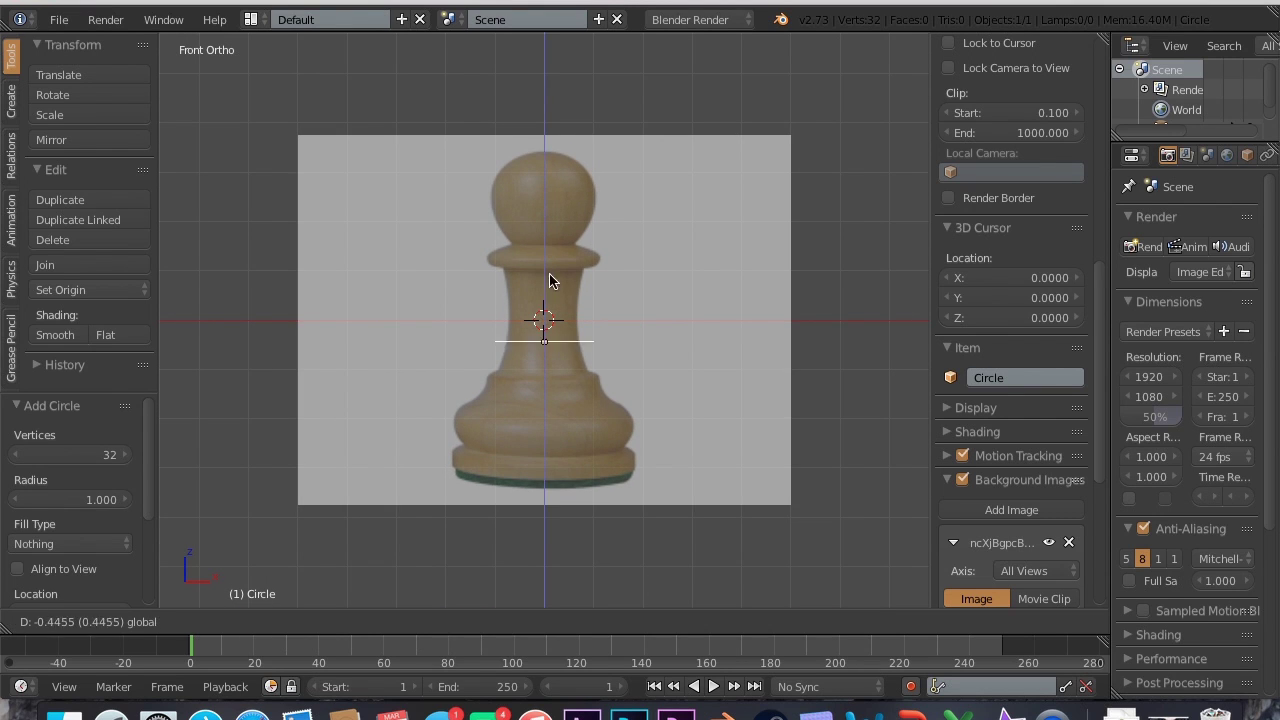
{"action": "left_click", "coordinate": [572, 403]}
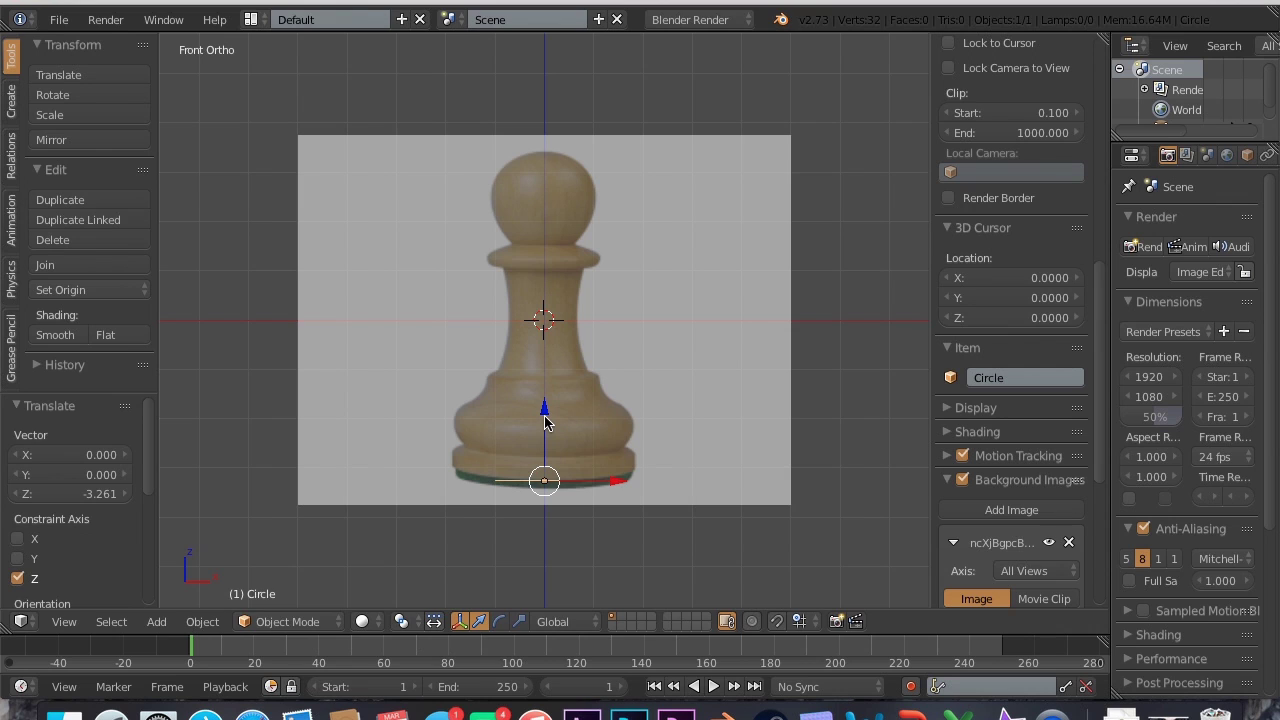
{"action": "key", "text": "s"}
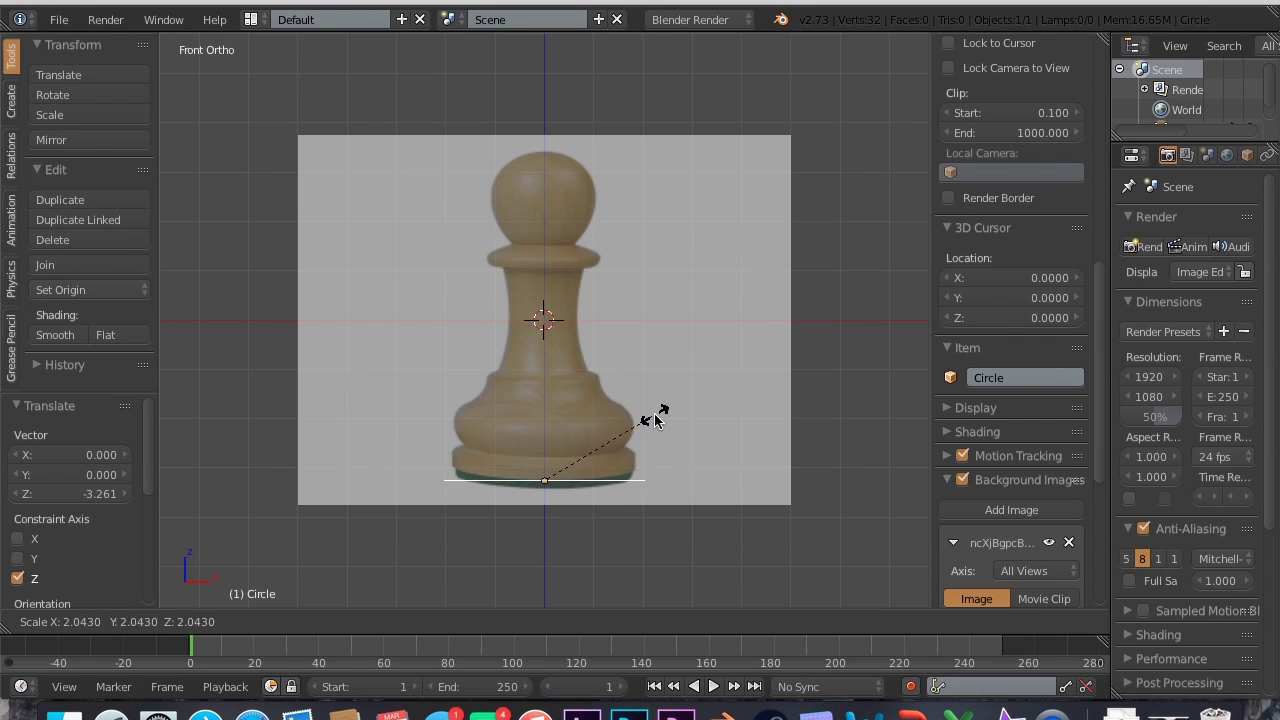
{"action": "left_click", "coordinate": [638, 427]}
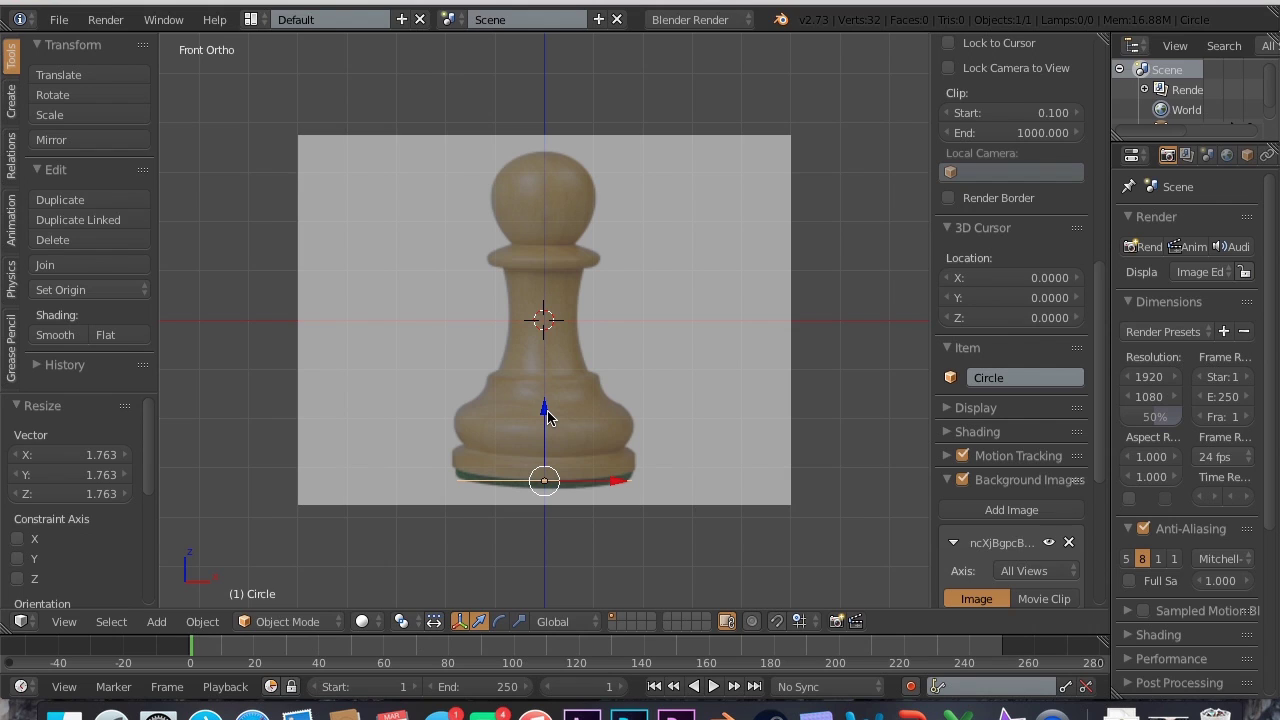
{"action": "left_click_drag", "start_coordinate": [545, 411], "coordinate": [549, 418]}
- Switch to Safari, browse the chess piece image results for other reference pictures, and return to Blender
{"action": "key", "text": "ctrl+Up"}
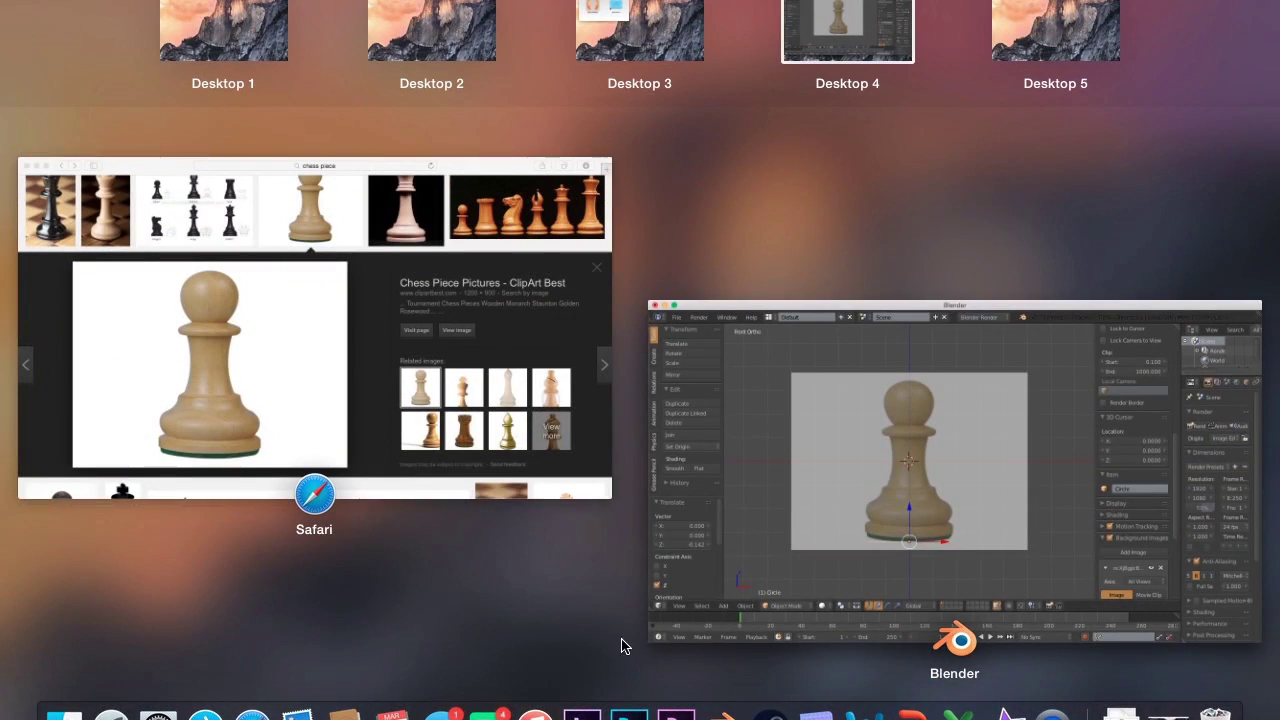
{"action": "left_click", "coordinate": [431, 283]}
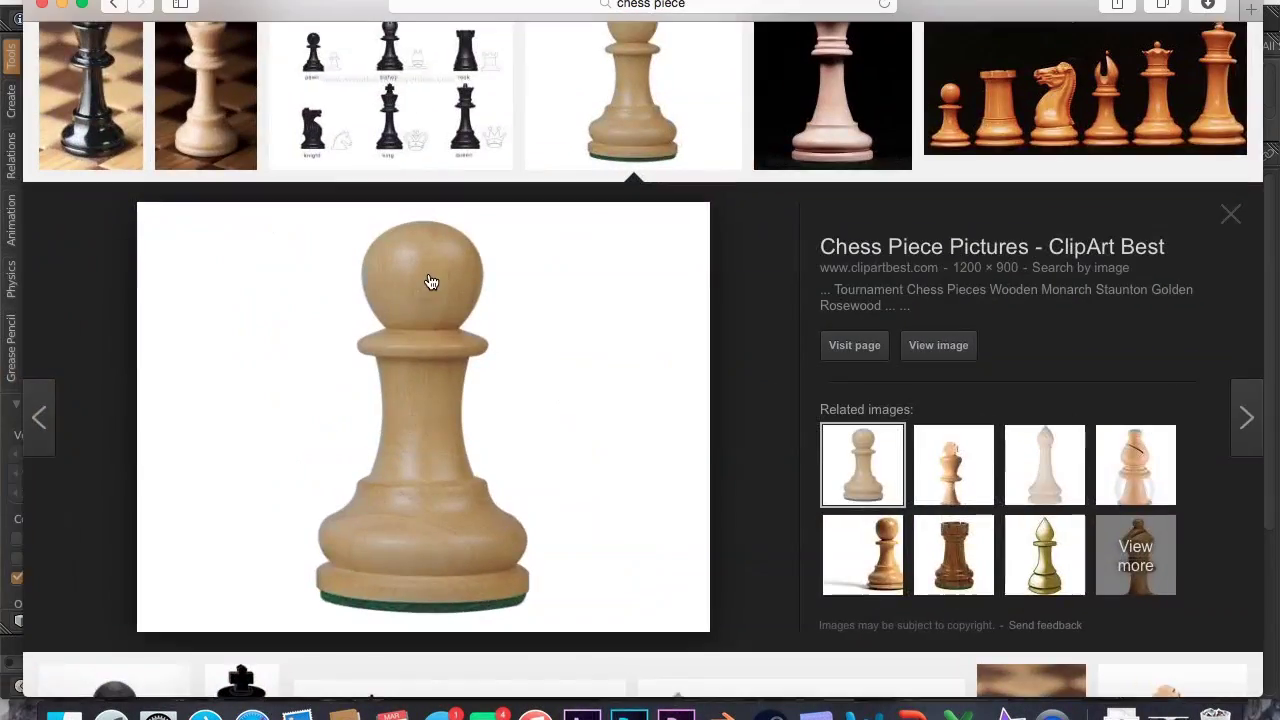
{"action": "scroll", "coordinate": [431, 280], "scroll_direction": "up", "scroll_amount": 3}
{"action": "left_click", "coordinate": [428, 272]}
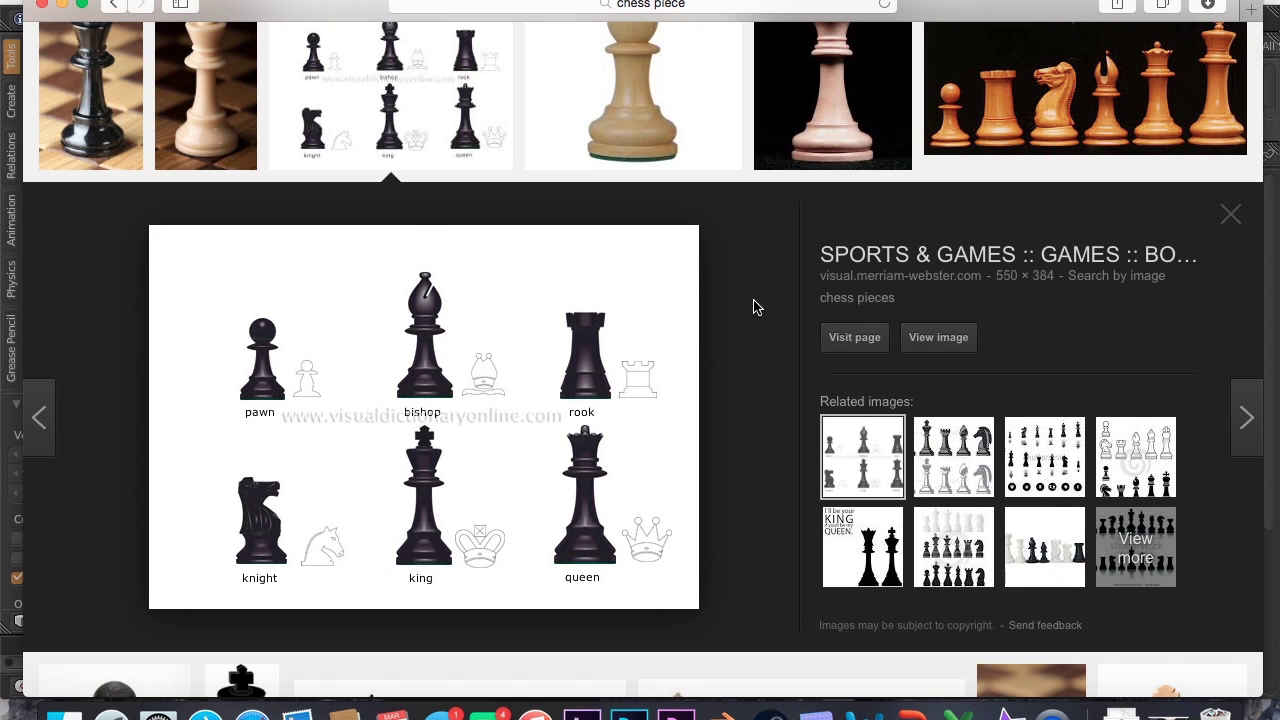
{"action": "scroll", "coordinate": [756, 306], "scroll_direction": "down", "scroll_amount": 10}
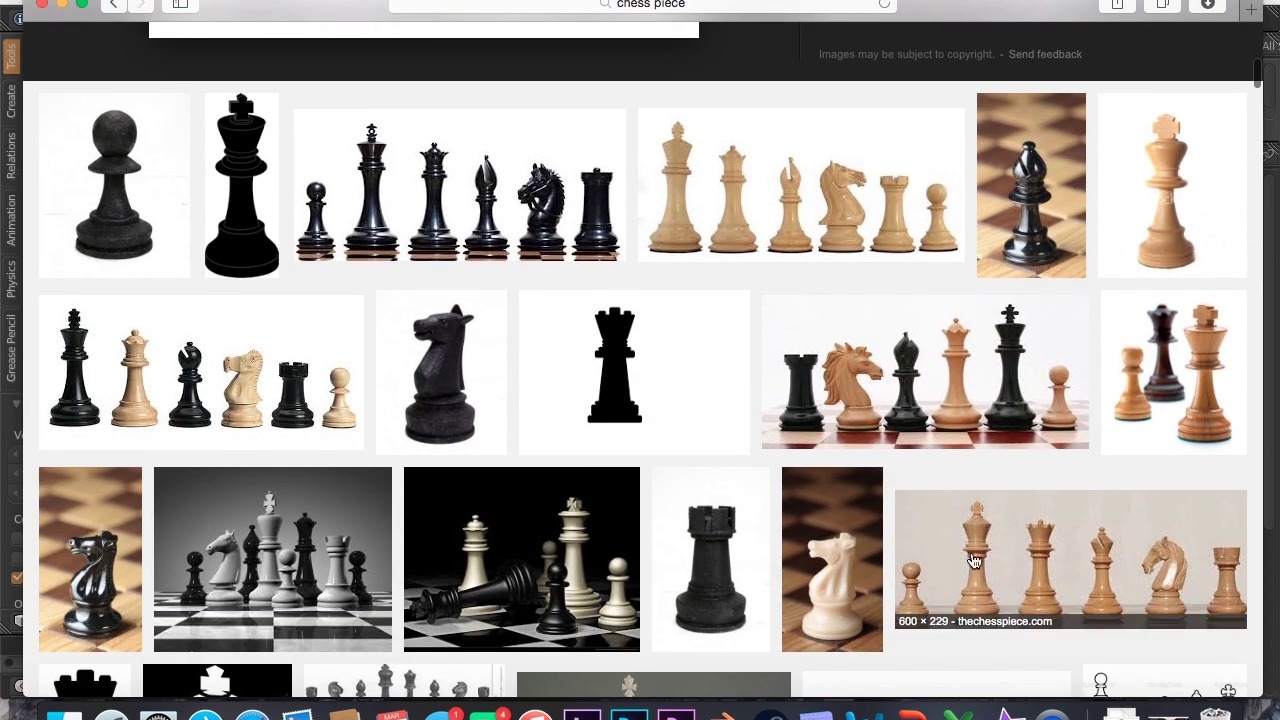
{"action": "scroll", "coordinate": [724, 396], "scroll_direction": "down", "scroll_amount": 5}
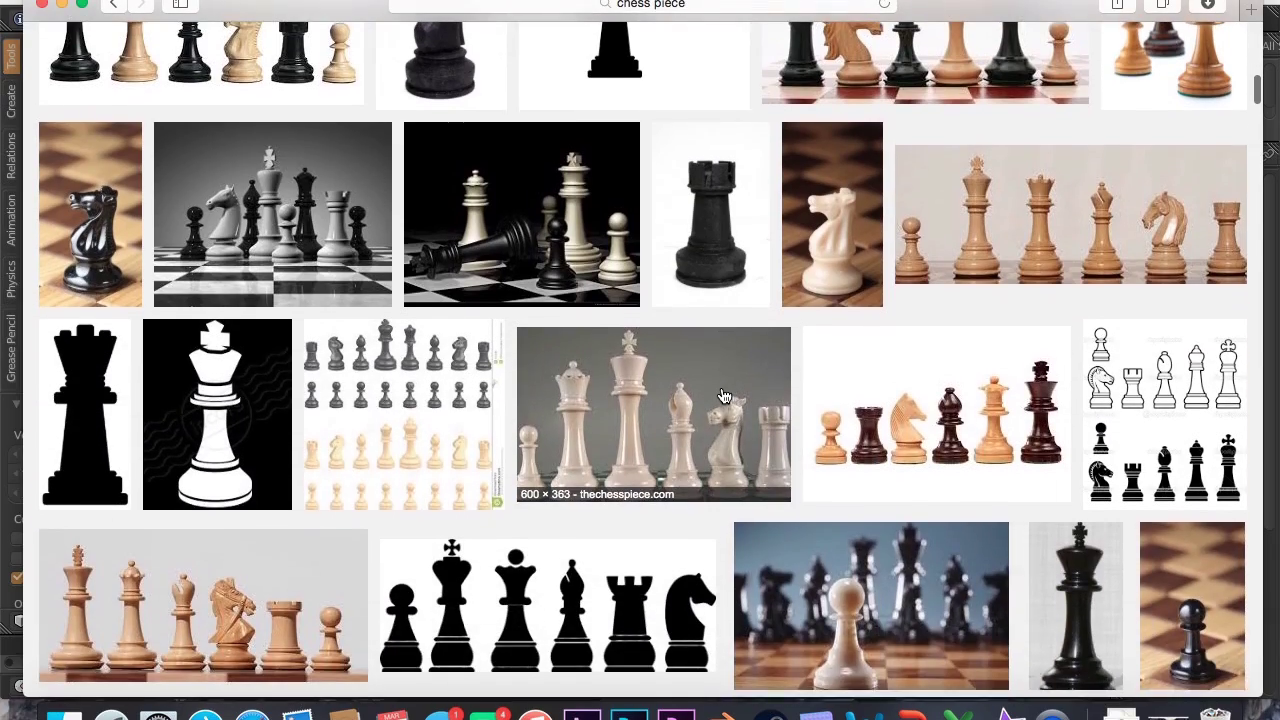
{"action": "key", "text": "ctrl+Up"}
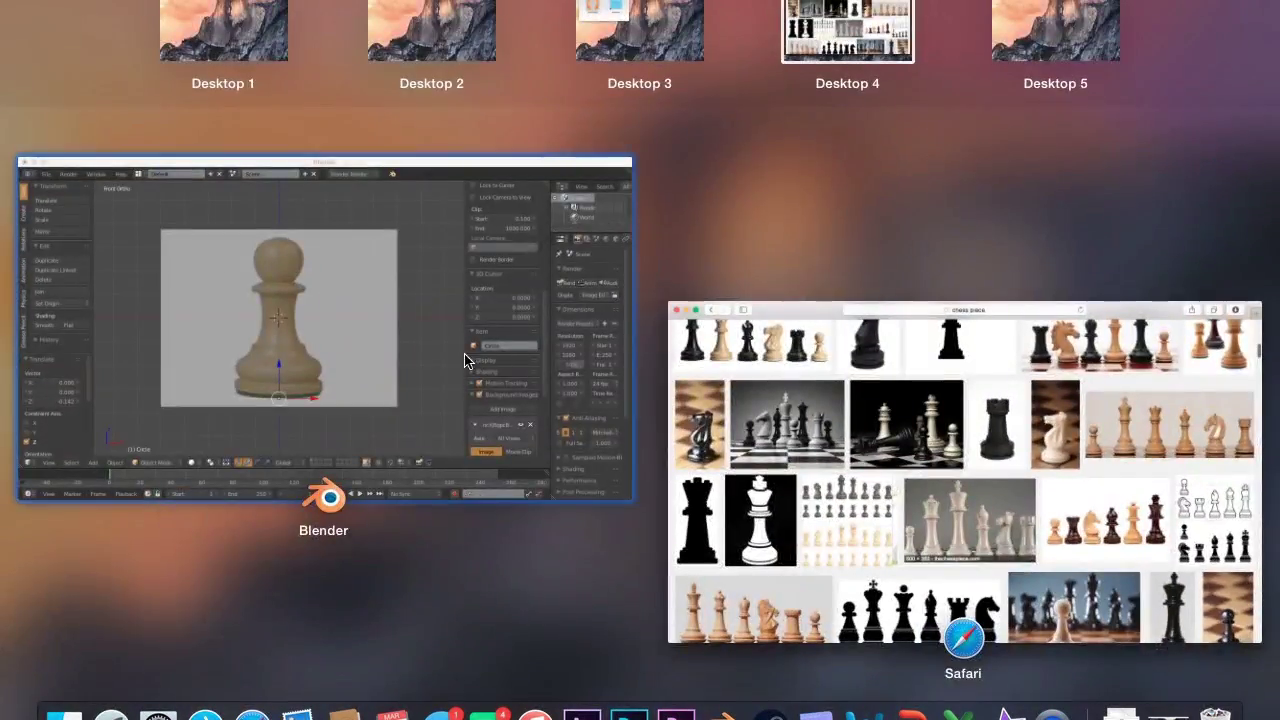
{"action": "left_click", "coordinate": [493, 346]}
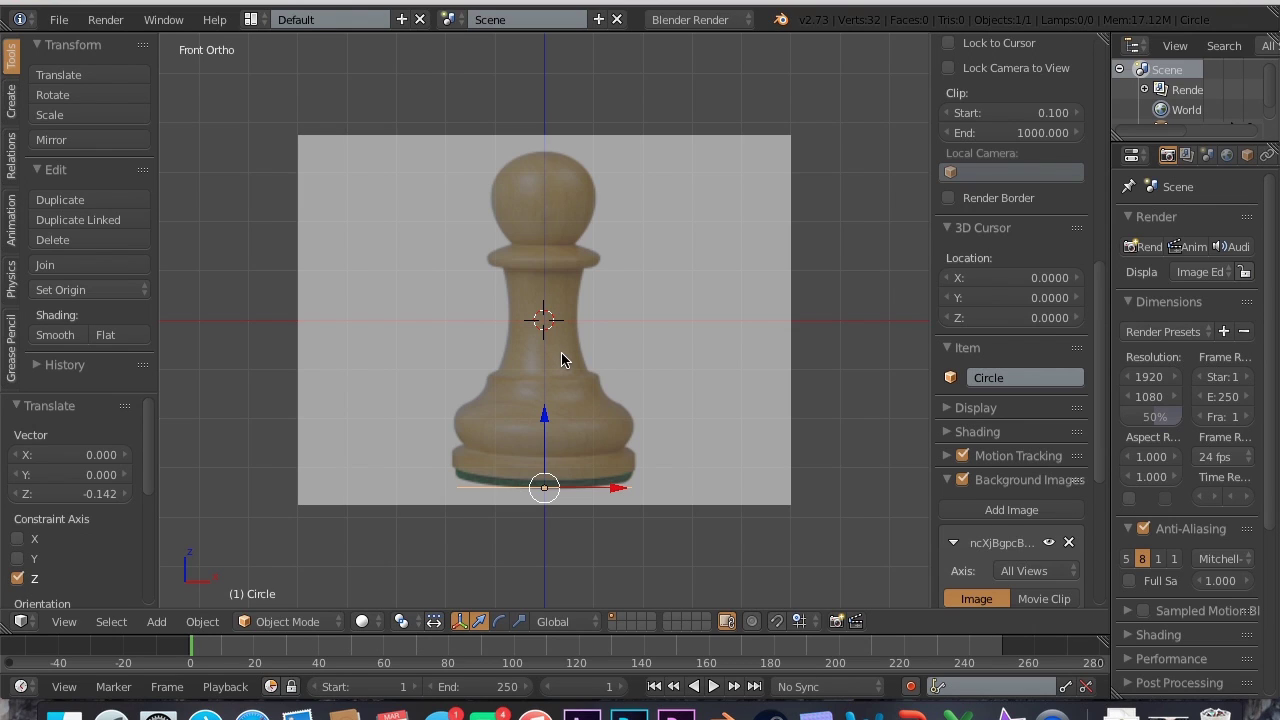
- Scale the circle by about 0.991 and, in Edit Mode, extrude its edge loop up about 0.142 along Z
{"action": "key", "text": "s"}
{"action": "left_click", "coordinate": [599, 400]}
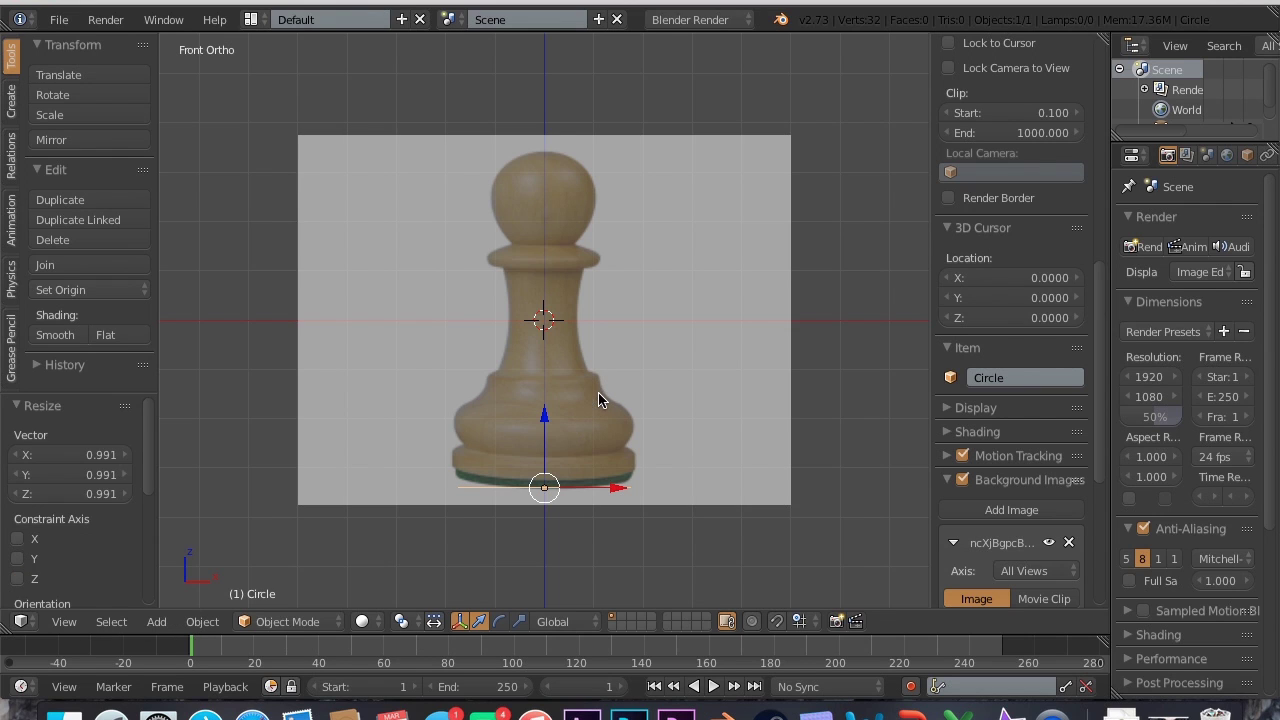
{"action": "key", "text": "Tab"}
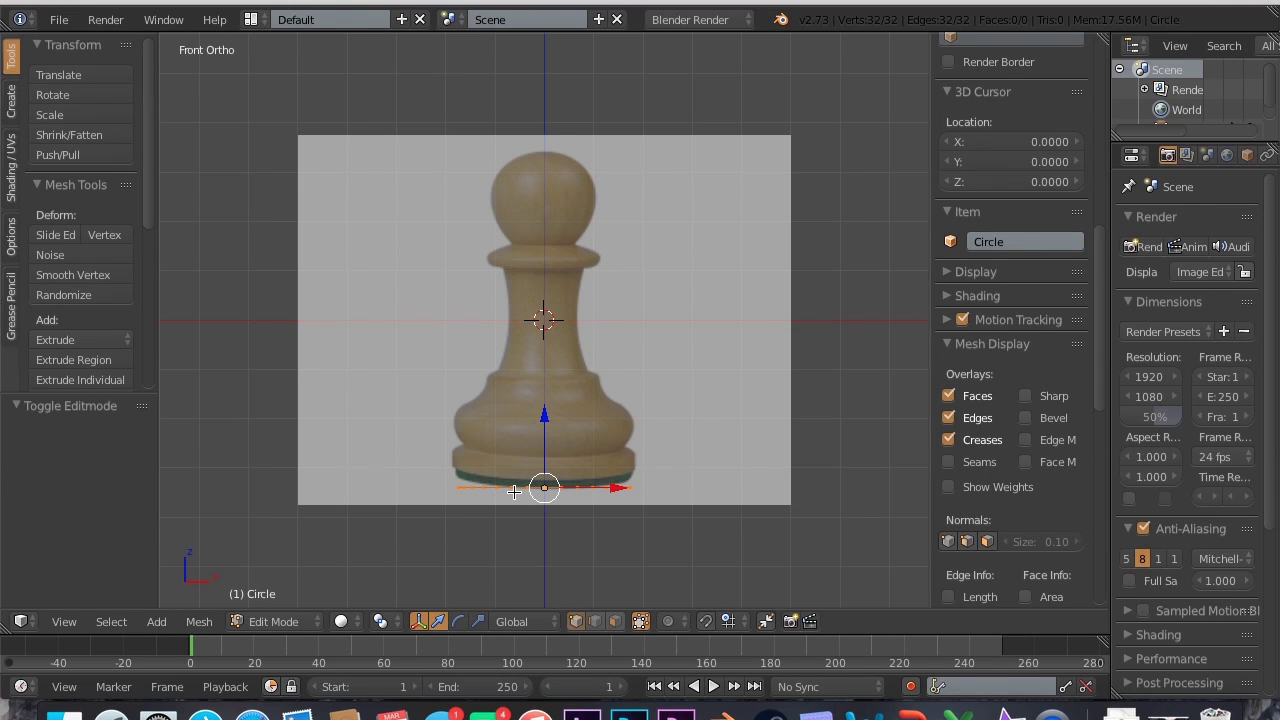
{"action": "key", "text": "e"}
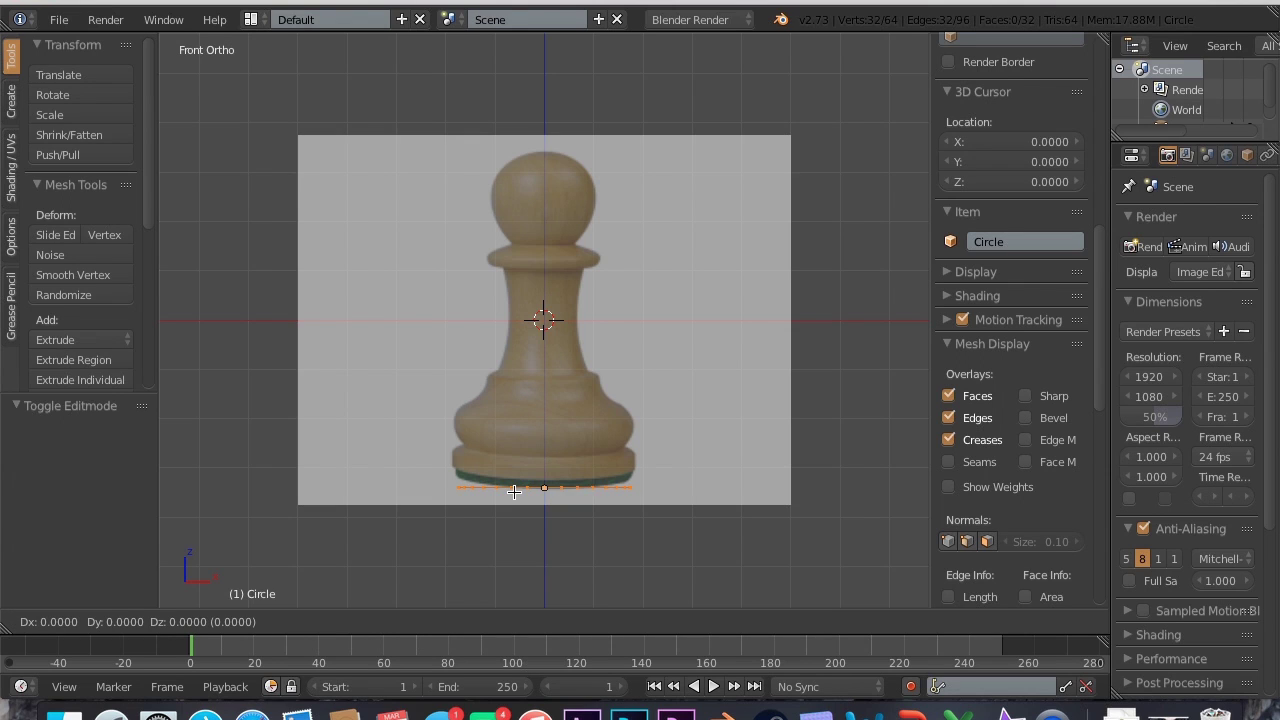
{"action": "key", "text": "z"}
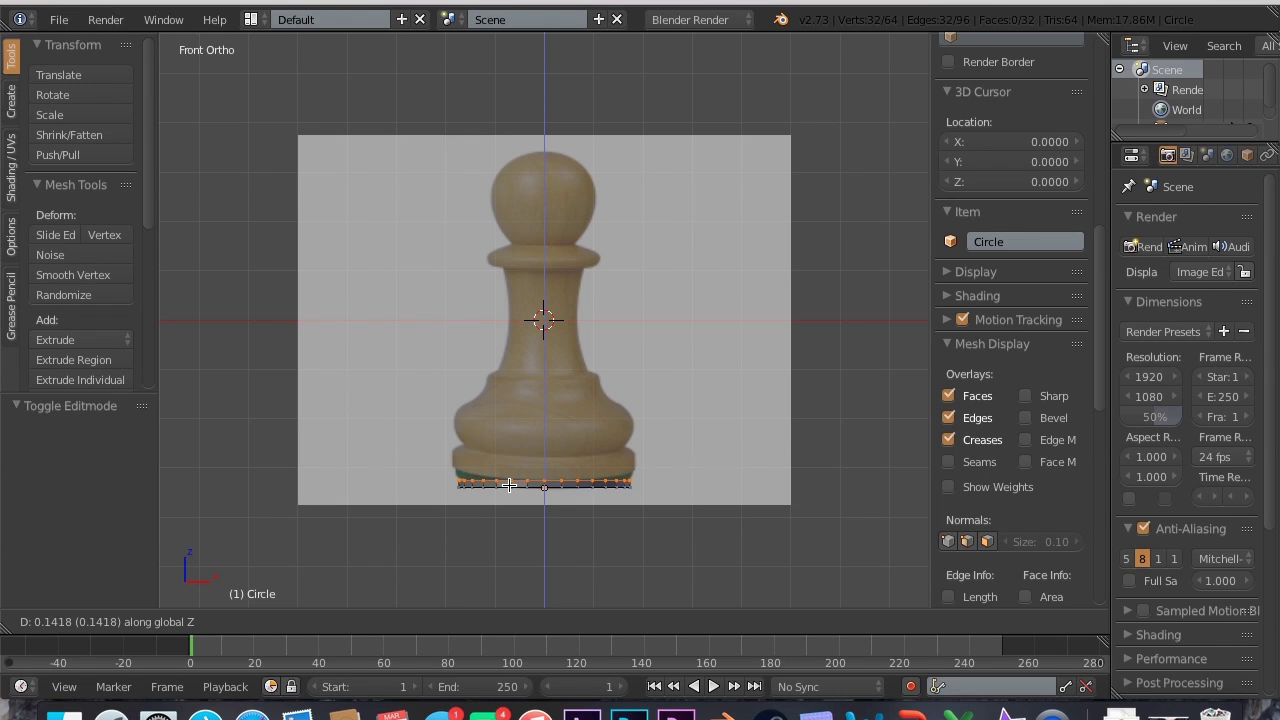
{"action": "left_click", "coordinate": [509, 485]}
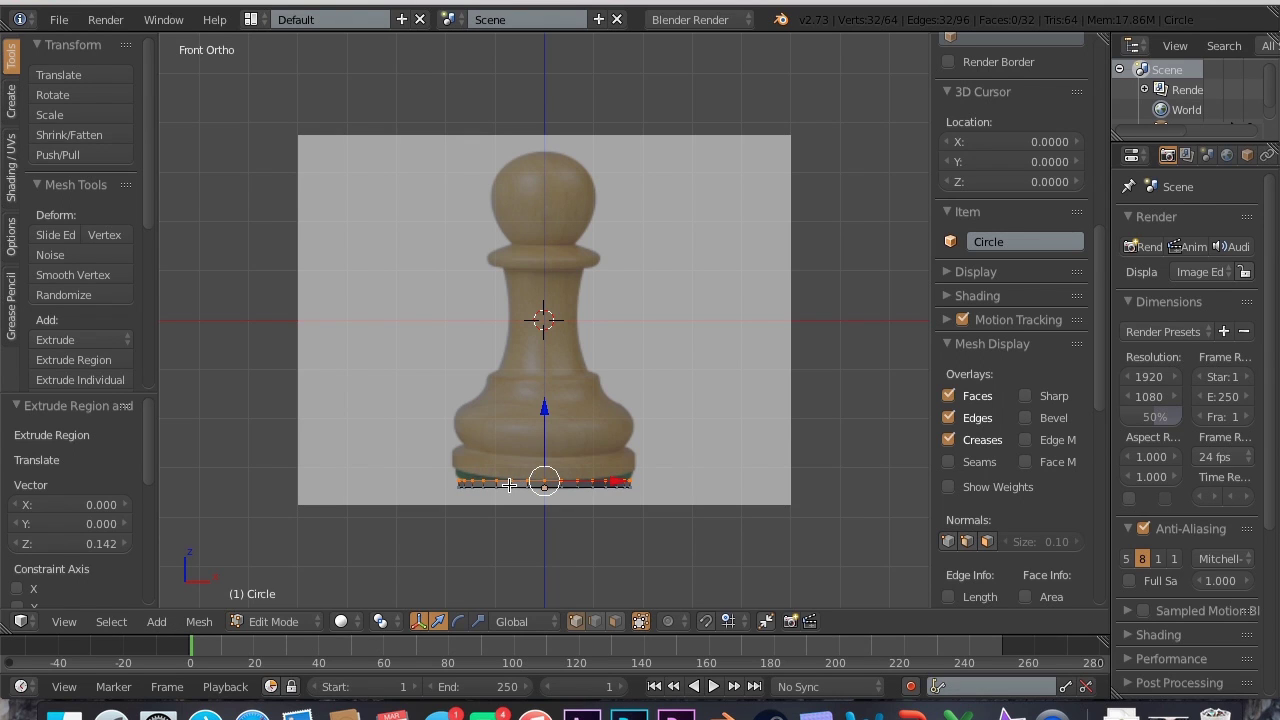
{"action": "key", "text": "e"}
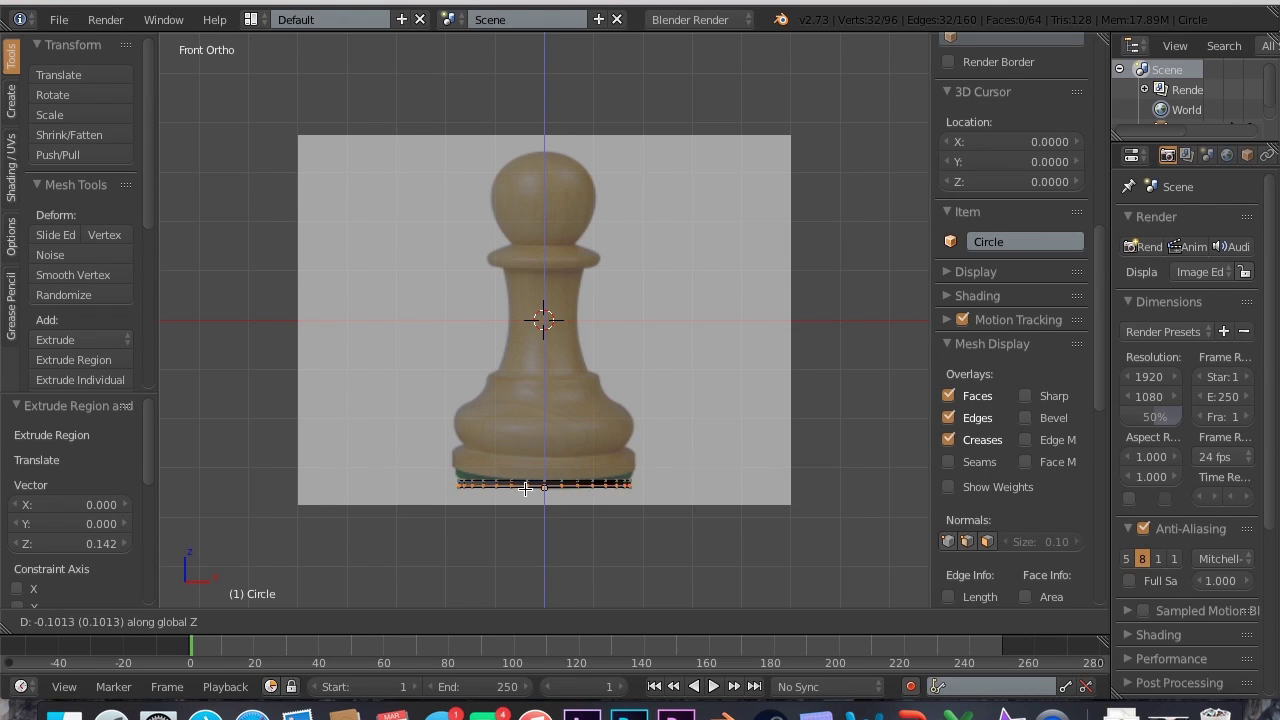
{"action": "key", "text": "s"}
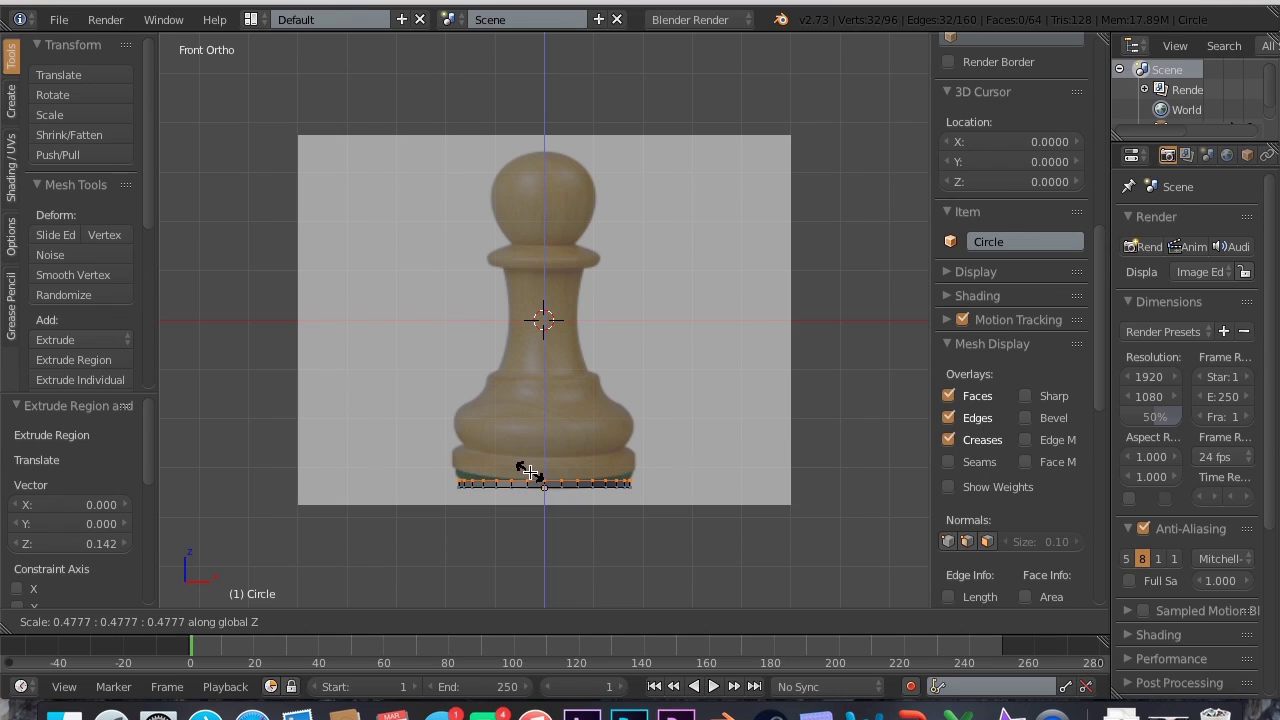
{"action": "right_click", "coordinate": [543, 470]}
{"action": "key", "text": "s"}
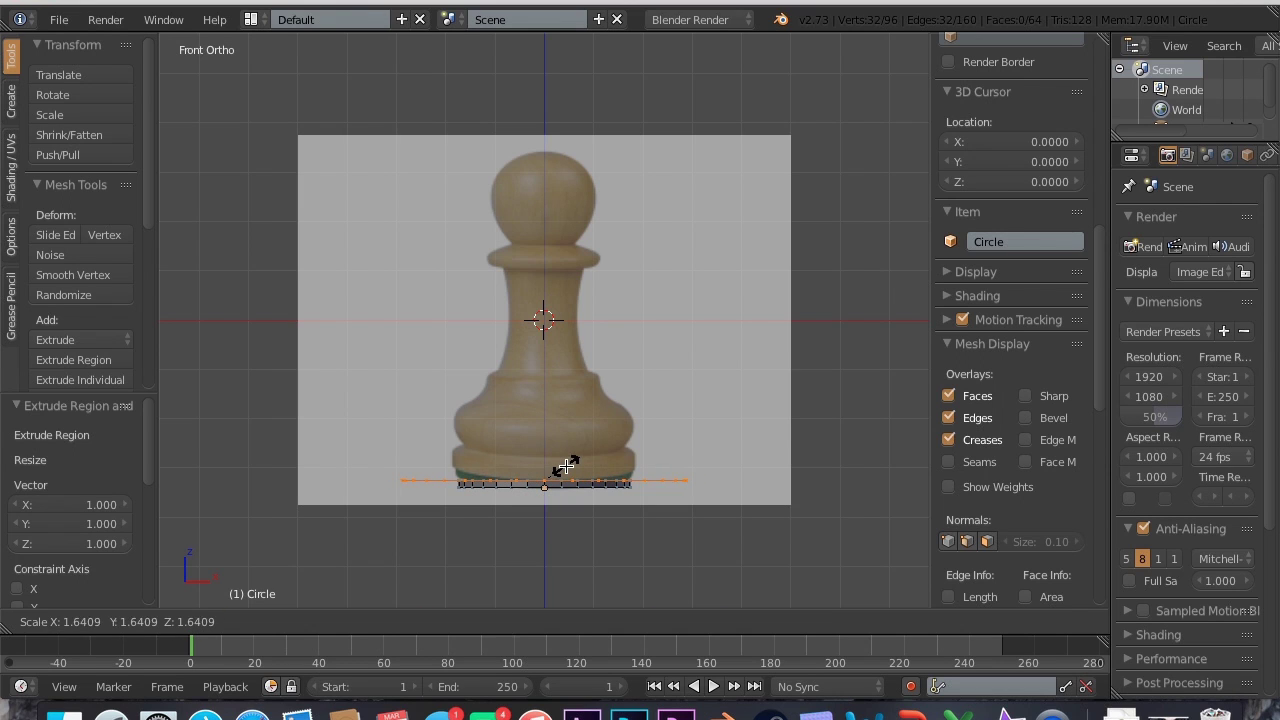
{"action": "right_click", "coordinate": [557, 466]}
{"action": "key", "text": "ctrl+z"}
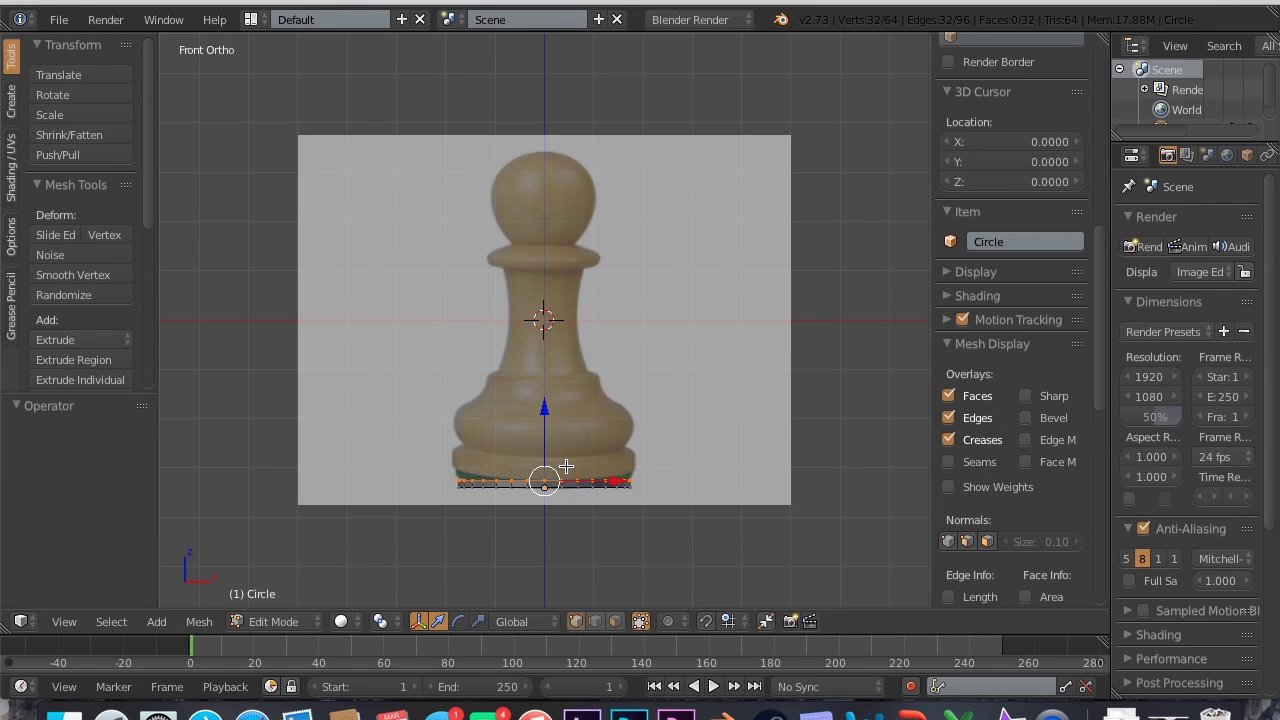
- Extrude the upper edge loop about 0.142 along Z, widen it by about 1.092 and lower it about 0.061 to match the base's rim
{"action": "key", "text": "e"}
{"action": "key", "text": "z"}
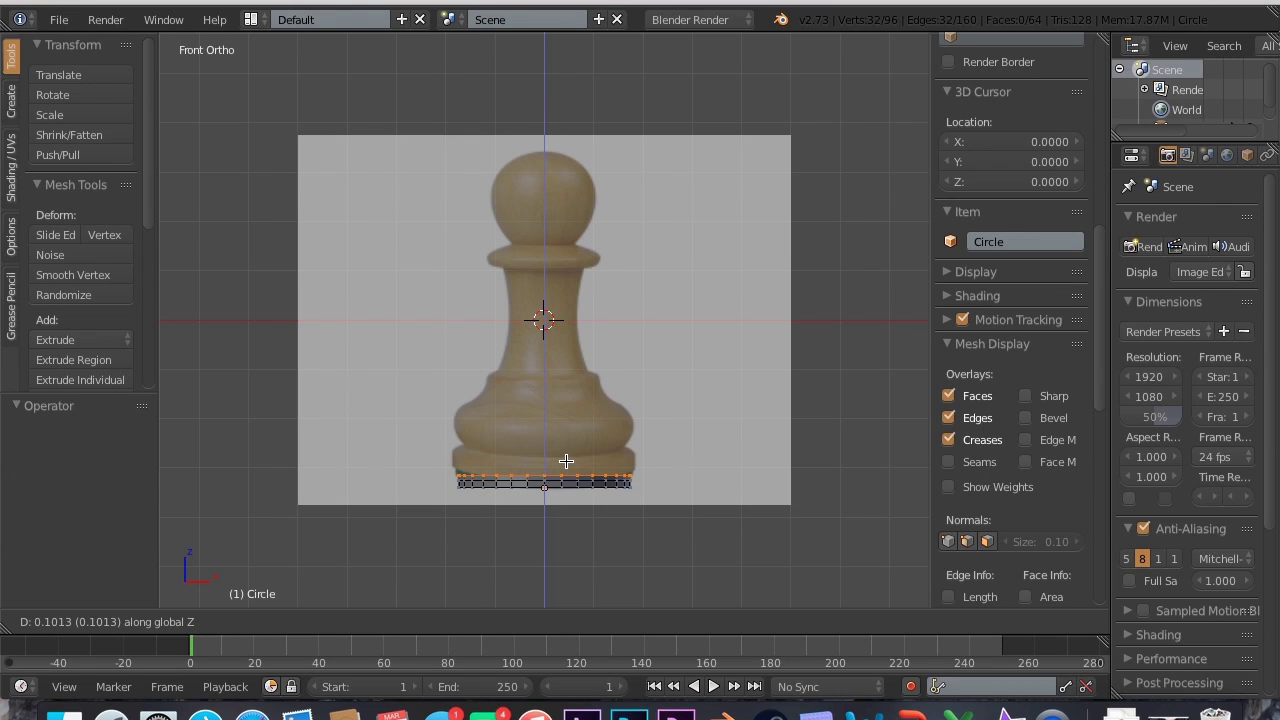
{"action": "left_click", "coordinate": [564, 462]}
{"action": "key", "text": "s"}
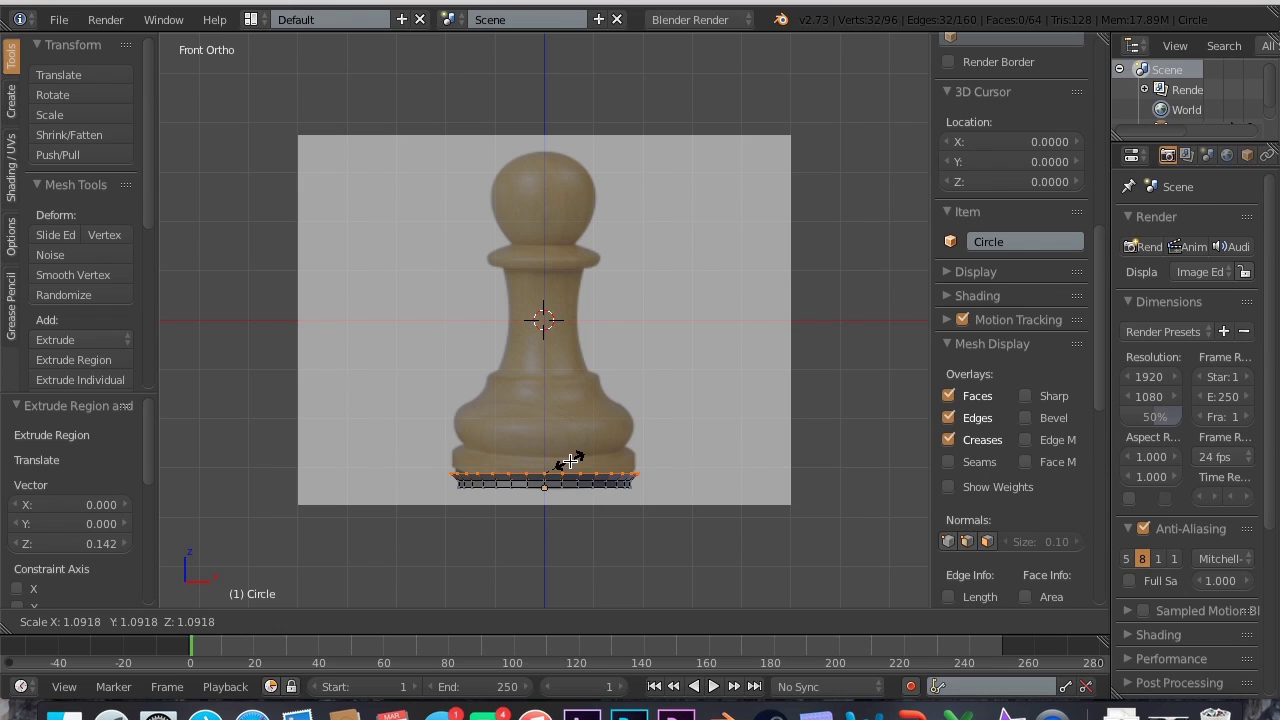
{"action": "left_click", "coordinate": [569, 461]}
{"action": "left_click_drag", "start_coordinate": [543, 400], "coordinate": [543, 402]}
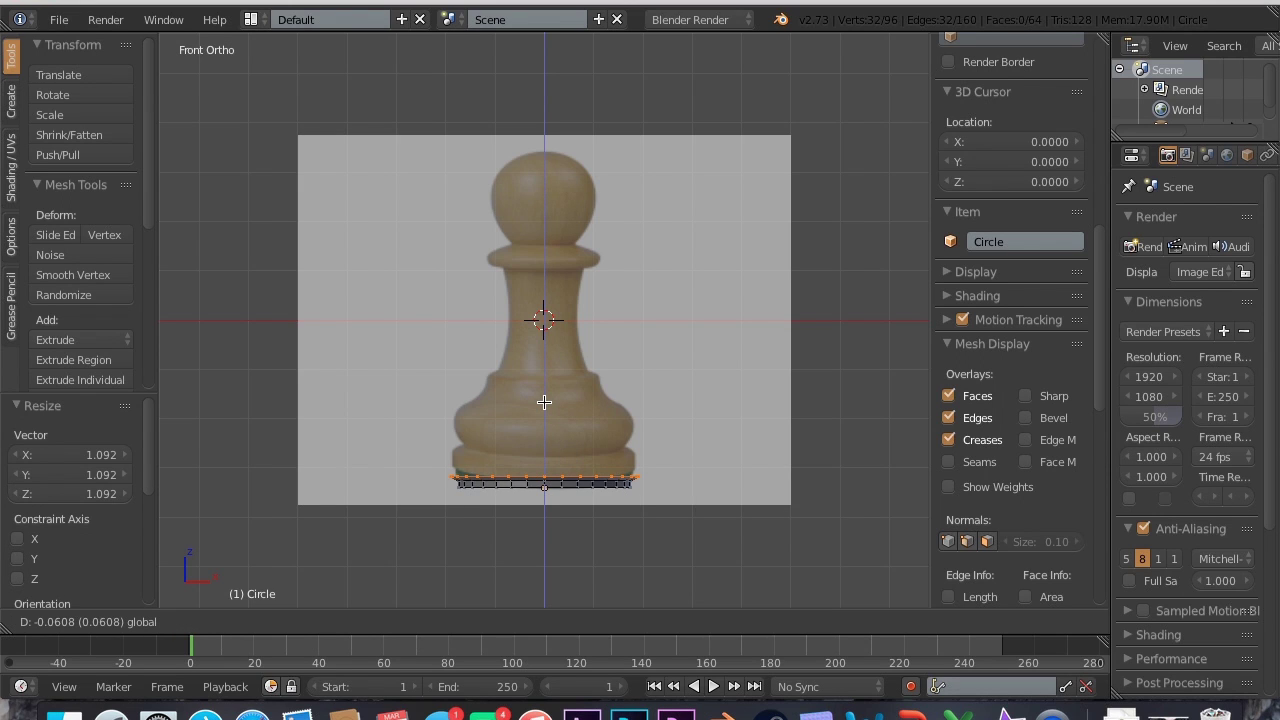
{"action": "left_click_drag", "start_coordinate": [545, 402], "coordinate": [545, 402]}
- Extrude the rim loop up about 0.385 for the base's side, then another 0.122 with the new loop scaled to about 0.886
{"action": "key", "text": "e"}
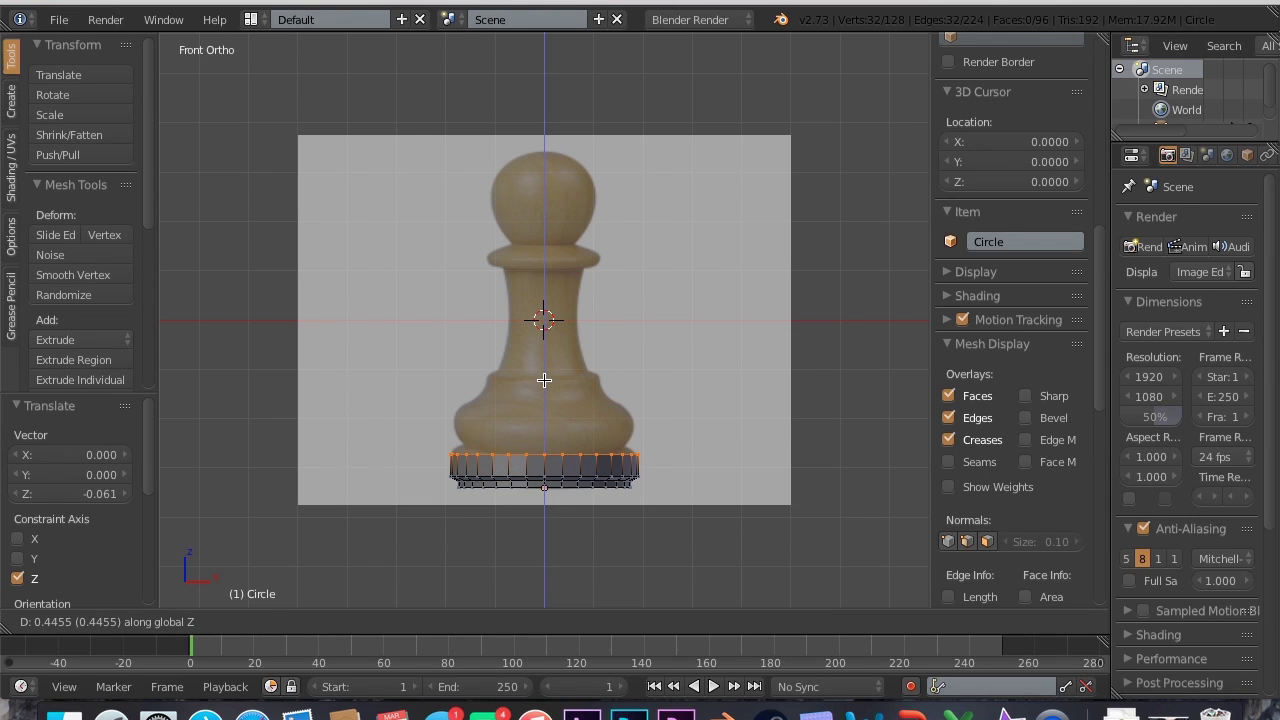
{"action": "left_click", "coordinate": [543, 383]}
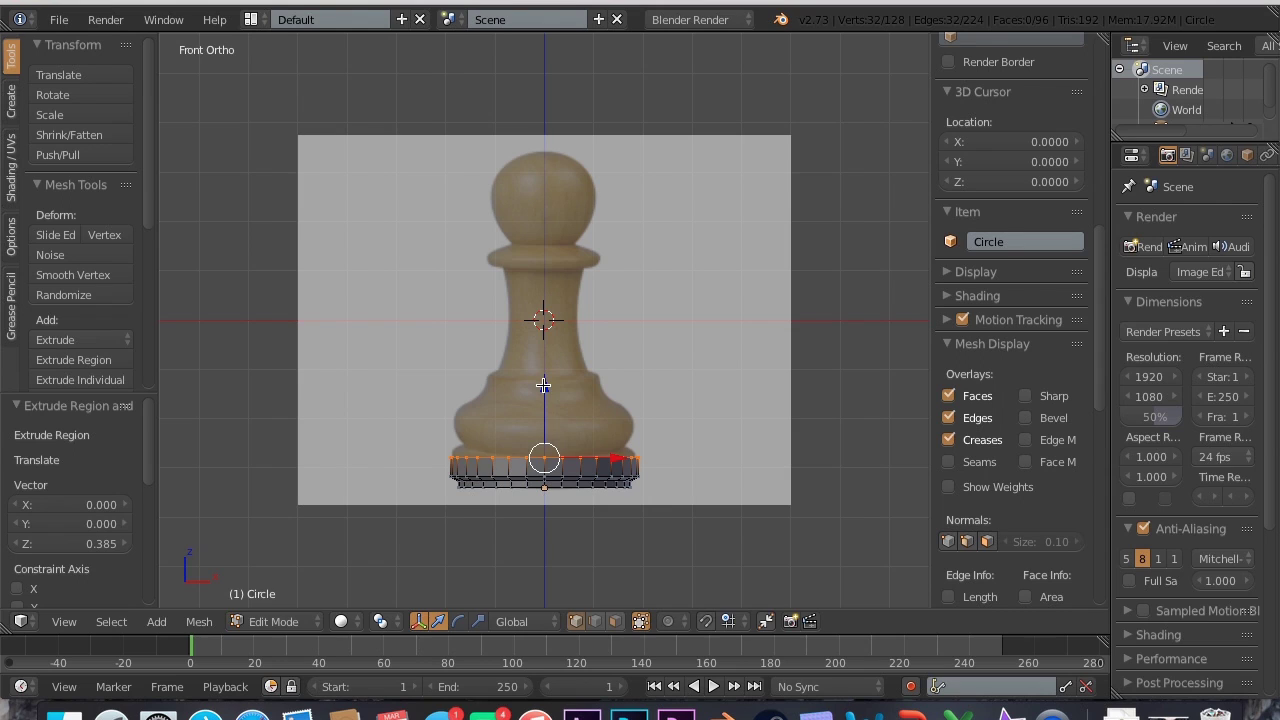
{"action": "key", "text": "e"}
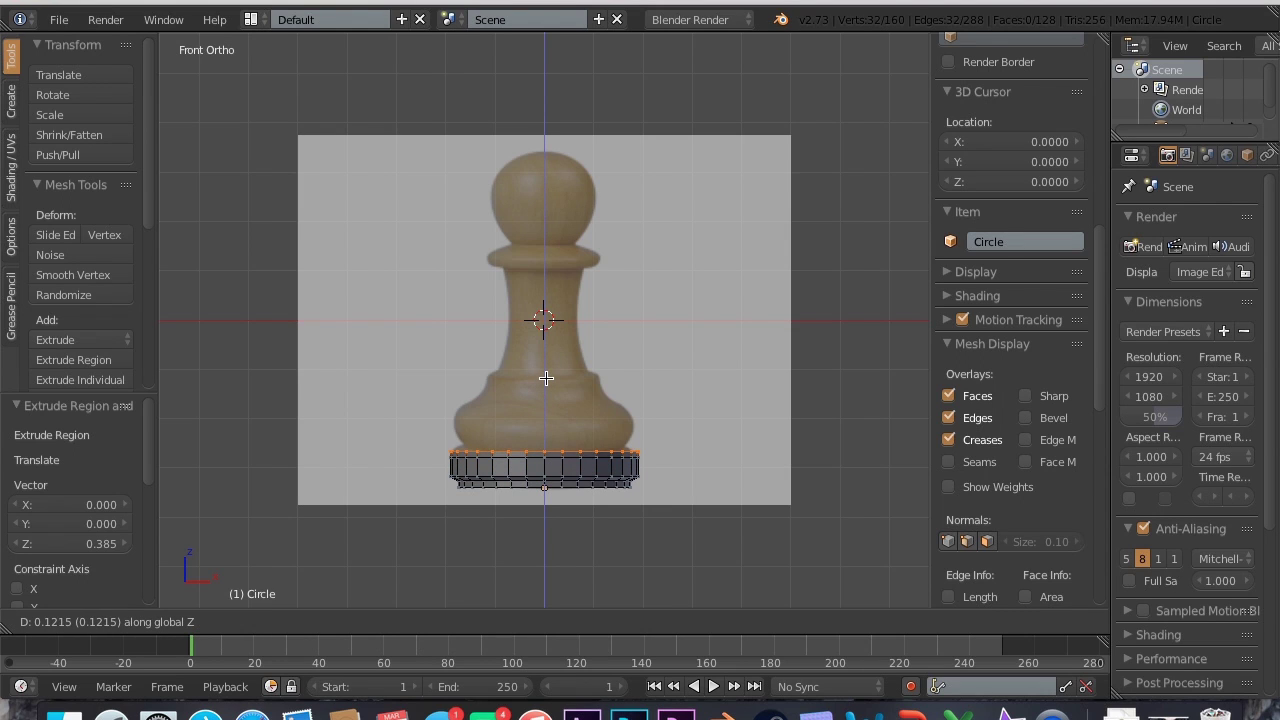
{"action": "left_click", "coordinate": [546, 379]}
{"action": "key", "text": "s"}
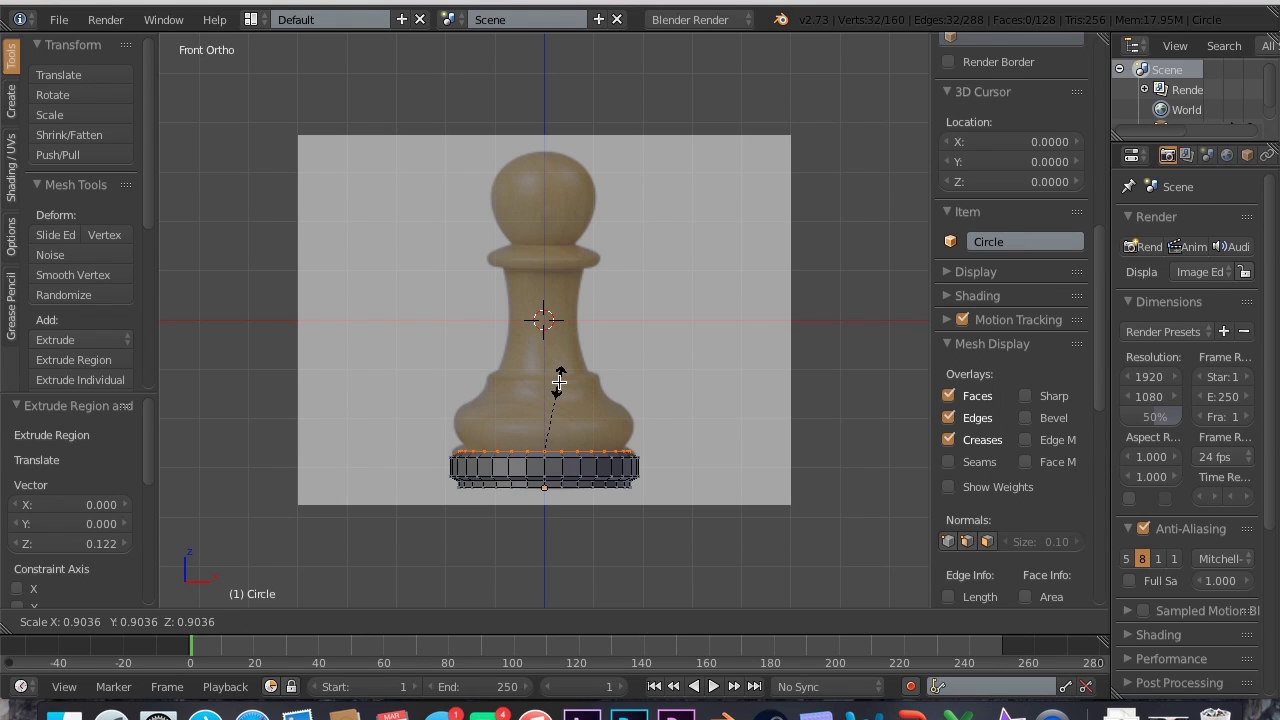
{"action": "left_click", "coordinate": [556, 381]}
- Extrude the upper loop about 0.608 along Z into the pawn's bulge and widen it by about 1.07
{"action": "key", "text": "e"}
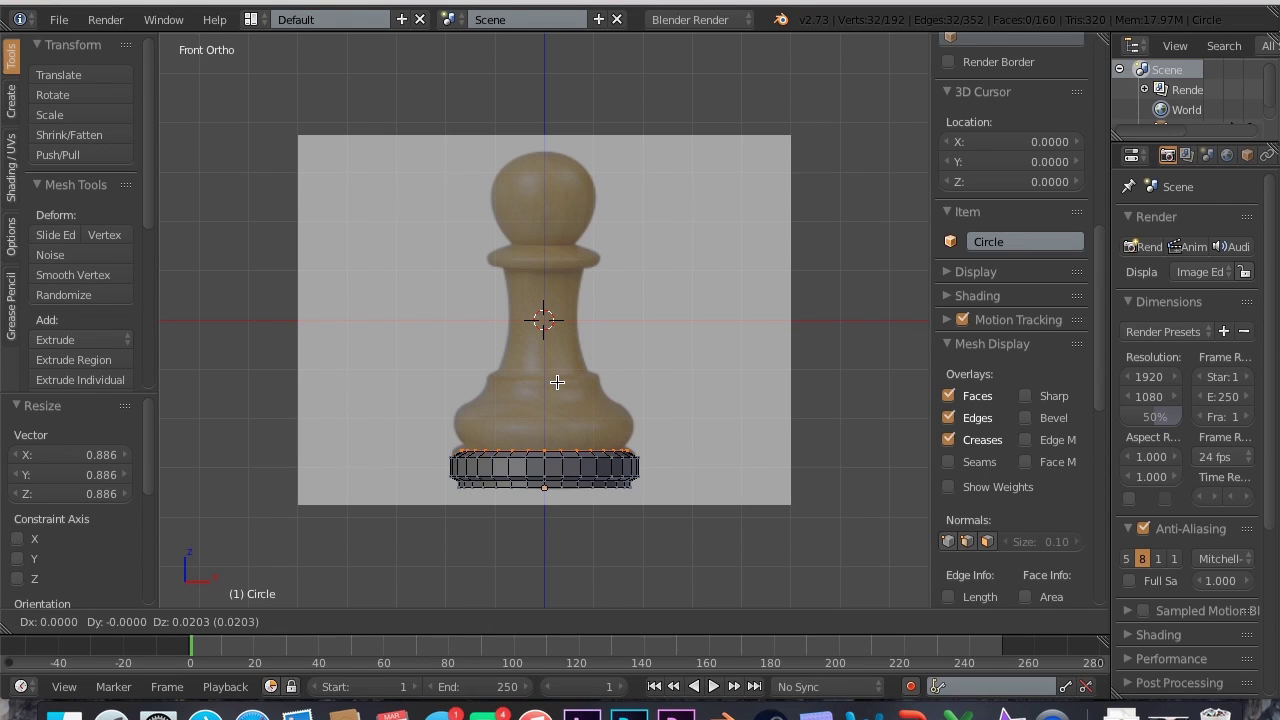
{"action": "key", "text": "z"}
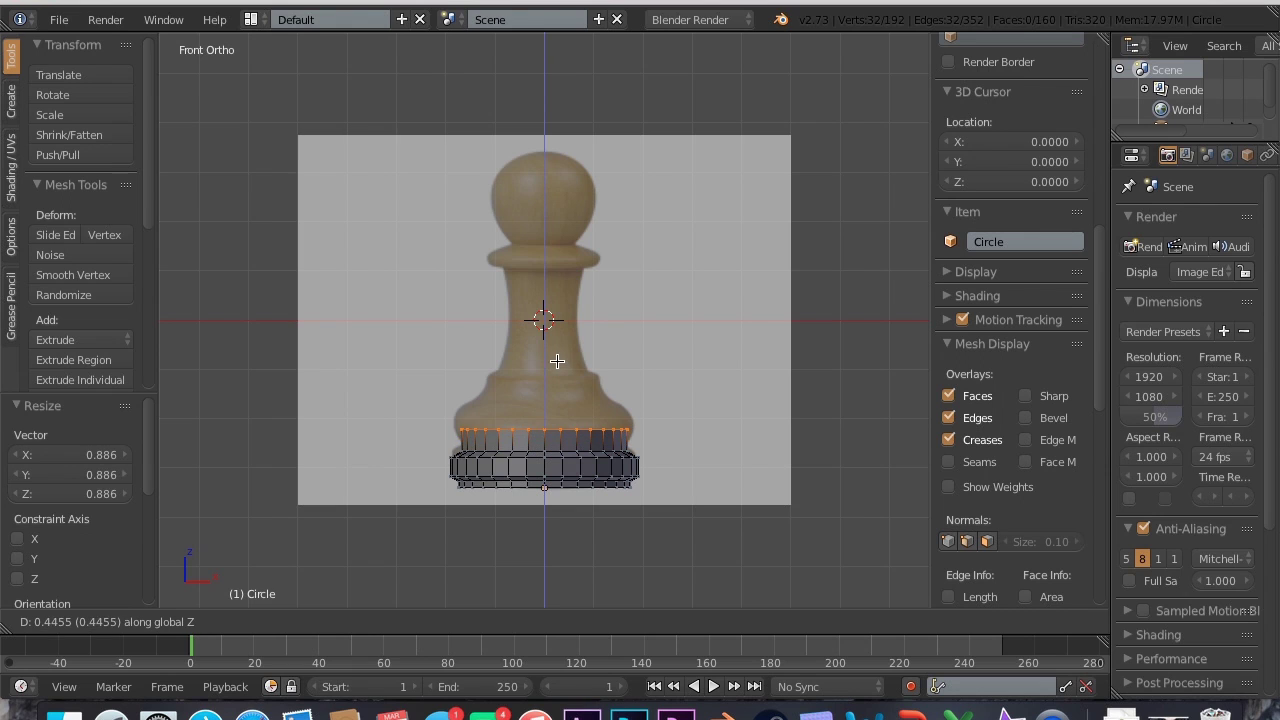
{"action": "left_click", "coordinate": [558, 353]}
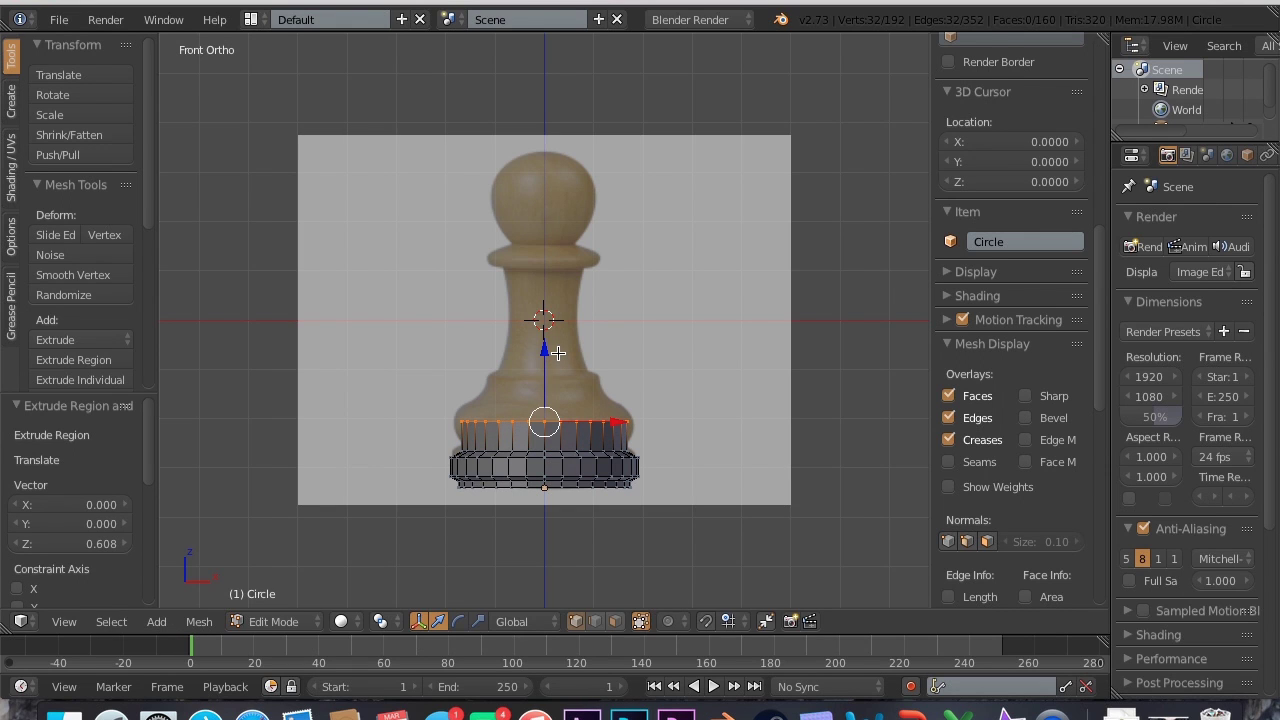
{"action": "key", "text": "s"}
{"action": "left_click", "coordinate": [584, 357]}
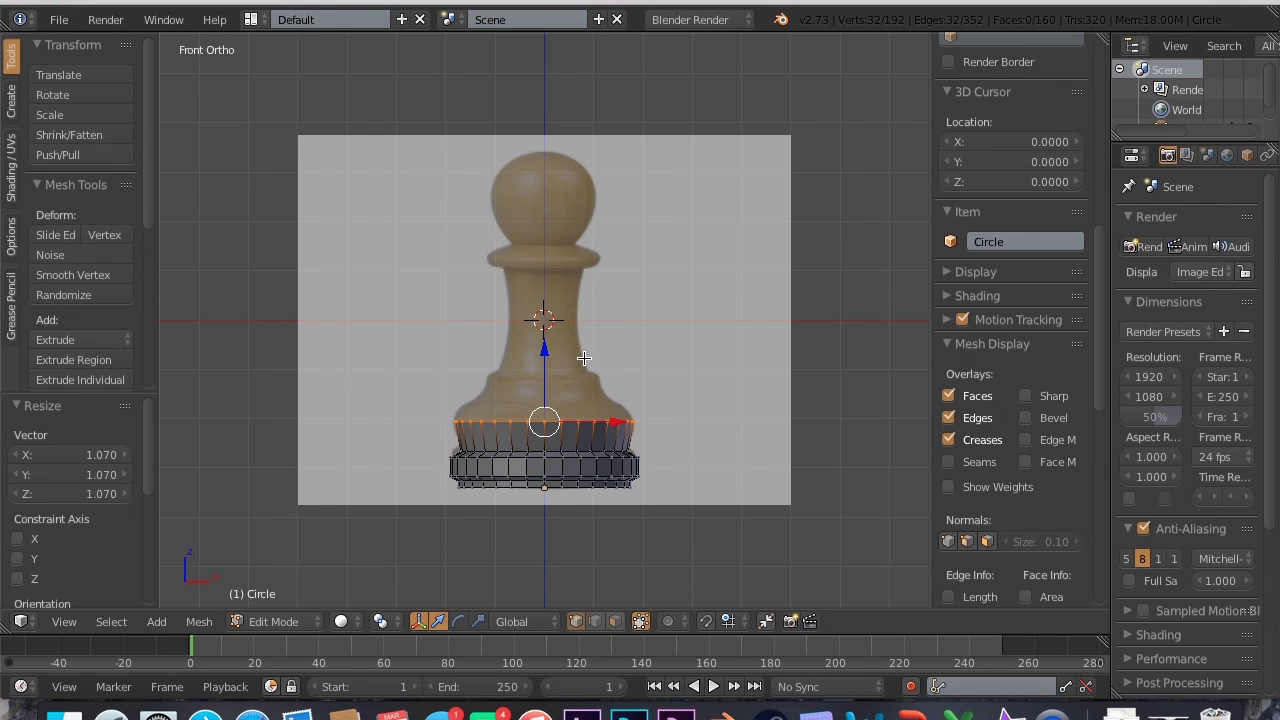
- Lower the pawn's uppermost edge loop about 0.243 along Z and scale it to about 0.96
{"action": "key", "text": "g"}
{"action": "key", "text": "z"}
{"action": "left_click", "coordinate": [553, 370]}
{"action": "key", "text": "s"}
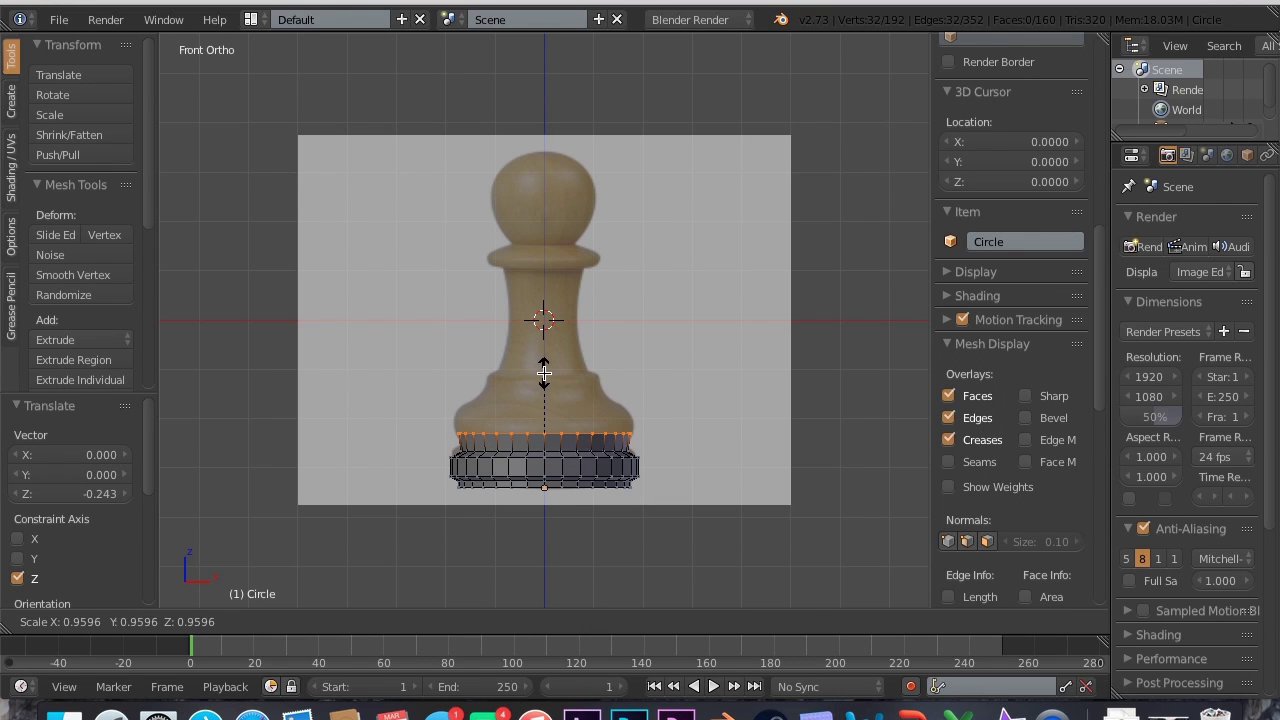
{"action": "left_click", "coordinate": [543, 373]}
- Extrude the upper loop about 0.446 along Z, widen it by about 1.043 and lower it about 0.142 to match the bulge
{"action": "key", "text": "e"}
{"action": "key", "text": "z"}
{"action": "left_click", "coordinate": [548, 351]}
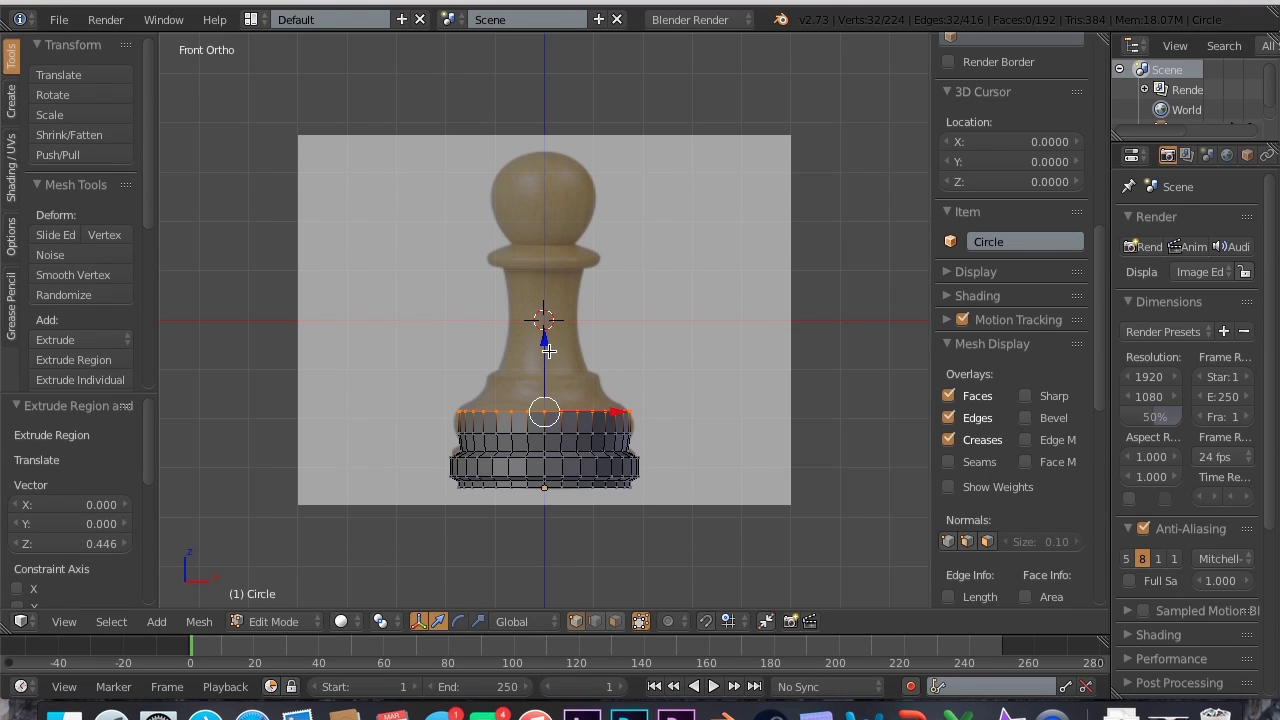
{"action": "key", "text": "s"}
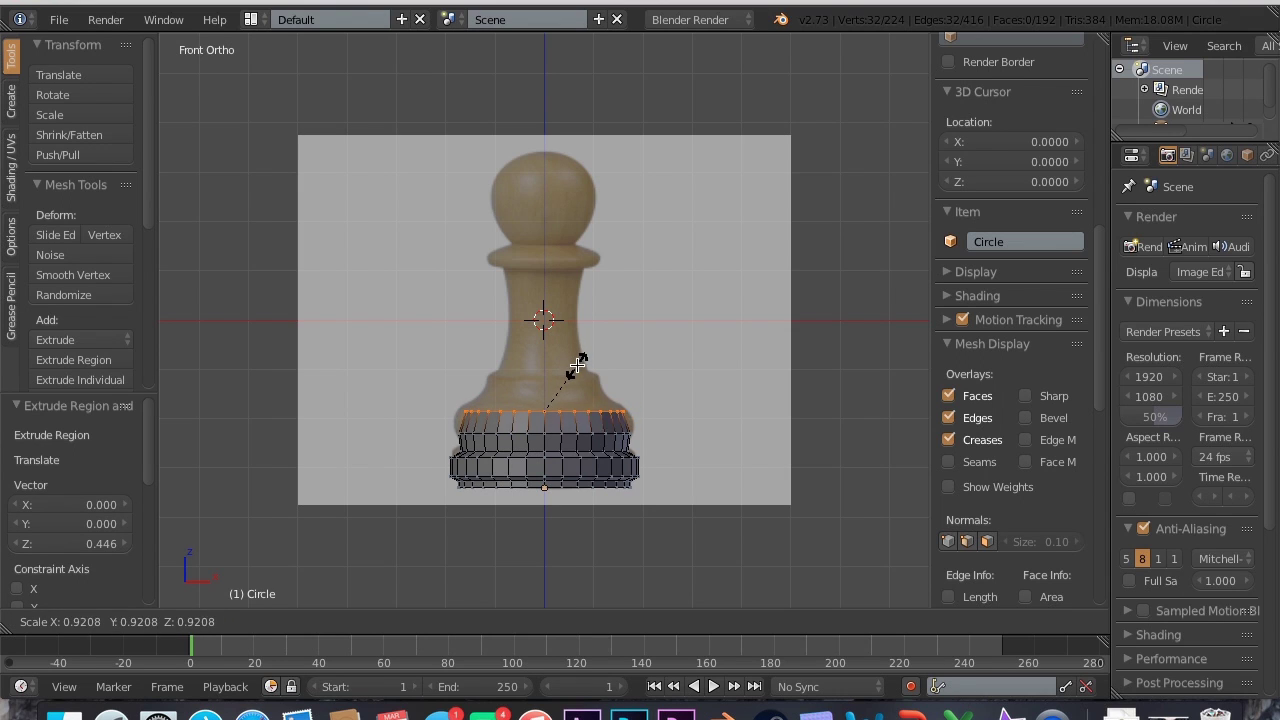
{"action": "left_click", "coordinate": [580, 358]}
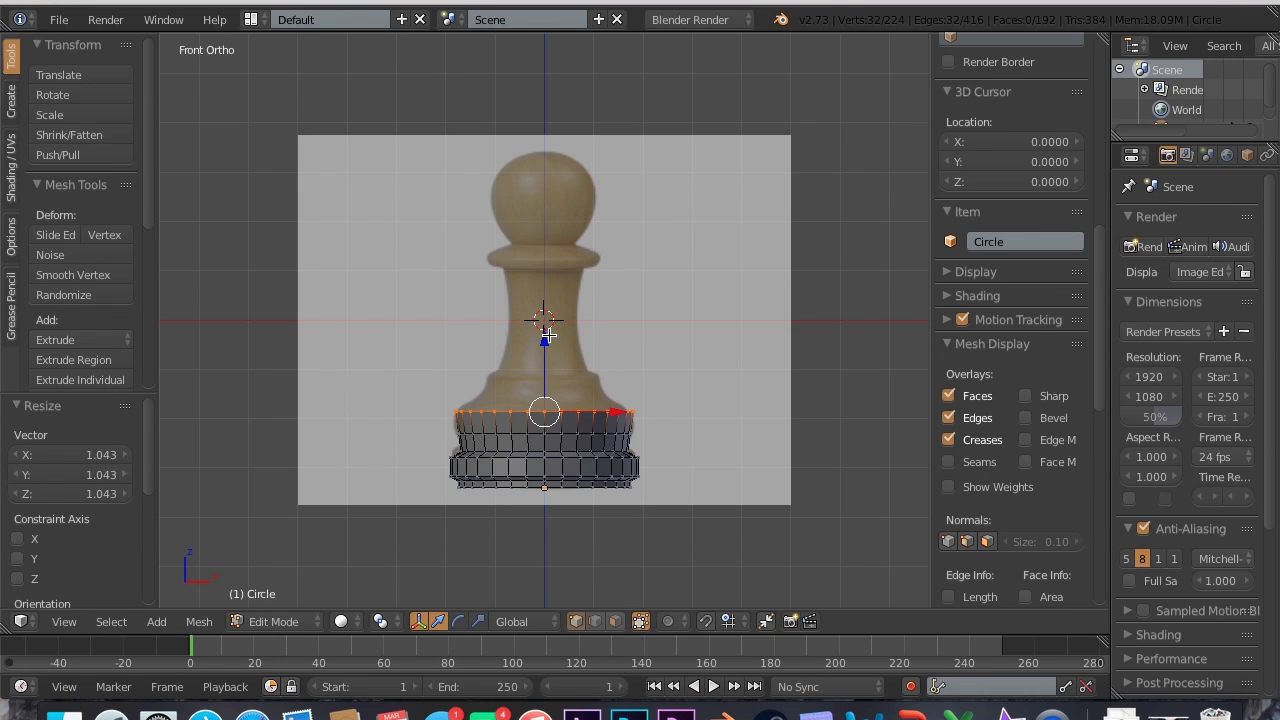
{"action": "key", "text": "g"}
{"action": "key", "text": "z"}
{"action": "left_click", "coordinate": [546, 345]}
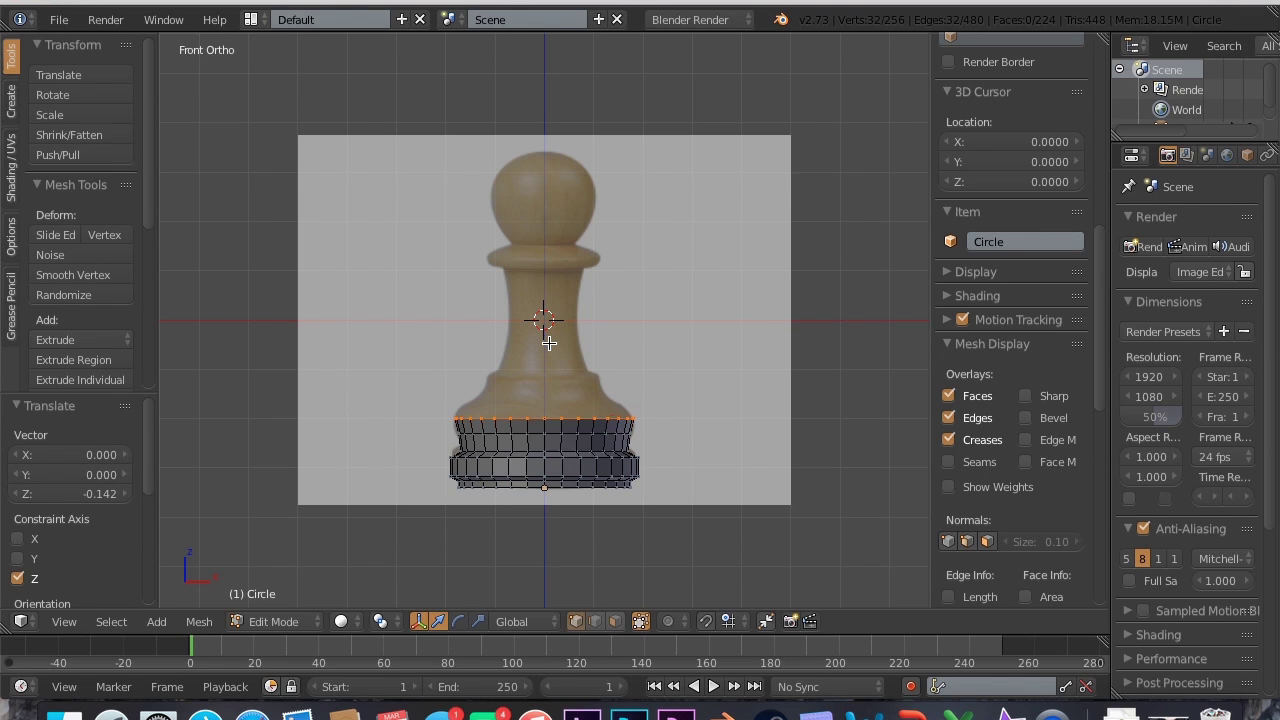
- Extrude the bulge's upper loop about 0.365 along Z and scale the new loop to about 0.767
{"action": "key", "text": "g"}
{"action": "key", "text": "z"}
{"action": "left_click", "coordinate": [550, 332]}
{"action": "key", "text": "s"}
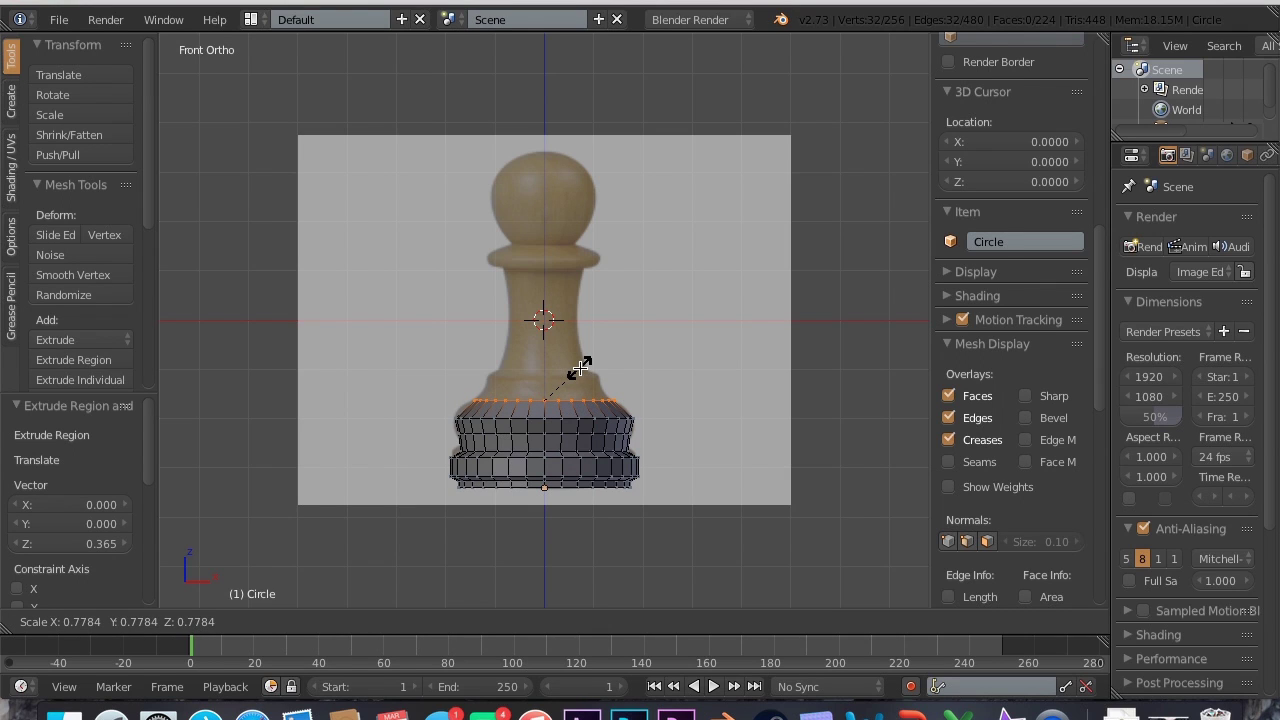
{"action": "left_click", "coordinate": [578, 368]}
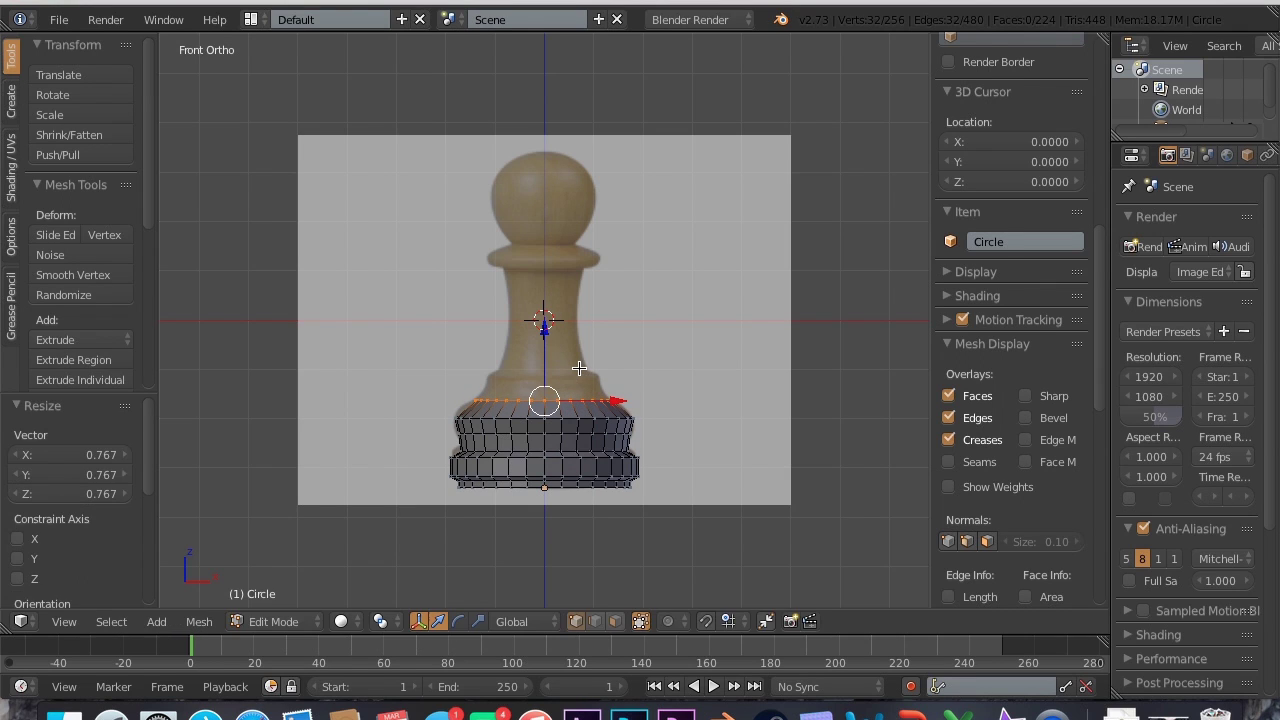
- Extrude the loop about 0.324 along Z and scale it to about 0.805, then extrude another 0.223 straight up to the stem's foot
{"action": "key", "text": "e"}
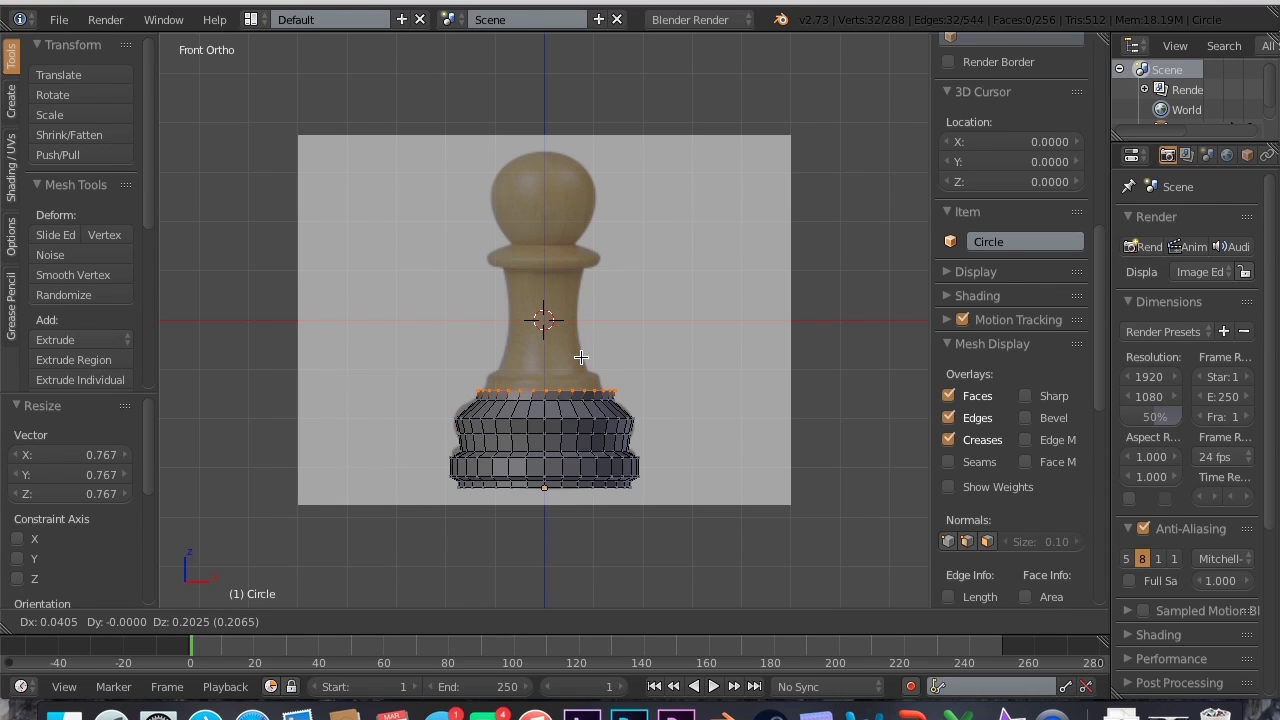
{"action": "key", "text": "z"}
{"action": "left_click", "coordinate": [579, 353]}
{"action": "key", "text": "s"}
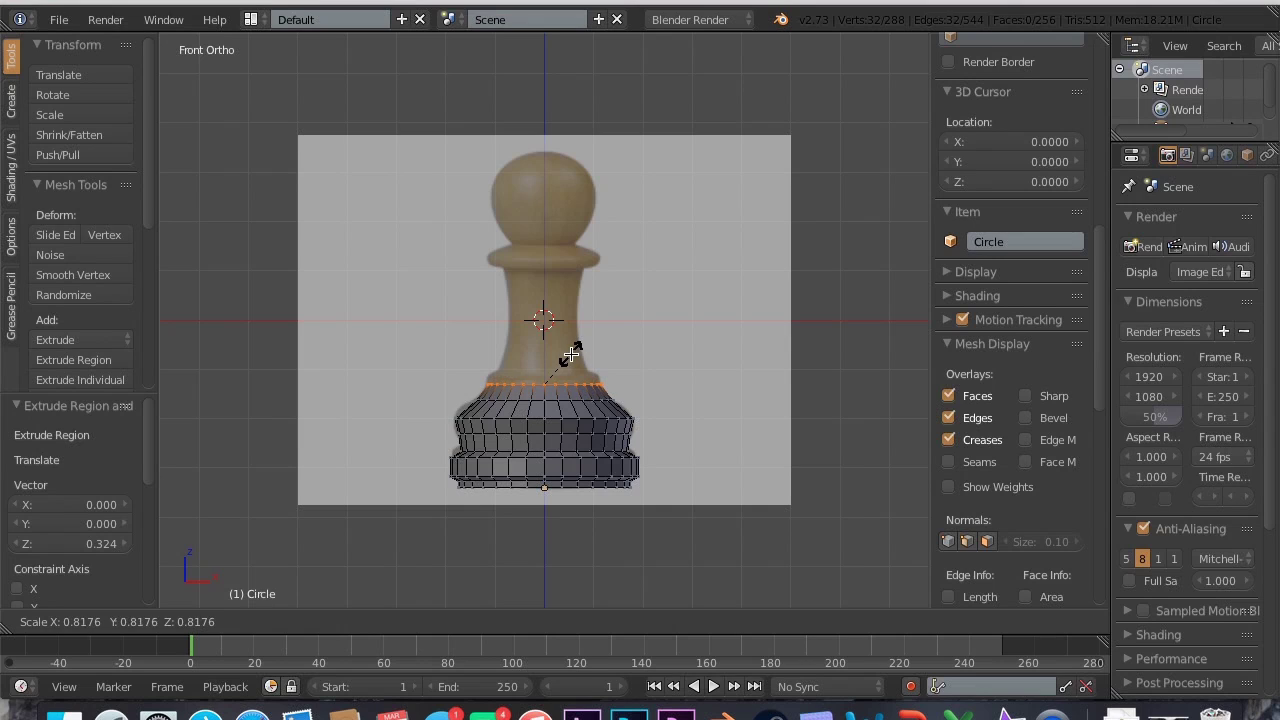
{"action": "left_click", "coordinate": [570, 354]}
{"action": "key", "text": "e"}
{"action": "key", "text": "z"}
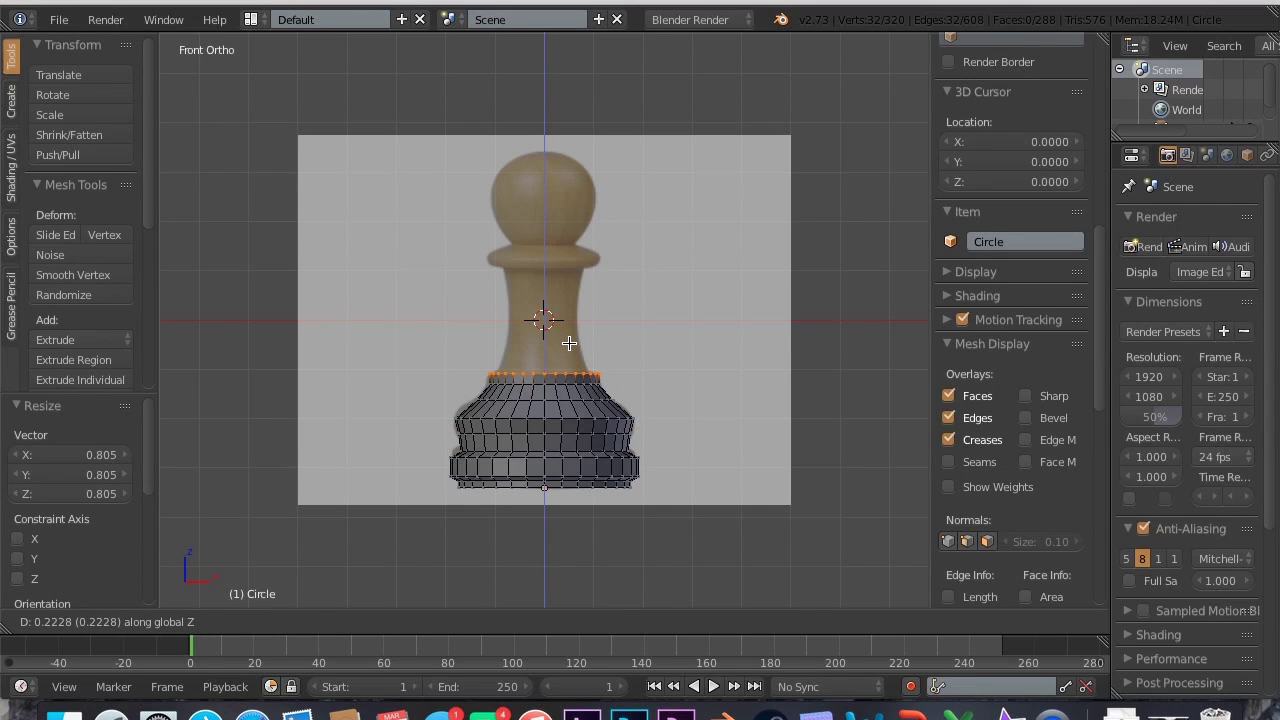
{"action": "left_click", "coordinate": [568, 343]}
- Extrude the loop about 0.446 into the stem, scale it to about 0.678, lower it about 0.162 and widen it by about 1.054
{"action": "key", "text": "e"}
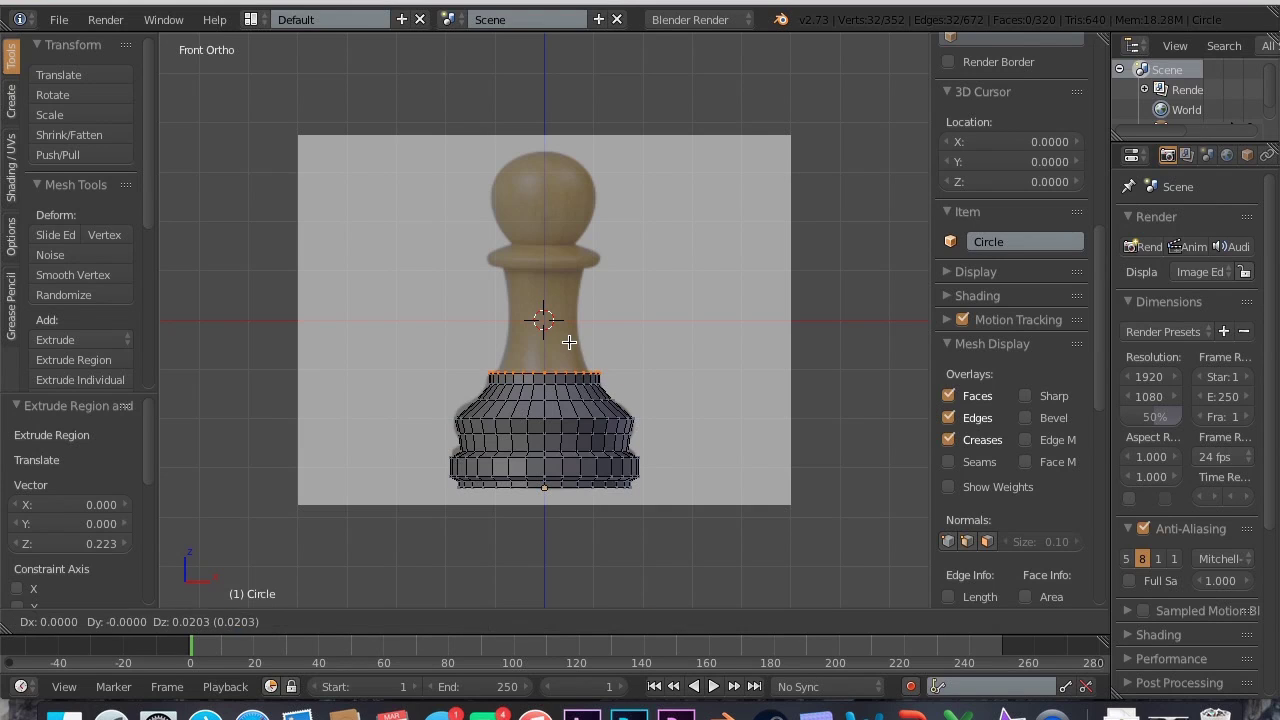
{"action": "key", "text": "z"}
{"action": "left_click", "coordinate": [567, 318]}
{"action": "key", "text": "s"}
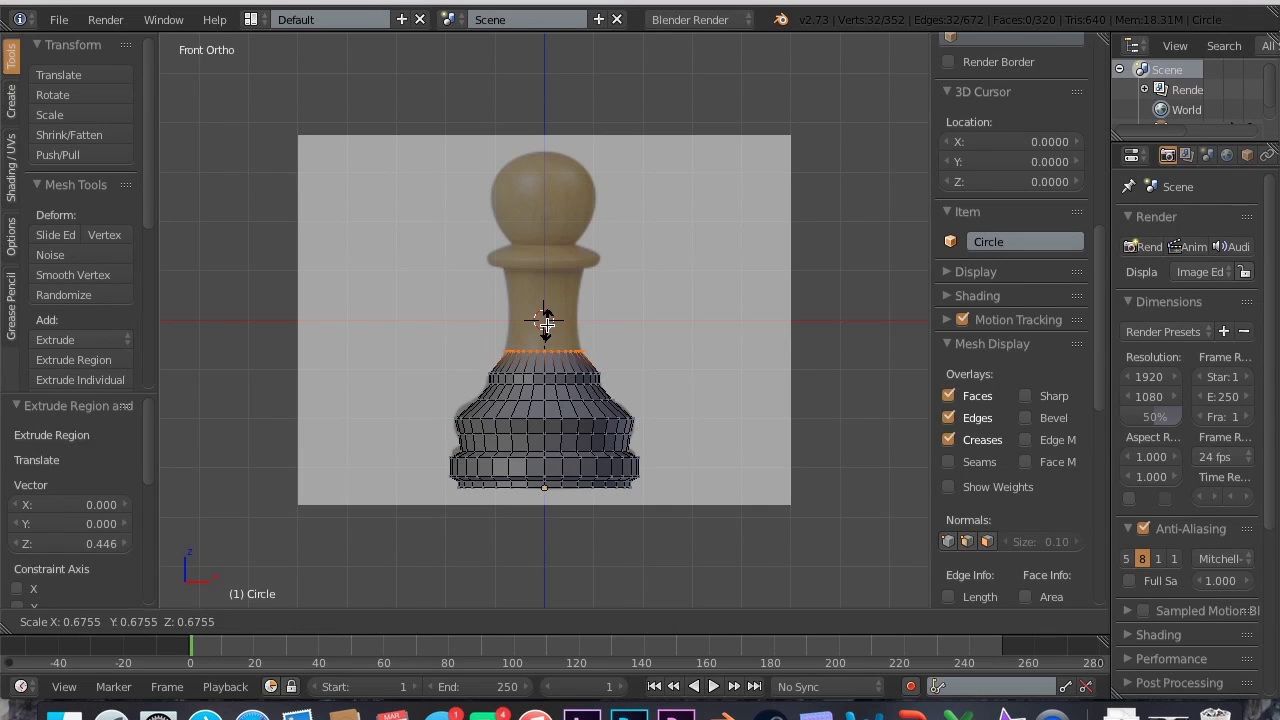
{"action": "left_click", "coordinate": [546, 318]}
{"action": "key", "text": "g"}
{"action": "key", "text": "z"}
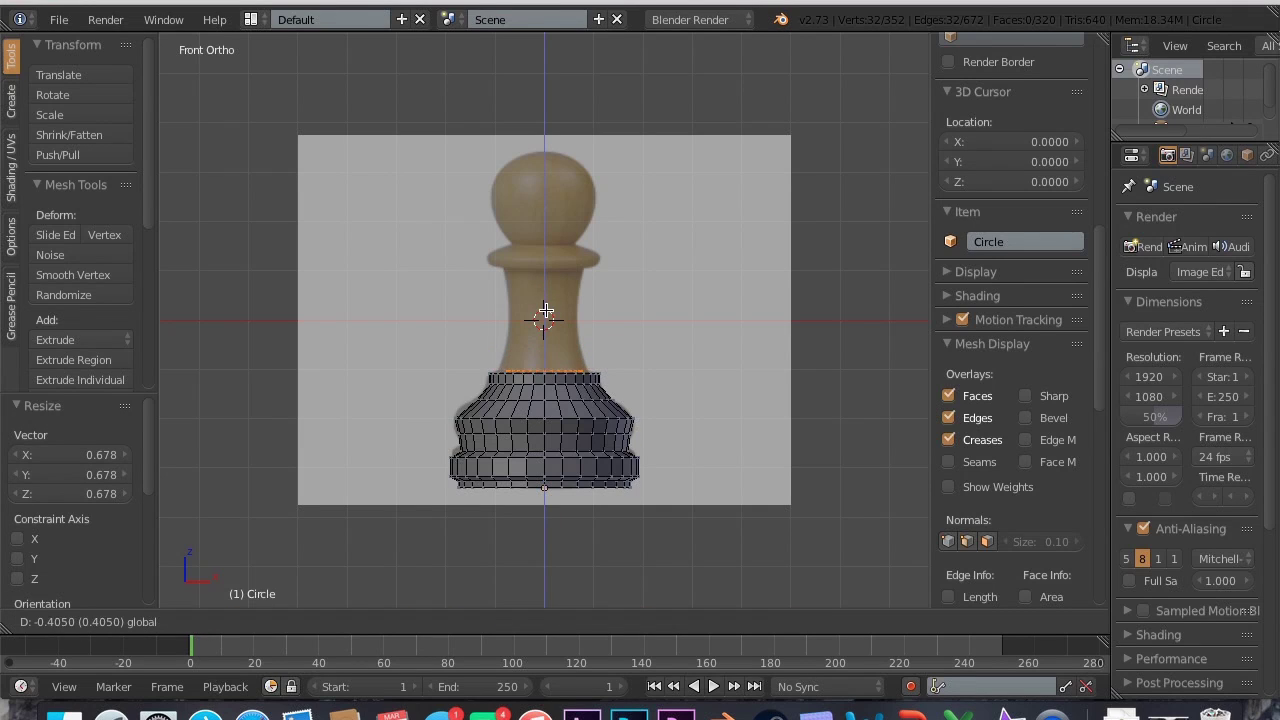
{"action": "left_click", "coordinate": [535, 316]}
{"action": "key", "text": "s"}
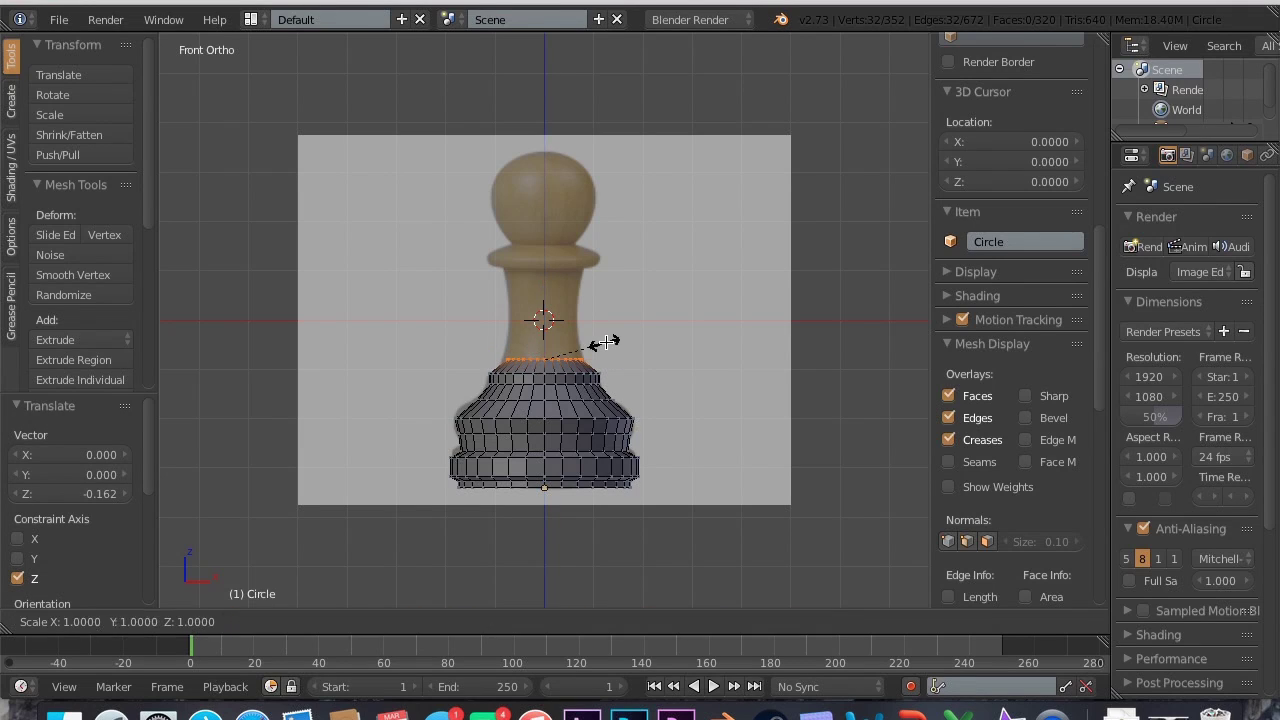
{"action": "left_click", "coordinate": [608, 345]}
- Extrude the stem's loop up along Z, scale it to about 0.802, lower it about 0.162 and widen it by about 1.169
{"action": "key", "text": "e"}
{"action": "key", "text": "z"}
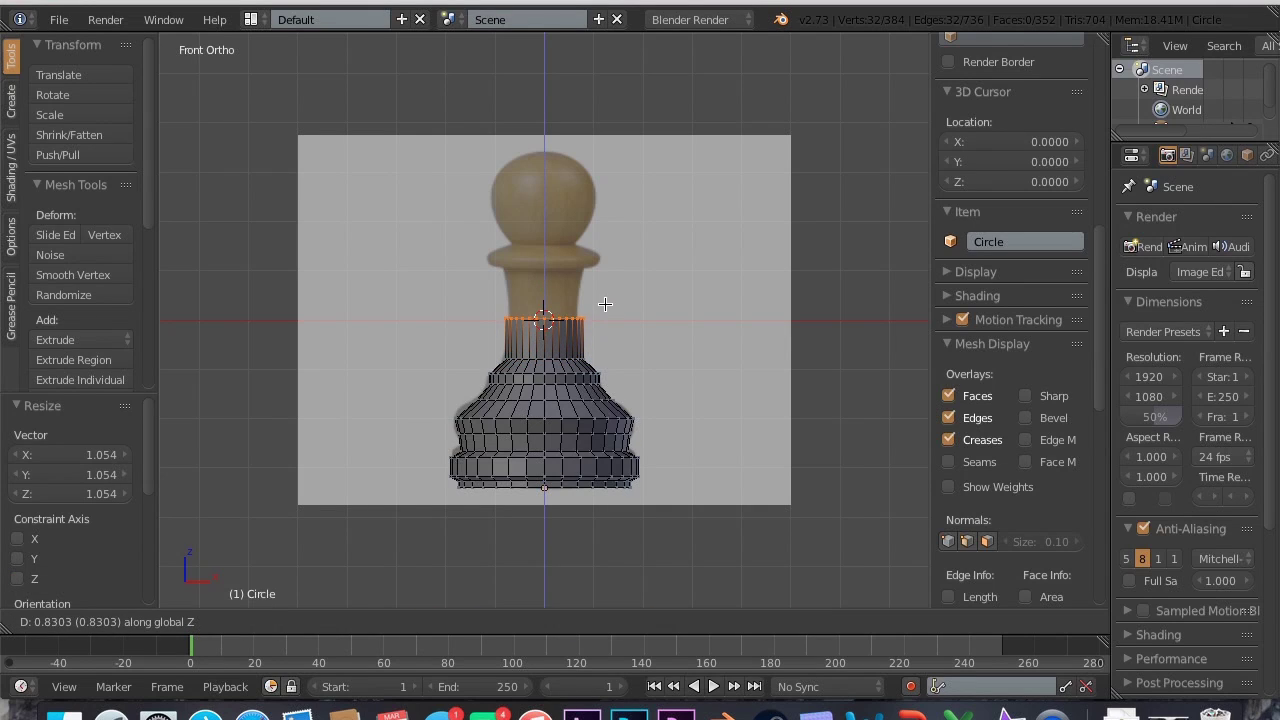
{"action": "left_click", "coordinate": [613, 325]}
{"action": "key", "text": "s"}
{"action": "left_click", "coordinate": [600, 326]}
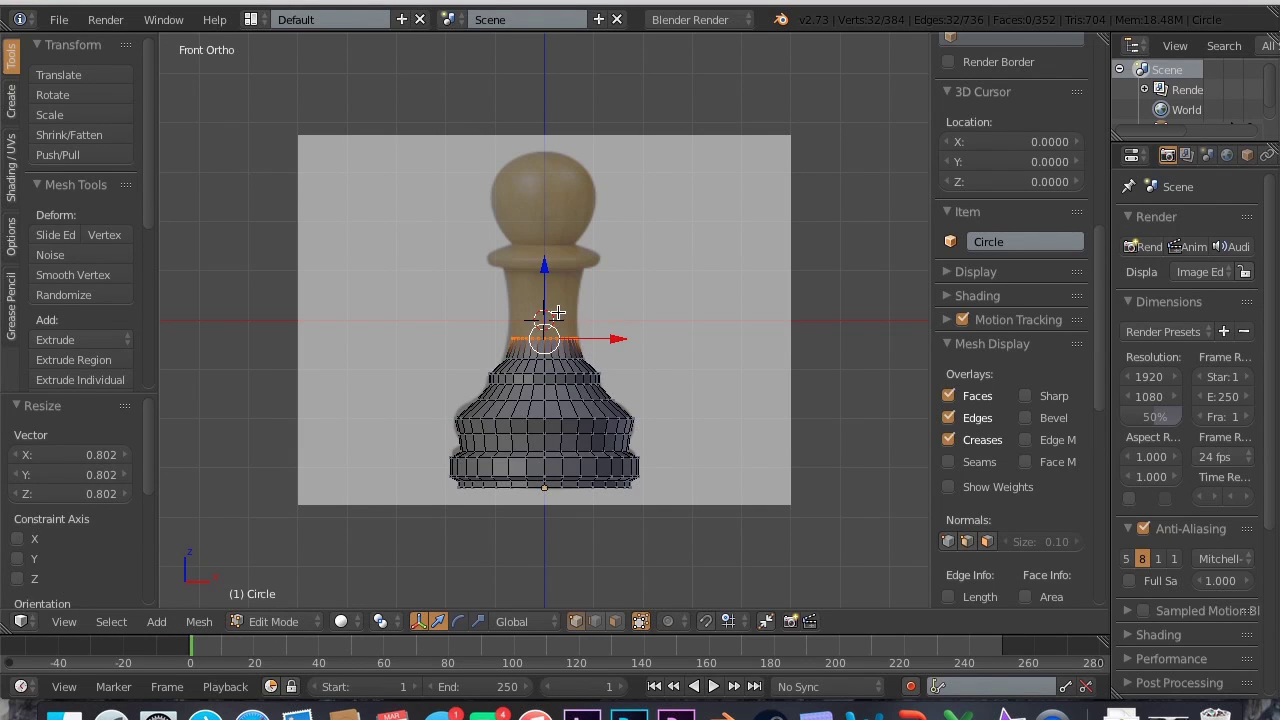
{"action": "key", "text": "g"}
{"action": "key", "text": "z"}
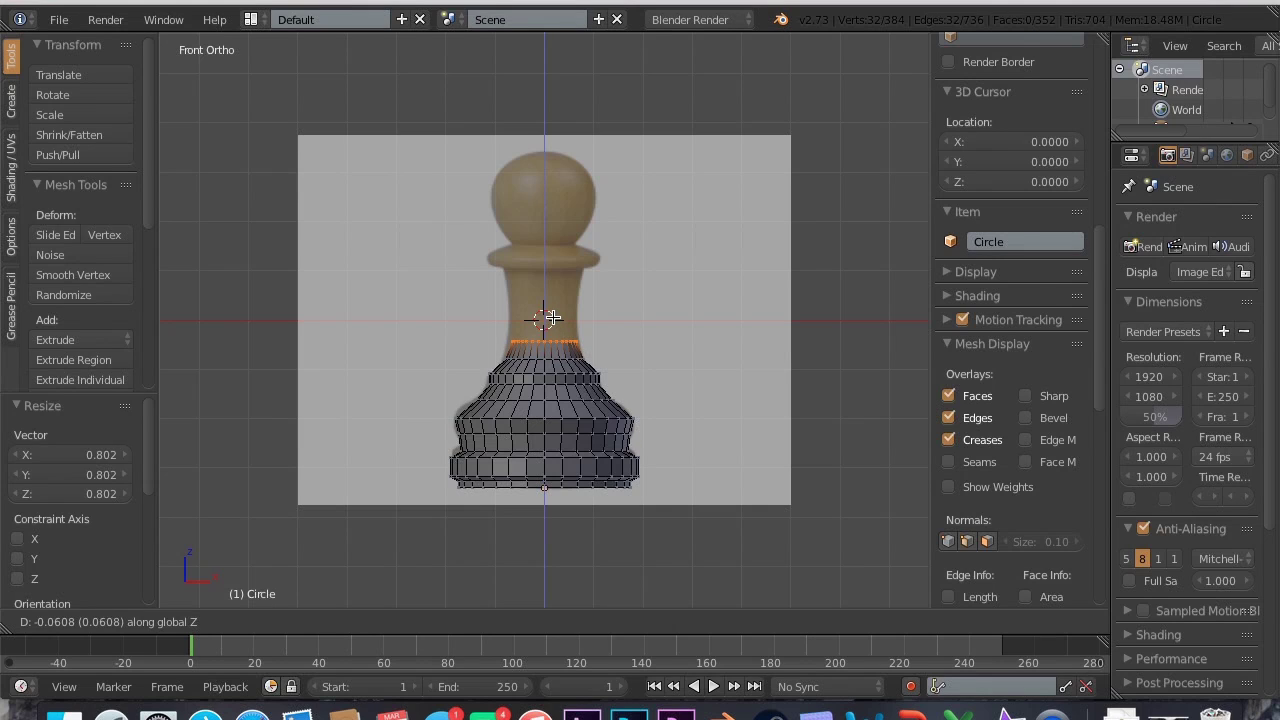
{"action": "left_click", "coordinate": [553, 319]}
{"action": "key", "text": "s"}
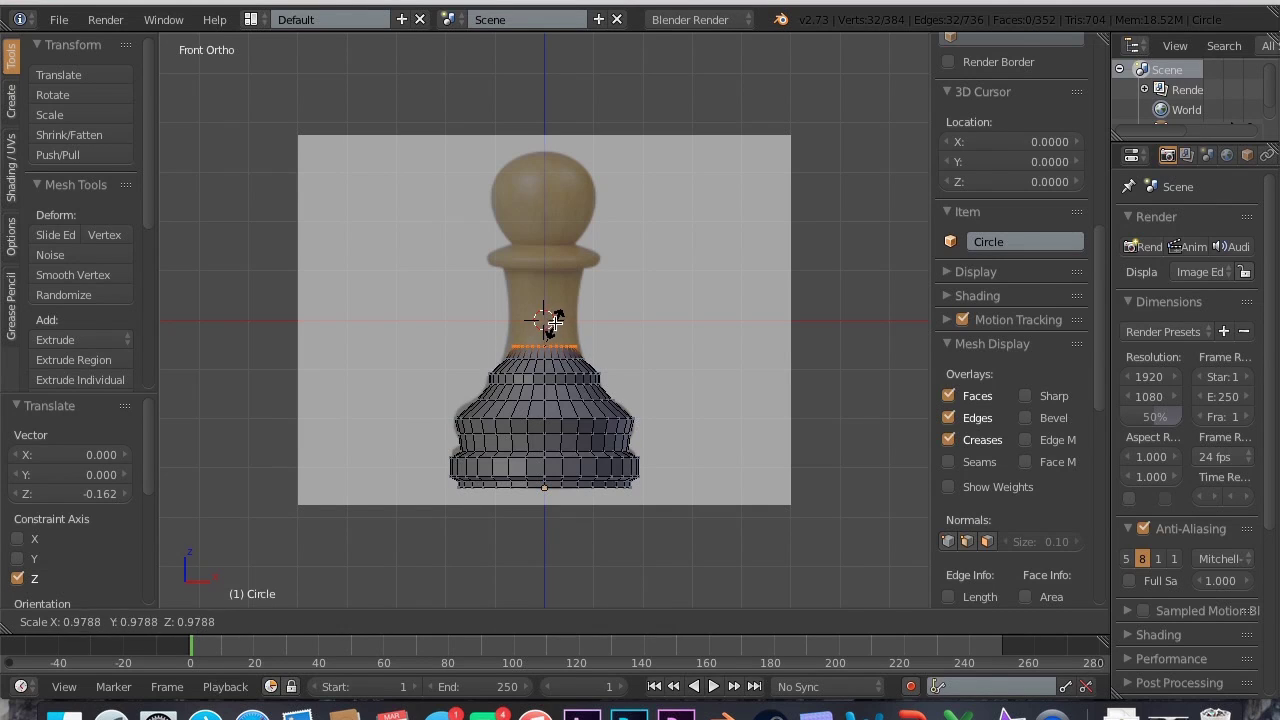
{"action": "left_click", "coordinate": [553, 319]}
- Extrude the stem's loop about 0.547 along Z, scale it to about 0.864 and lower it about 0.061
{"action": "key", "text": "e"}
{"action": "key", "text": "z"}
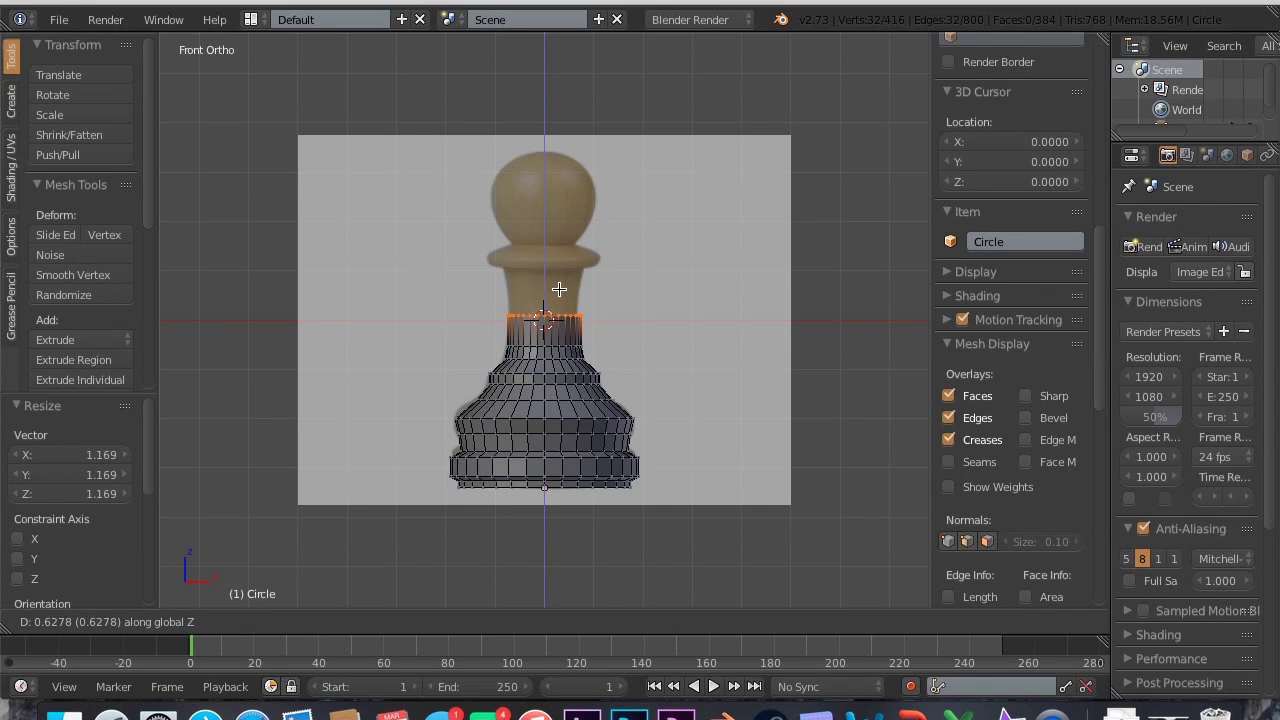
{"action": "left_click", "coordinate": [560, 291]}
{"action": "key", "text": "s"}
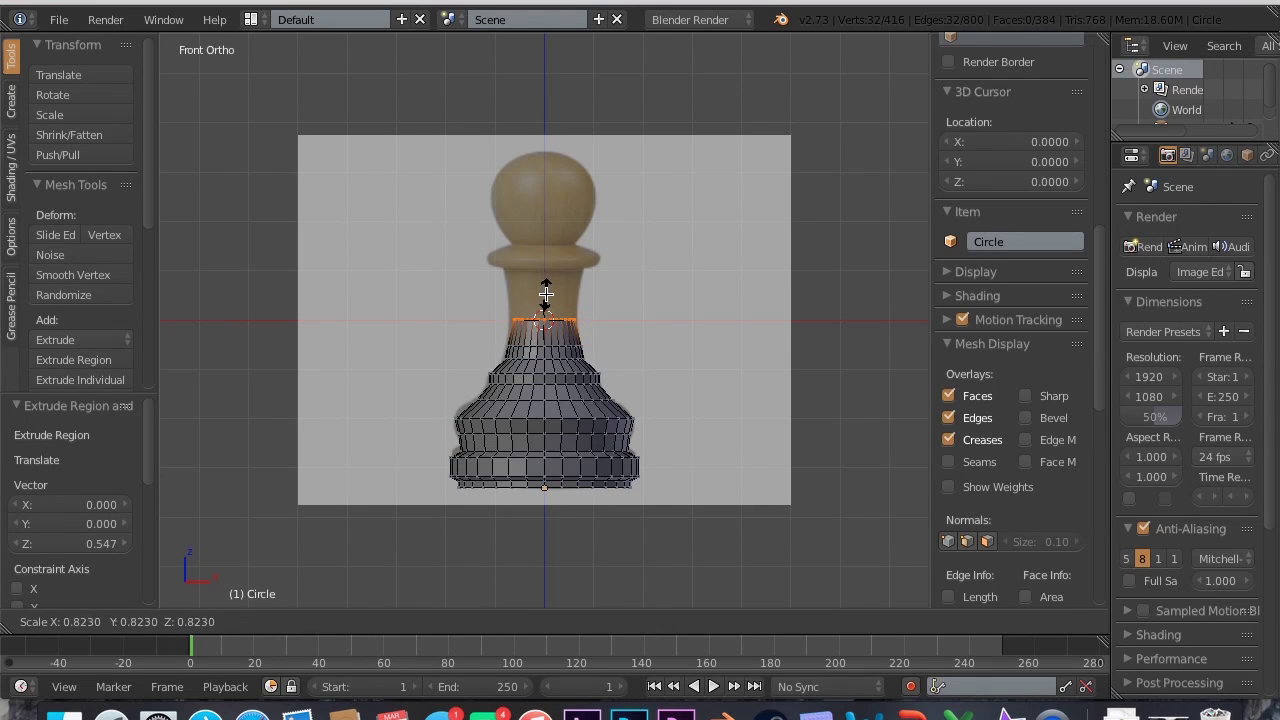
{"action": "left_click", "coordinate": [553, 294]}
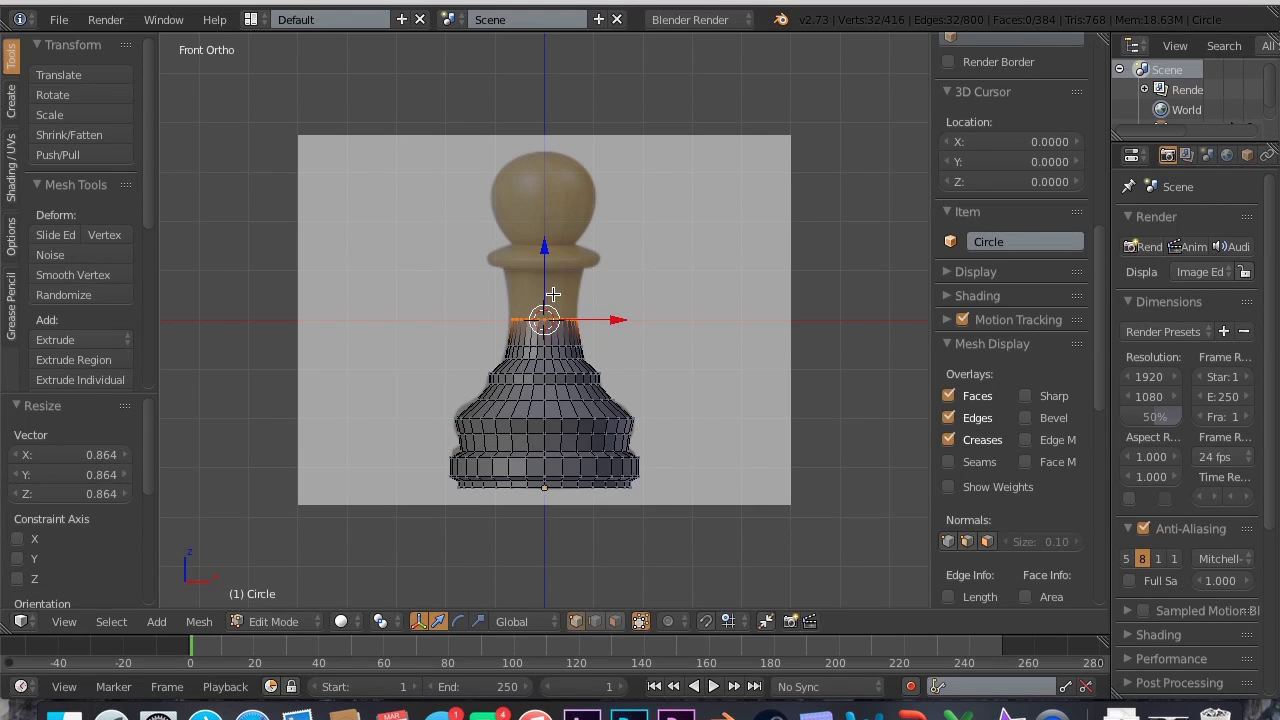
{"action": "key", "text": "g"}
{"action": "key", "text": "z"}
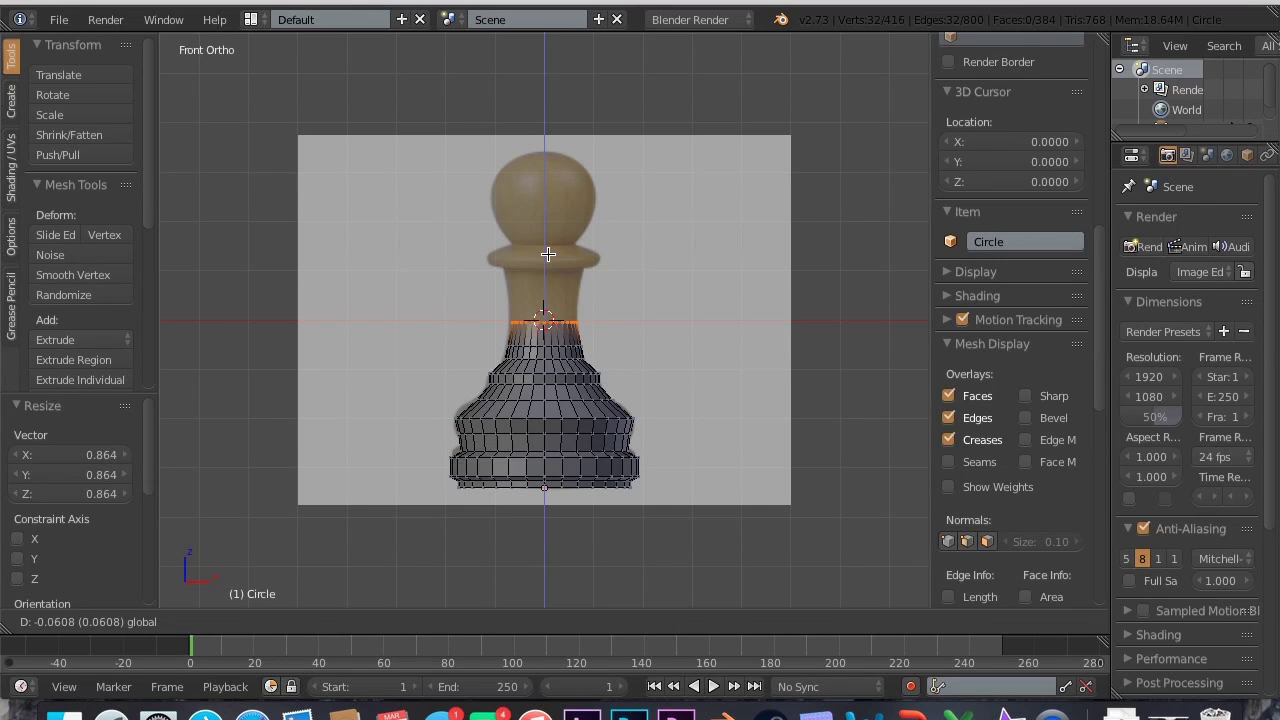
{"action": "left_click", "coordinate": [548, 254]}
- Extrude the stem's upper loop about 1.053 along Z up to the underside of the collar
{"action": "key", "text": "g"}
{"action": "key", "text": "z"}
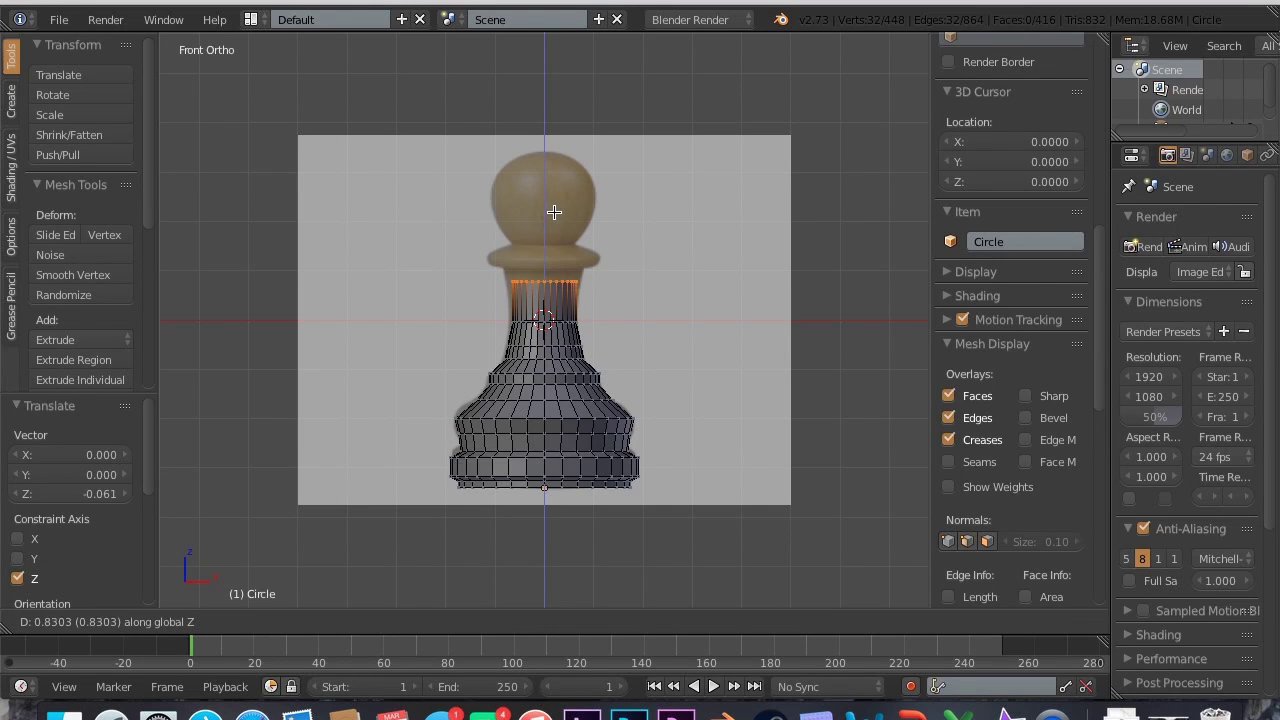
{"action": "left_click", "coordinate": [554, 202]}
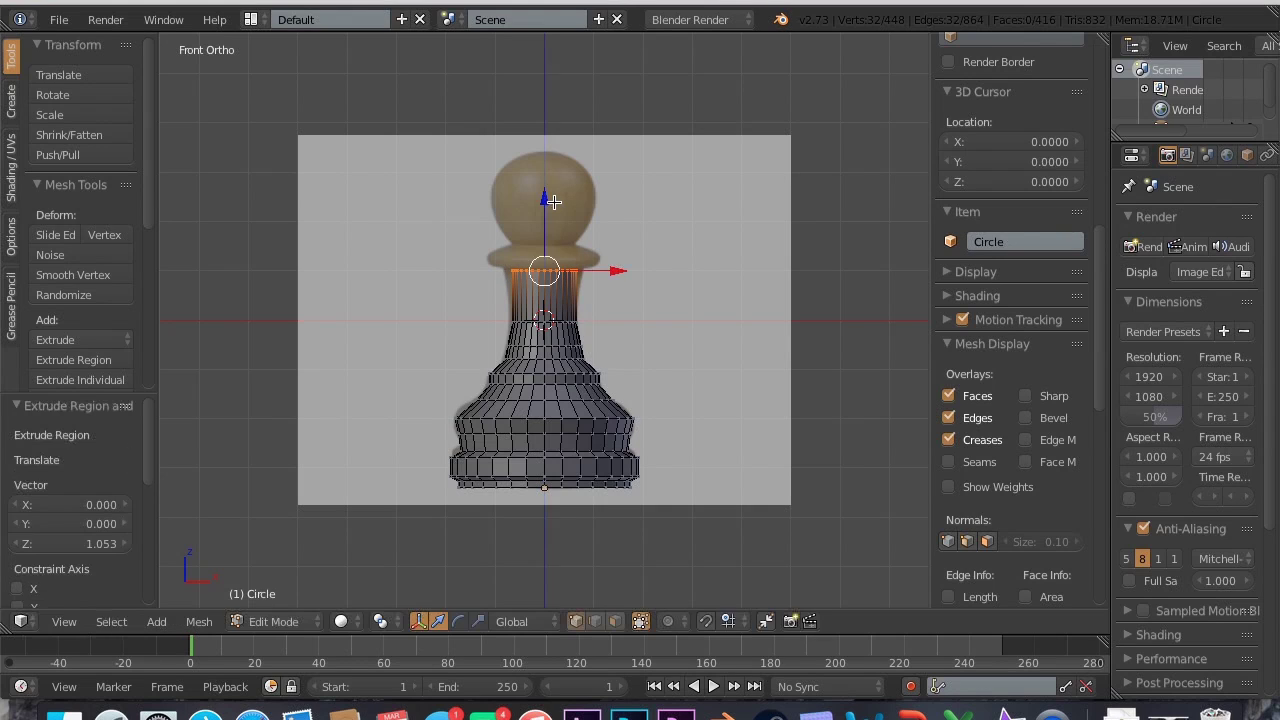
{"action": "key", "text": "e"}
{"action": "right_click", "coordinate": [552, 200]}
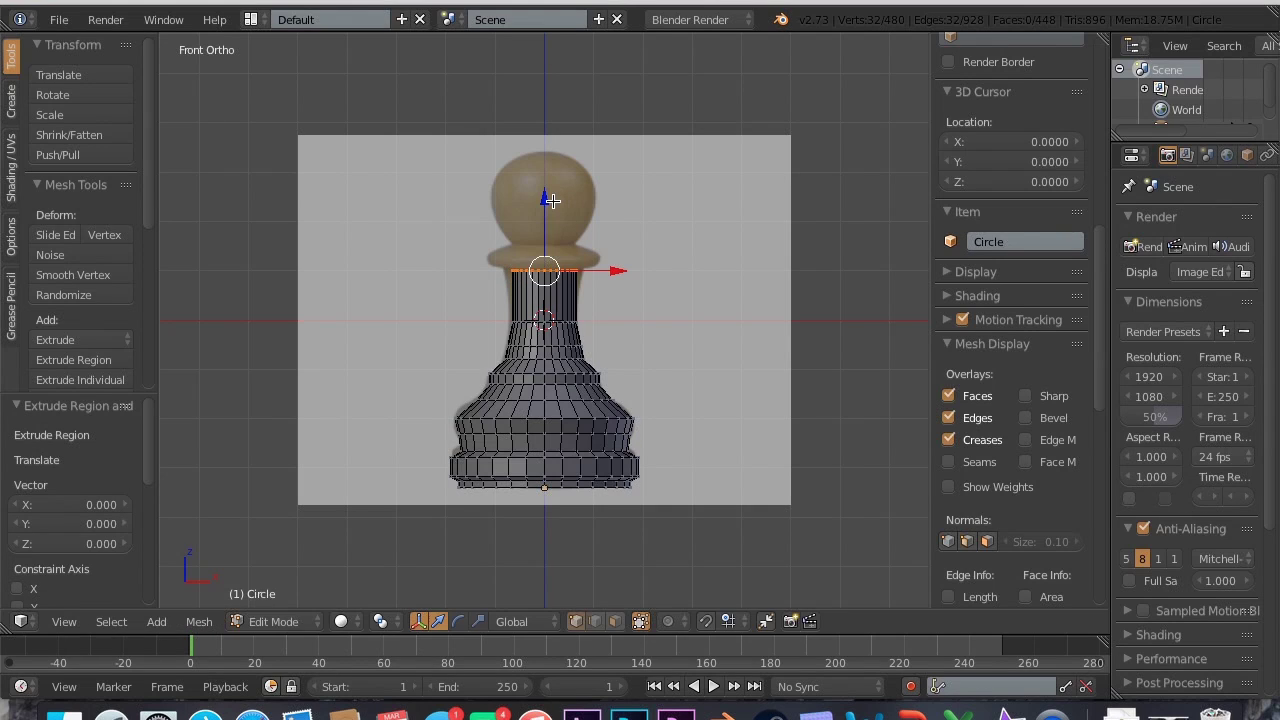
{"action": "key", "text": "ctrl+z"}
- Widen the stem's top loop by about 1.185, then extrude it about 0.122 along Z and flare the new loop by about 1.515 for the collar
{"action": "key", "text": "s"}
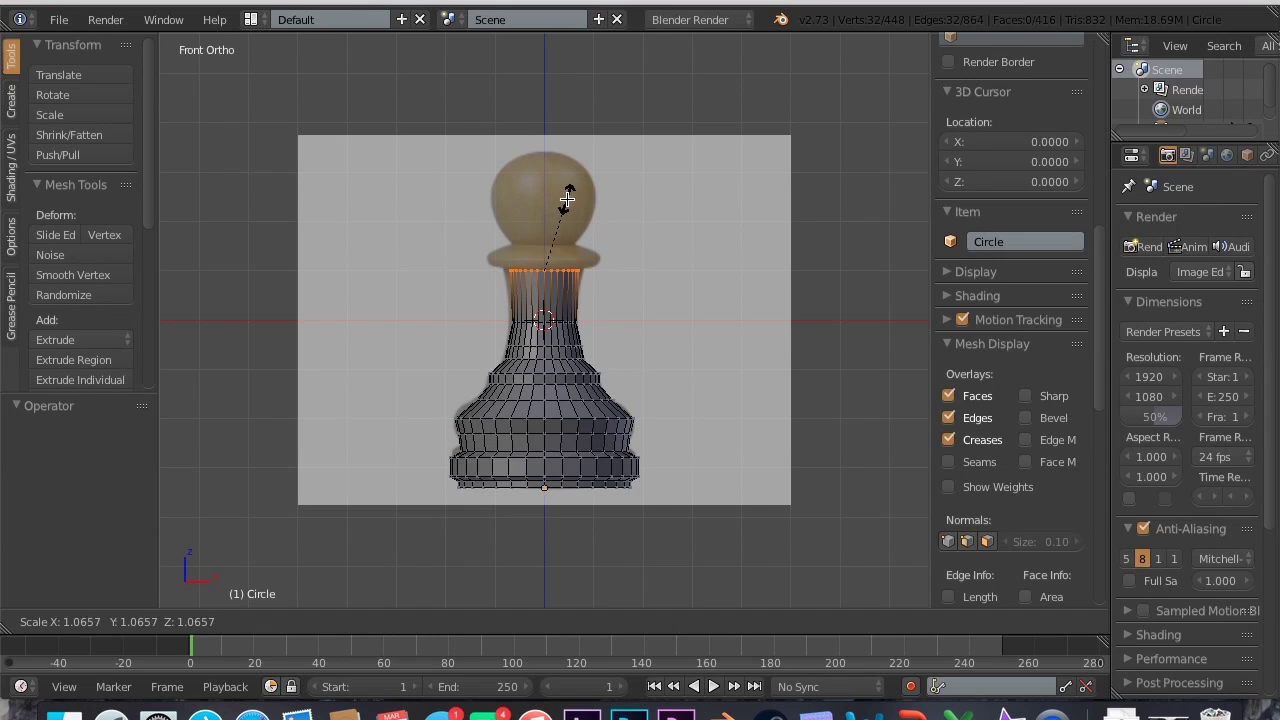
{"action": "left_click", "coordinate": [584, 197]}
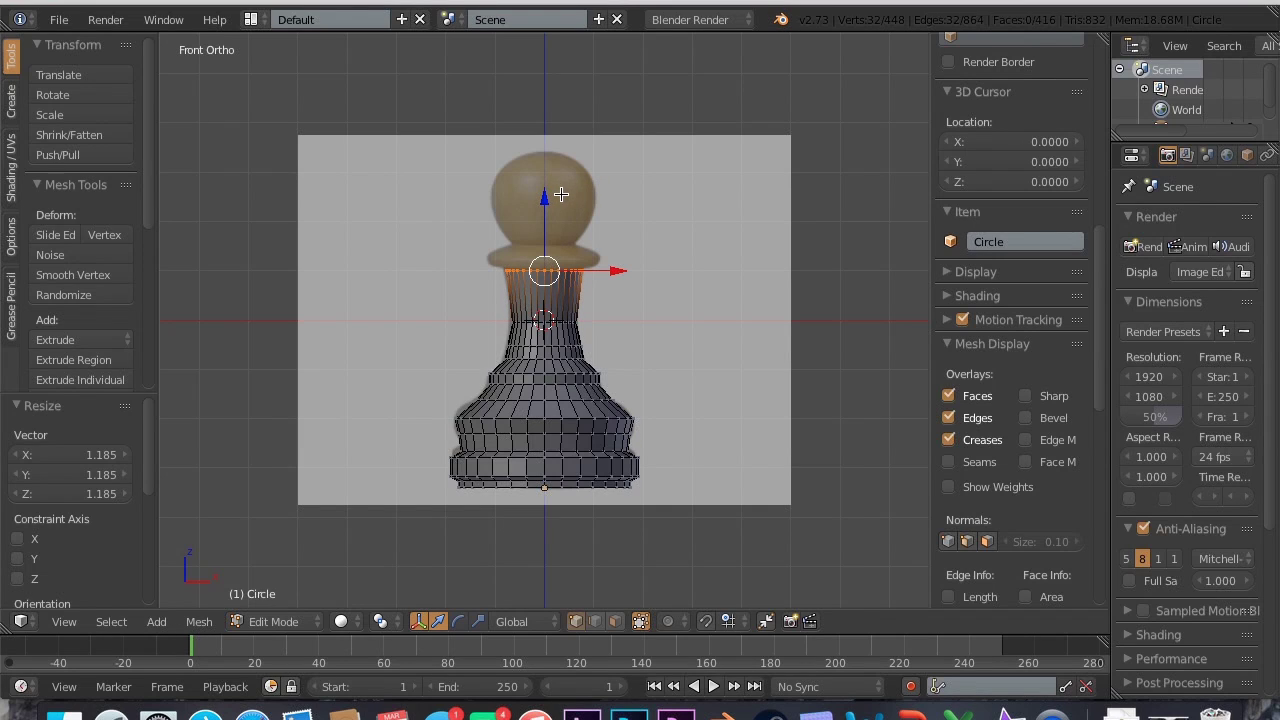
{"action": "key", "text": "e"}
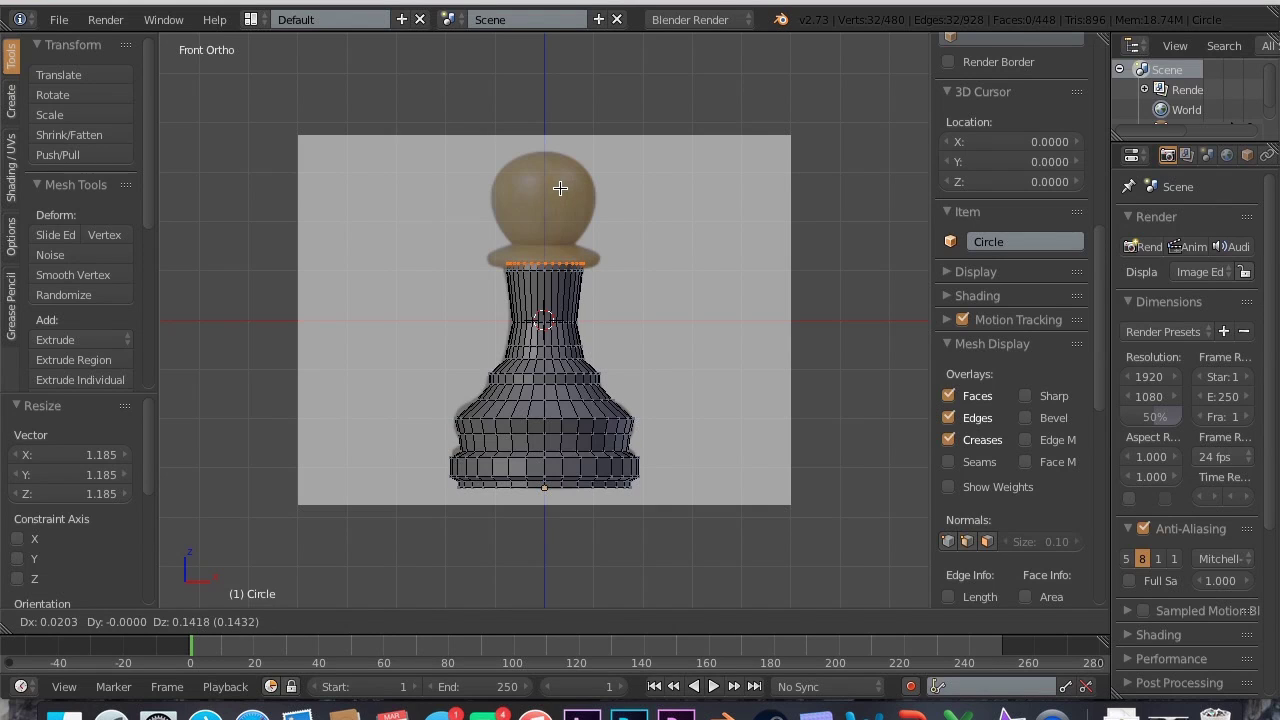
{"action": "key", "text": "z"}
{"action": "left_click", "coordinate": [561, 189]}
{"action": "key", "text": "s"}
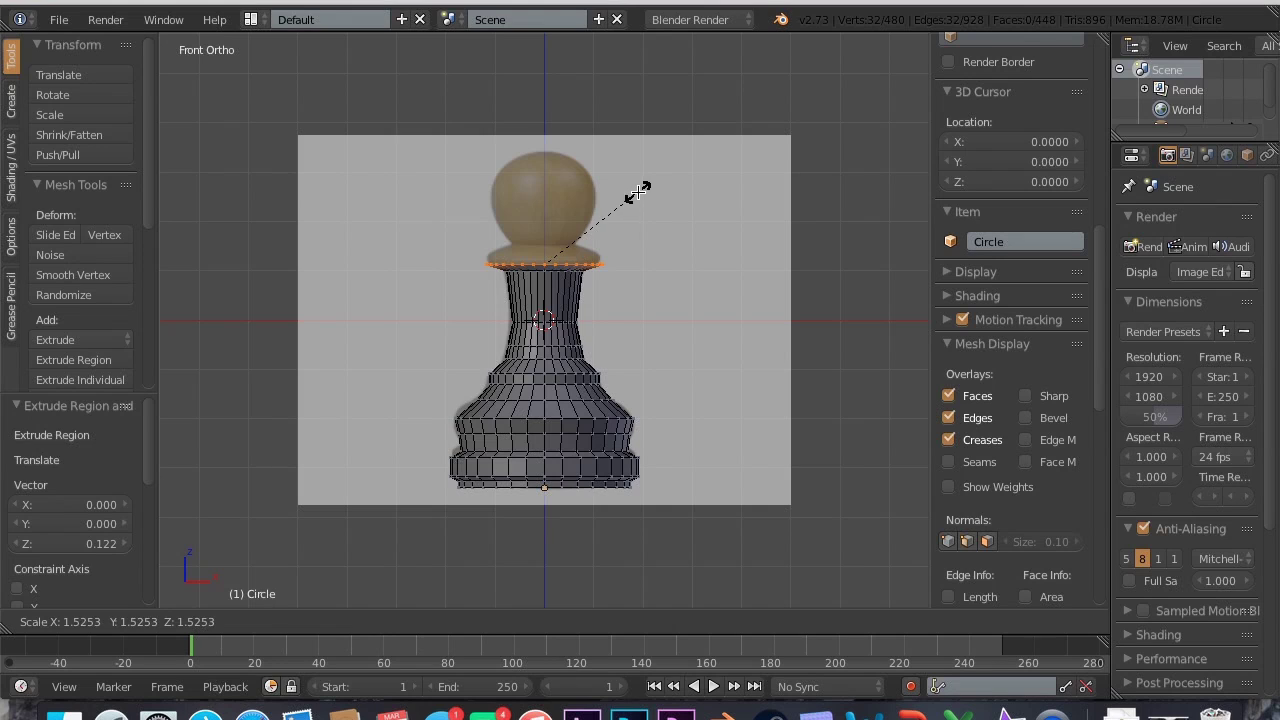
{"action": "left_click", "coordinate": [637, 191]}
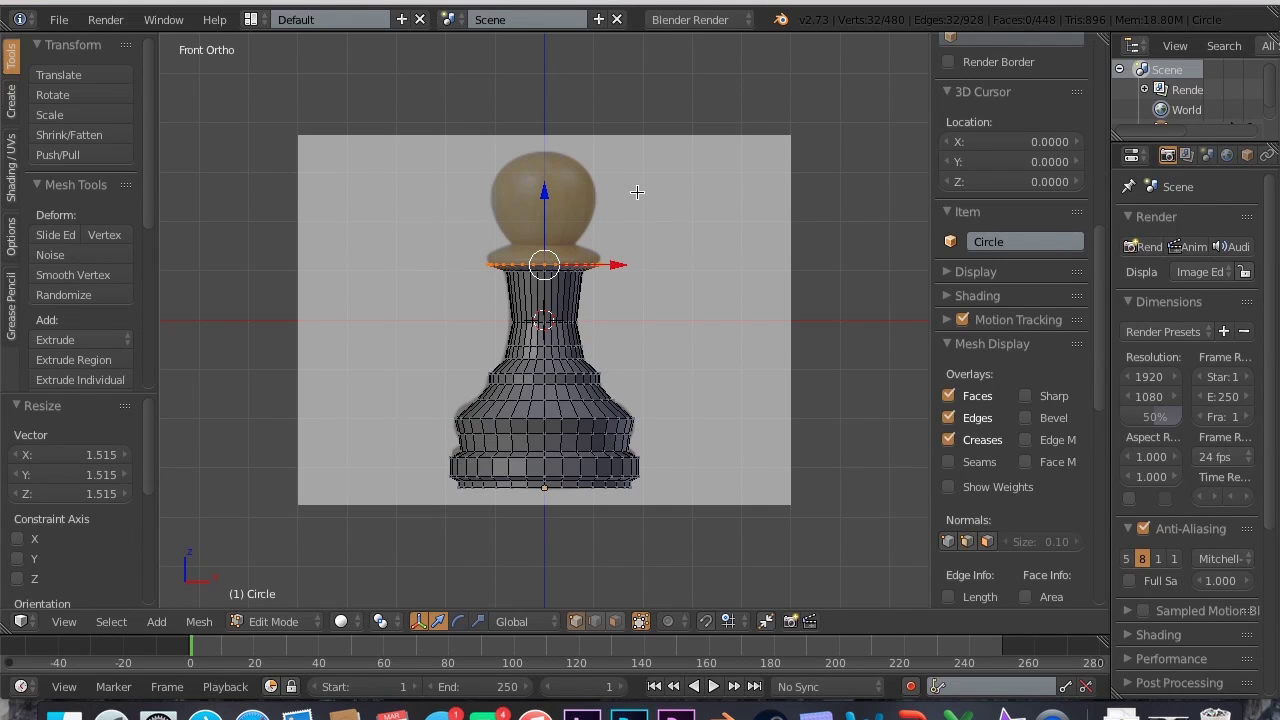
- Extrude the collar's loop up along Z twice, by about 0.2 and then 0.162, to form the collar's side
{"action": "key", "text": "e"}
{"action": "key", "text": "z"}
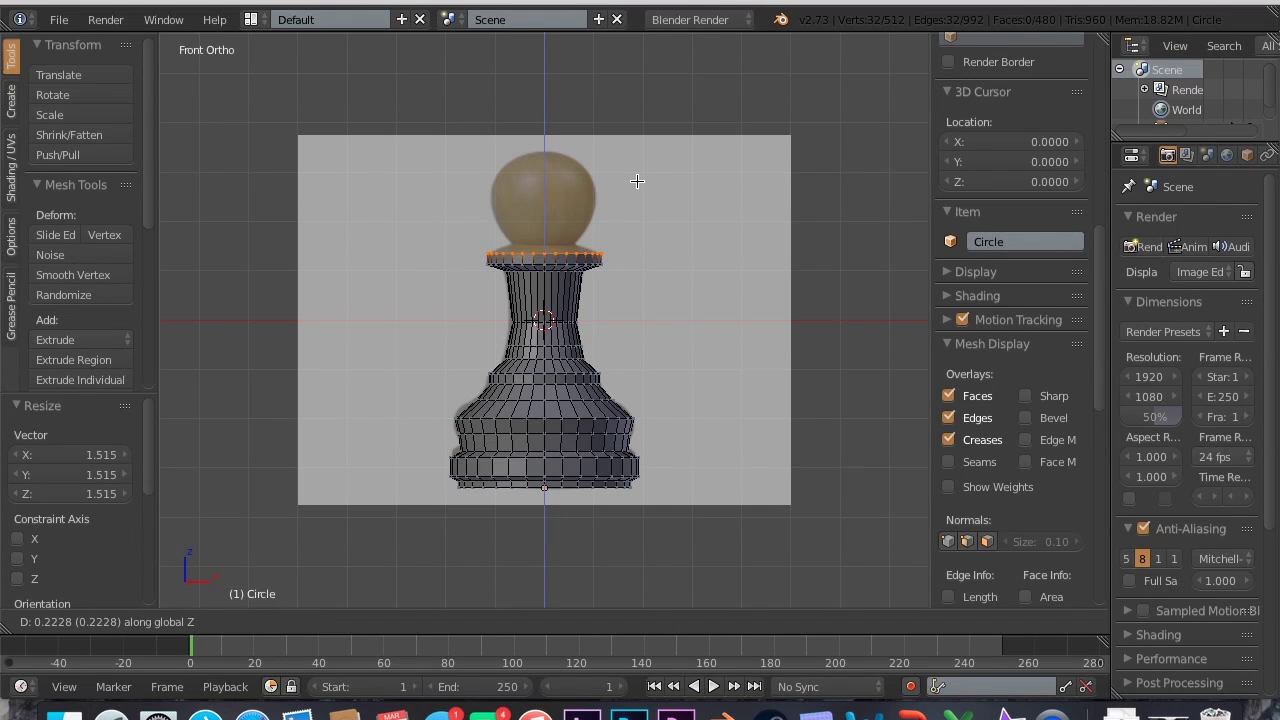
{"action": "left_click", "coordinate": [637, 182]}
{"action": "key", "text": "e"}
{"action": "key", "text": "z"}
{"action": "left_click", "coordinate": [637, 174]}
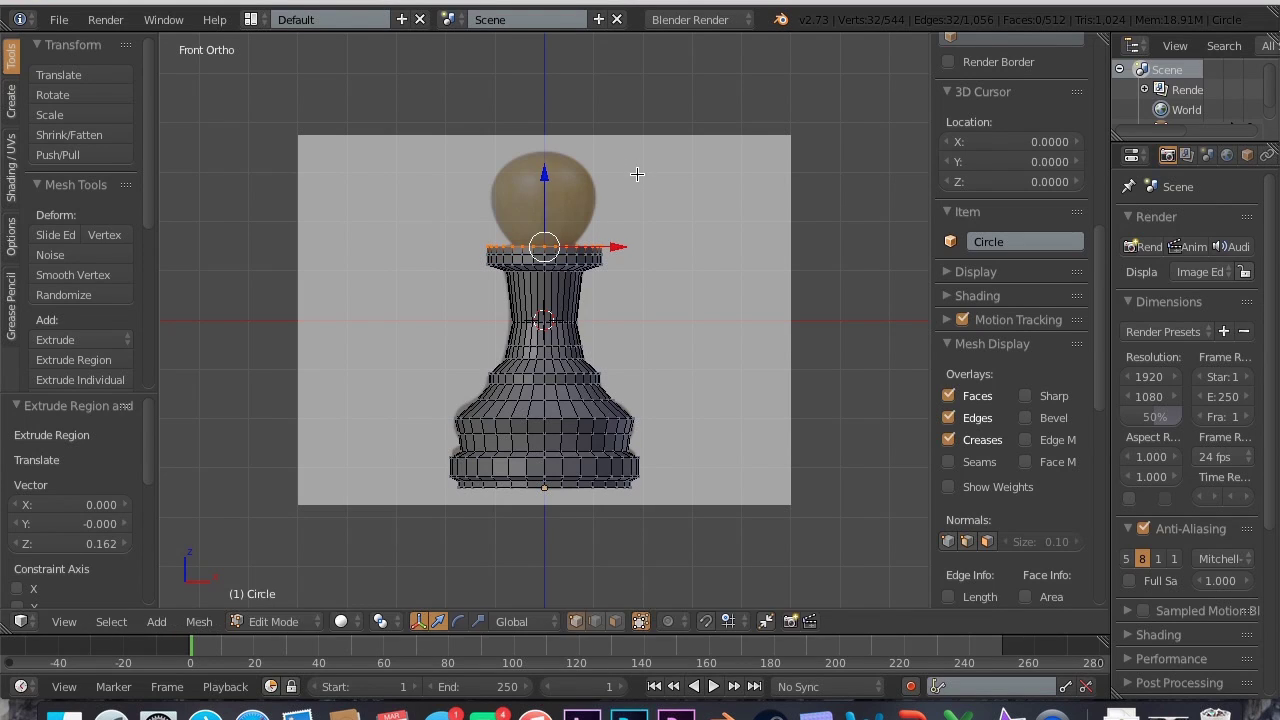
- Scale the collar's top loop evenly inward toward the width of the head's underside
{"action": "key", "text": "s"}
{"action": "key", "text": "z"}
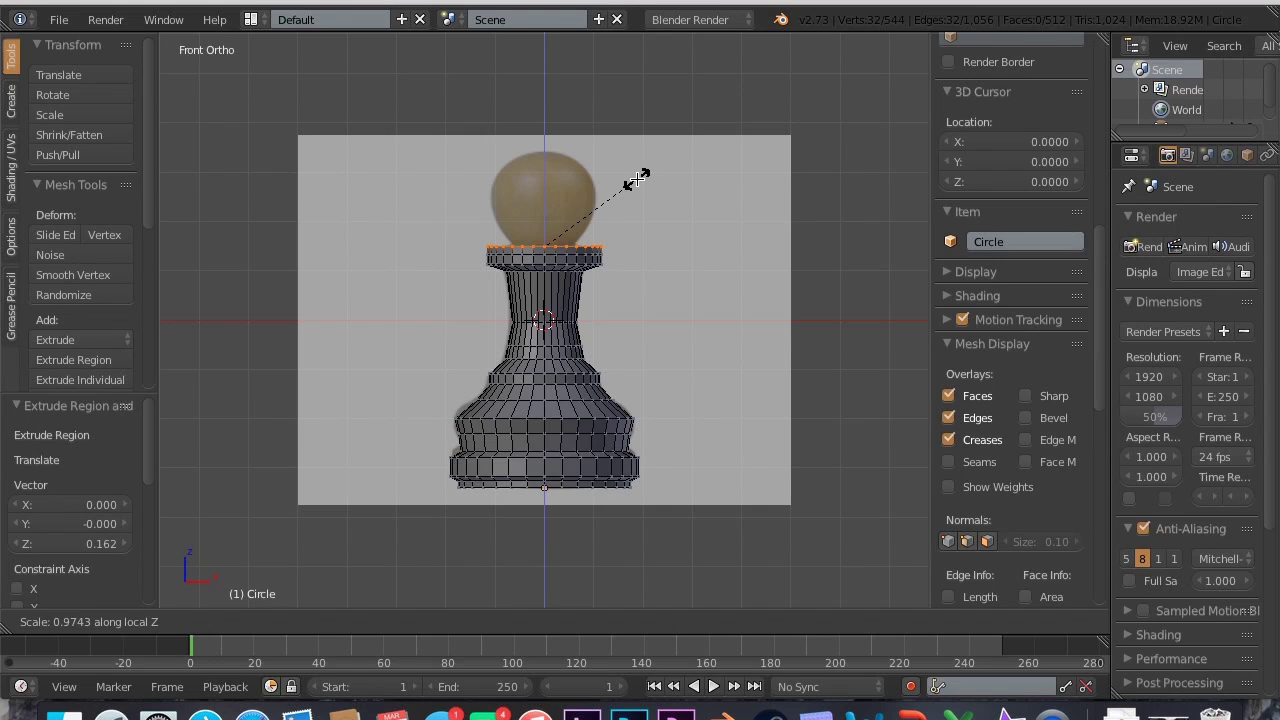
{"action": "key", "text": "Escape"}
{"action": "key", "text": "s"}
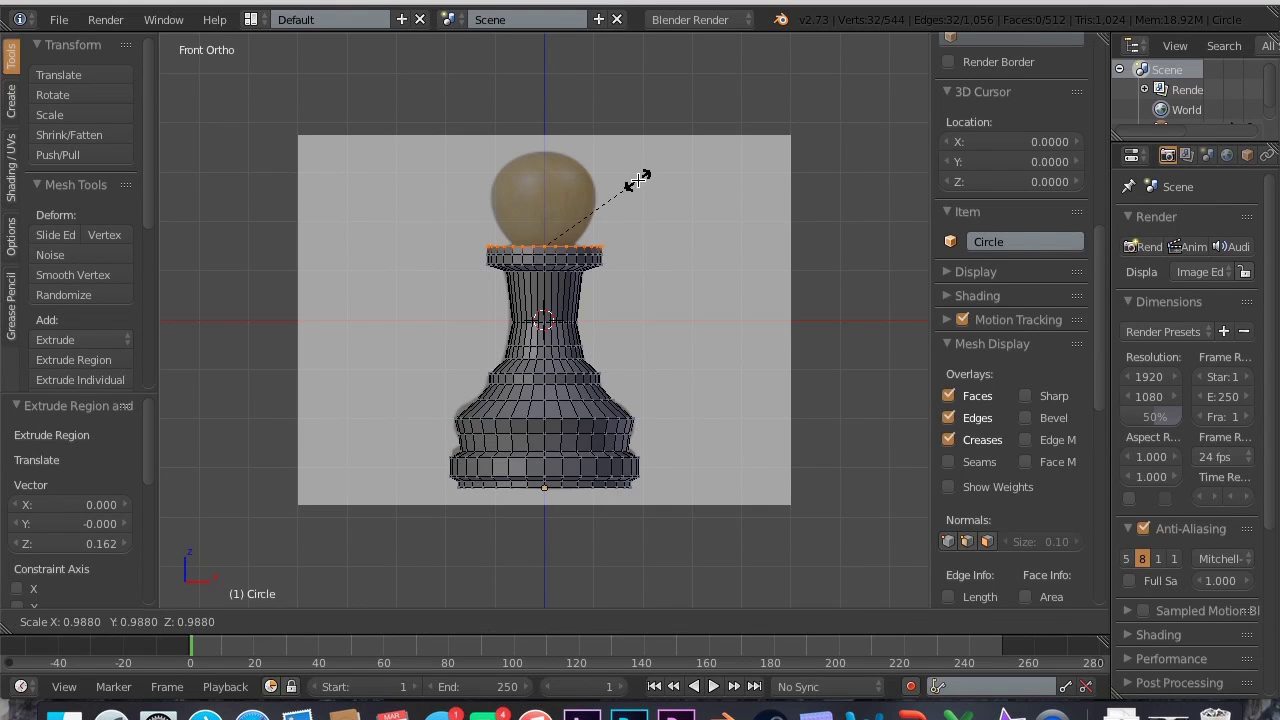
{"action": "left_click", "coordinate": [573, 185]}
- Return to Object Mode and inspect the partly built pawn from an angled view
{"action": "key", "text": "Tab"}
{"action": "middle_click_drag", "start_coordinate": [622, 190], "coordinate": [622, 197]}
{"action": "scroll", "coordinate": [622, 197], "scroll_direction": "down", "scroll_amount": 10}
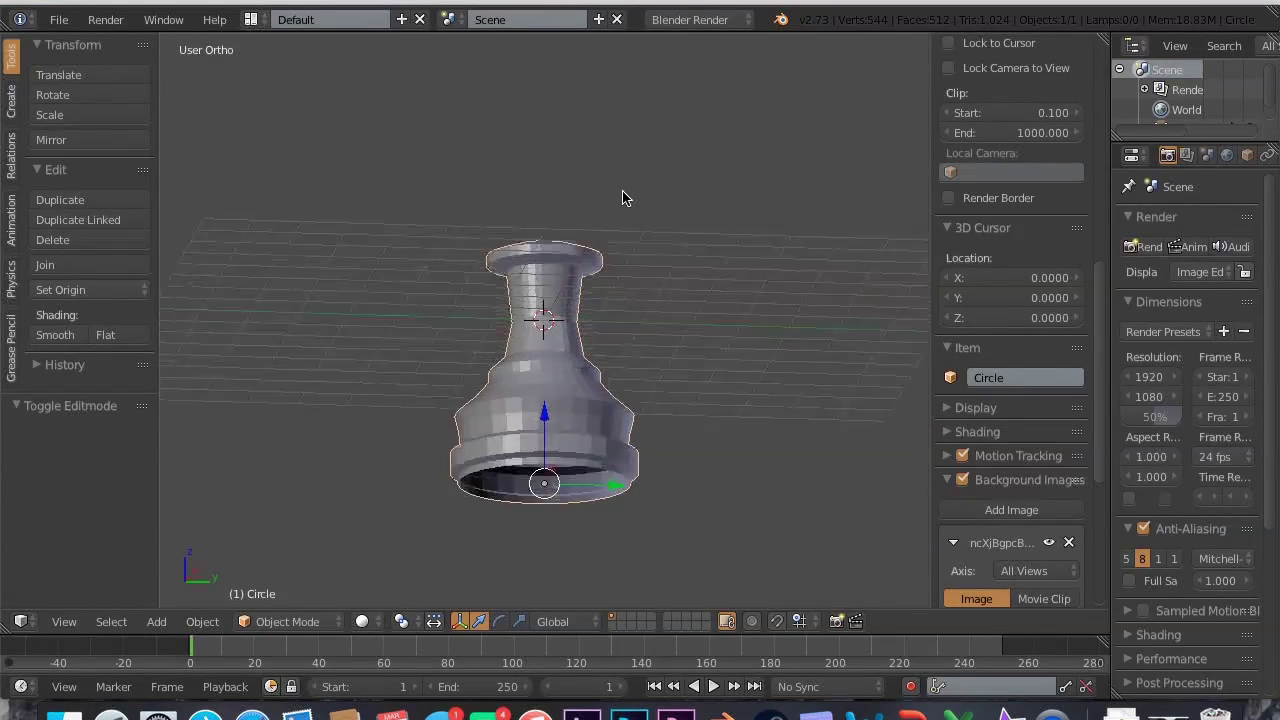
- Try stretching the whole pawn along the global Z axis by about 2.82
{"action": "scroll", "coordinate": [622, 197], "scroll_direction": "down", "scroll_amount": 4}
{"action": "scroll", "coordinate": [622, 168], "scroll_direction": "up", "scroll_amount": 2}
{"action": "scroll", "coordinate": [622, 168], "scroll_direction": "down", "scroll_amount": 6}
{"action": "scroll", "coordinate": [622, 168], "scroll_direction": "down", "scroll_amount": 8}
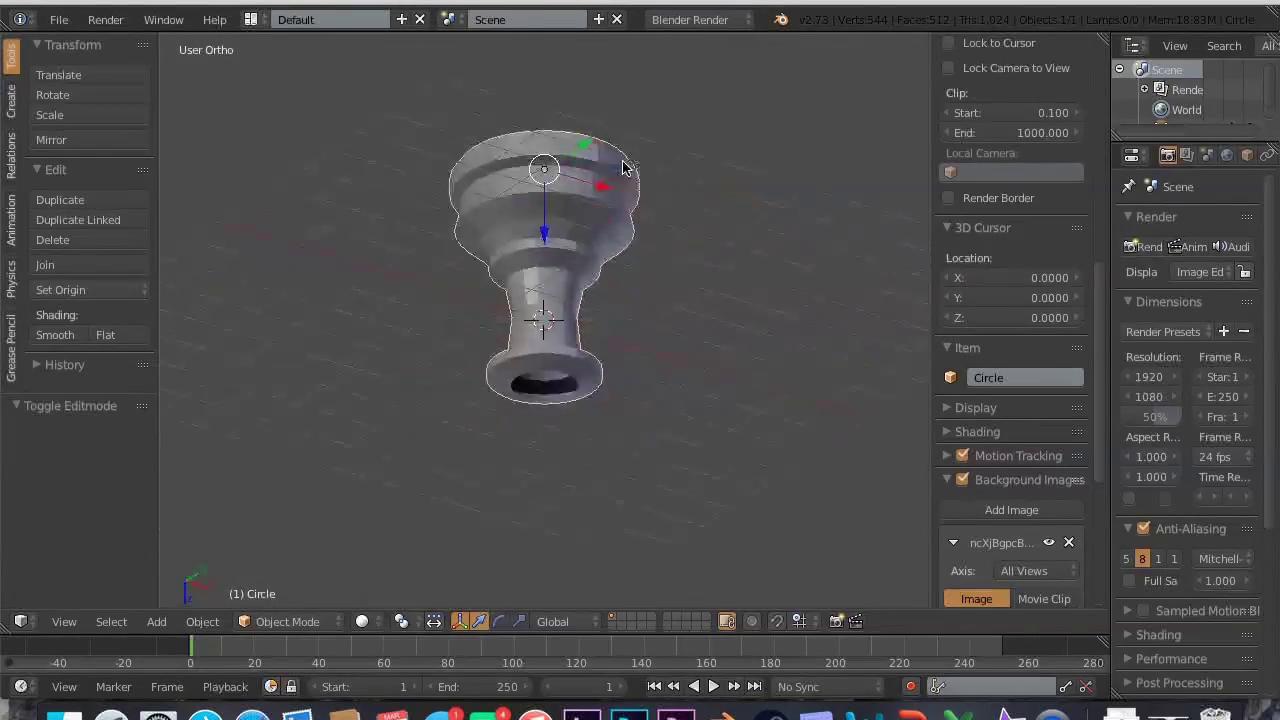
{"action": "scroll", "coordinate": [622, 168], "scroll_direction": "up", "scroll_amount": 6}
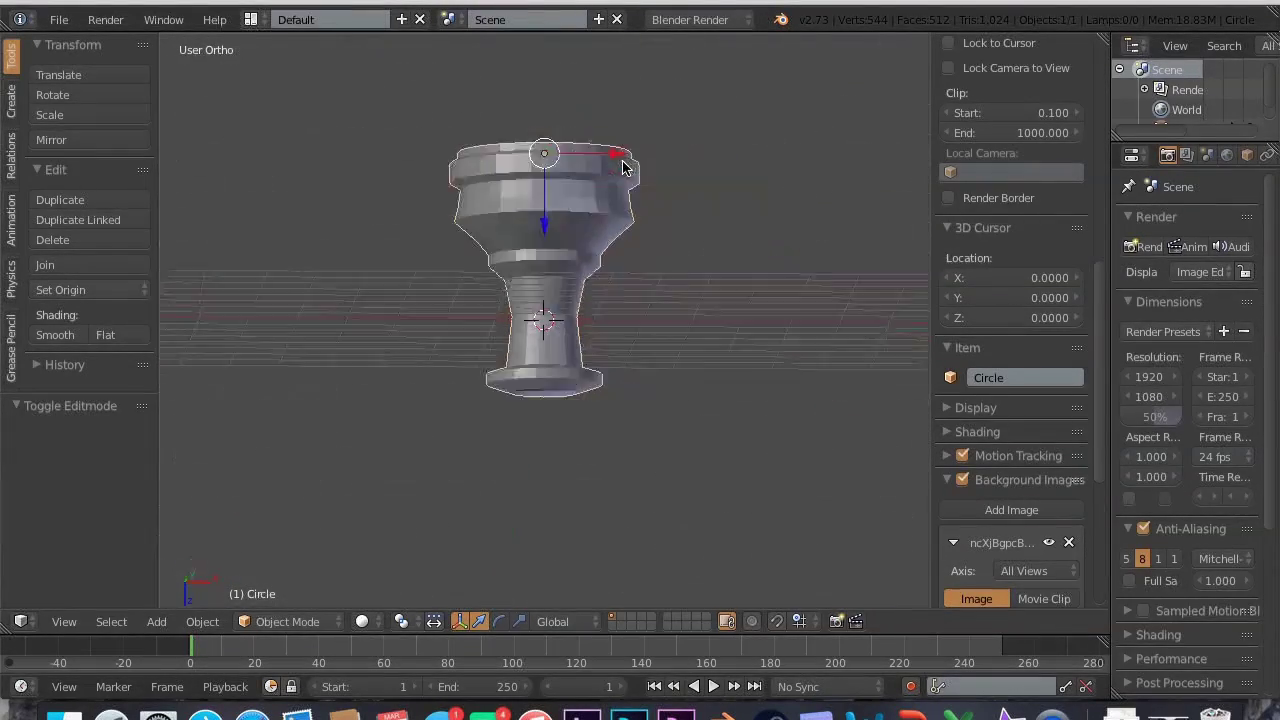
{"action": "key", "text": "s"}
{"action": "key", "text": "z"}
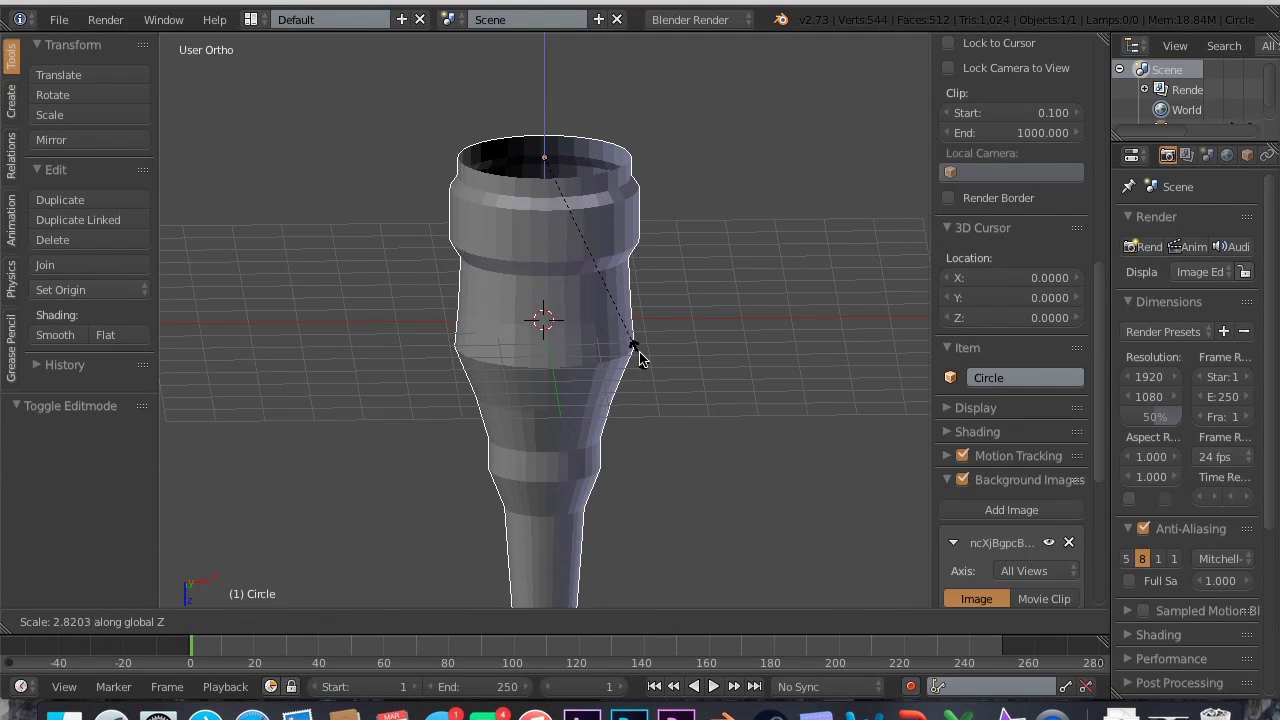
{"action": "left_click", "coordinate": [638, 362]}
- Inspect the stretched pawn, undo the Z scaling and return to the front view
{"action": "scroll", "coordinate": [640, 365], "scroll_direction": "down", "scroll_amount": 2}
{"action": "scroll", "coordinate": [640, 365], "scroll_direction": "down", "scroll_amount": 3}
{"action": "scroll", "coordinate": [640, 364], "scroll_direction": "down", "scroll_amount": 8}
{"action": "scroll", "coordinate": [640, 364], "scroll_direction": "down", "scroll_amount": 8}
{"action": "scroll", "coordinate": [640, 364], "scroll_direction": "up", "scroll_amount": 5}
{"action": "scroll", "coordinate": [640, 364], "scroll_direction": "down", "scroll_amount": 5}
{"action": "key", "text": "ctrl+z"}
{"action": "scroll", "coordinate": [640, 364], "scroll_direction": "up", "scroll_amount": 5}
{"action": "scroll", "coordinate": [640, 364], "scroll_direction": "up", "scroll_amount": 6}
{"action": "key", "text": "KP_1"}
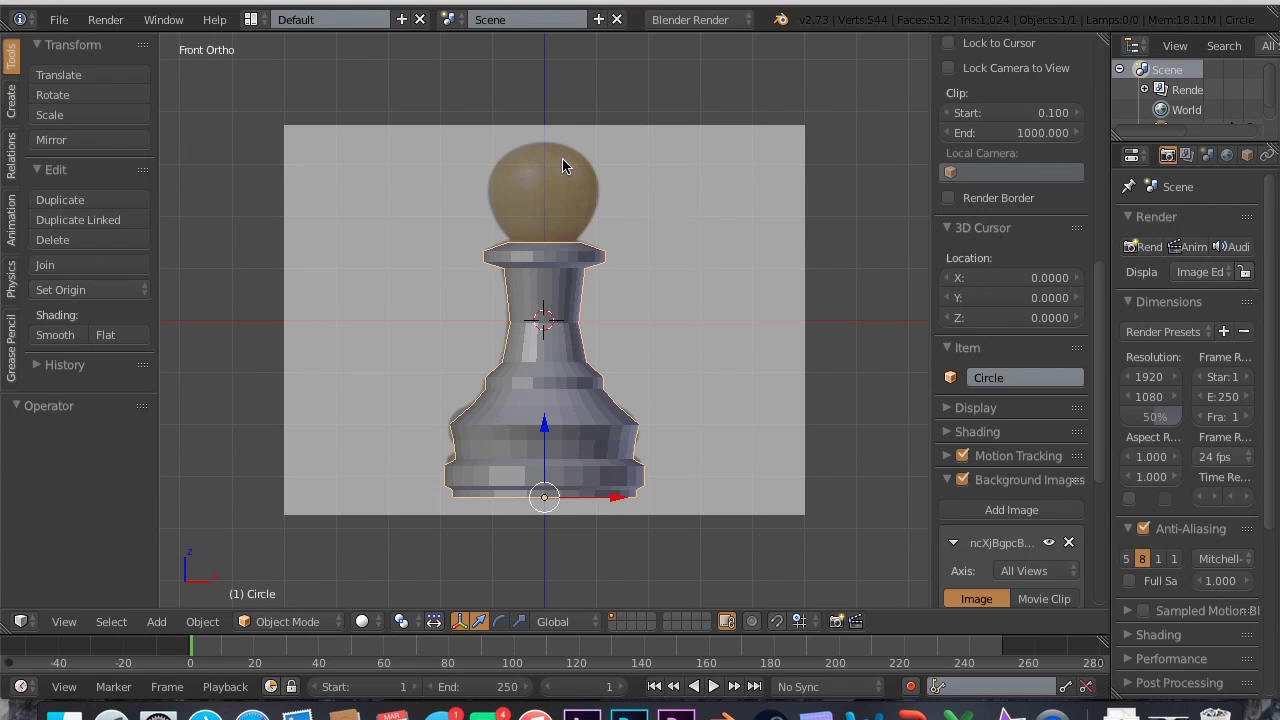
- Select the inner edge loop at the top of the collar in Edit Mode and fill its opening with a face
{"action": "scroll", "coordinate": [725, 382], "scroll_direction": "up", "scroll_amount": 10}
{"action": "scroll", "coordinate": [725, 389], "scroll_direction": "down", "scroll_amount": 6}
{"action": "key", "text": "Tab"}
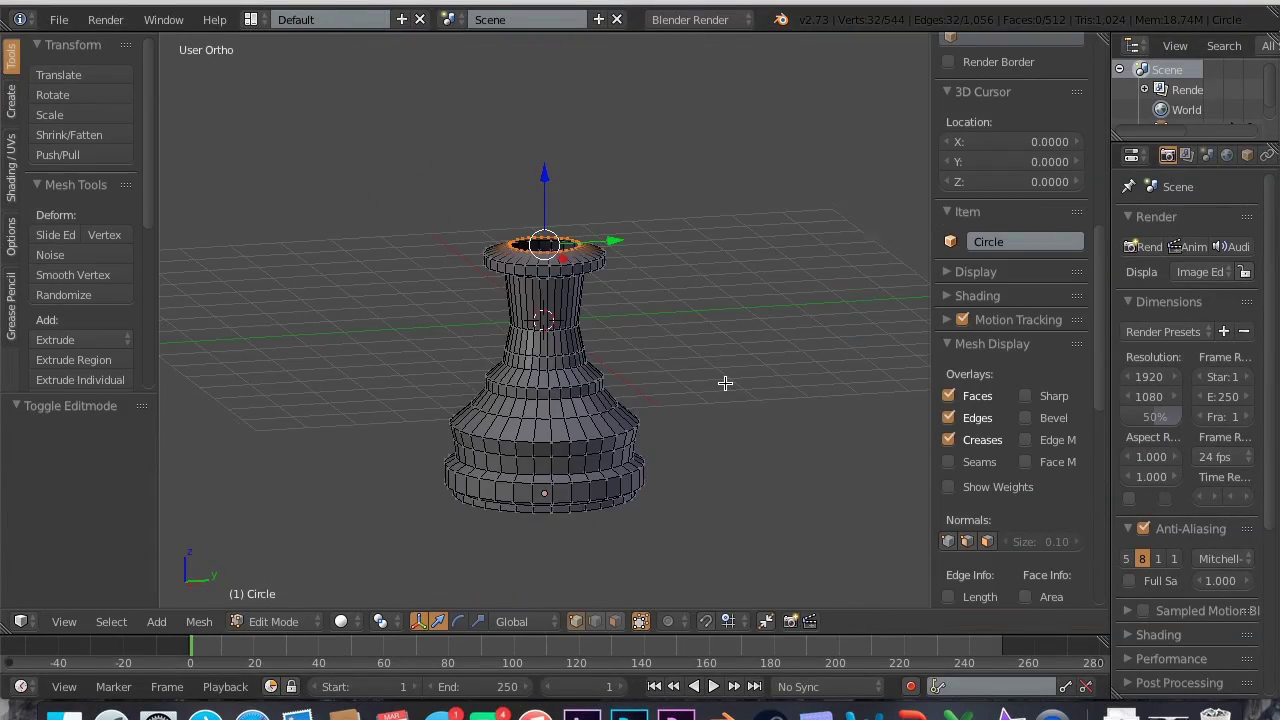
{"action": "scroll", "coordinate": [725, 385], "scroll_direction": "up", "scroll_amount": 6}
{"action": "key", "text": "a"}
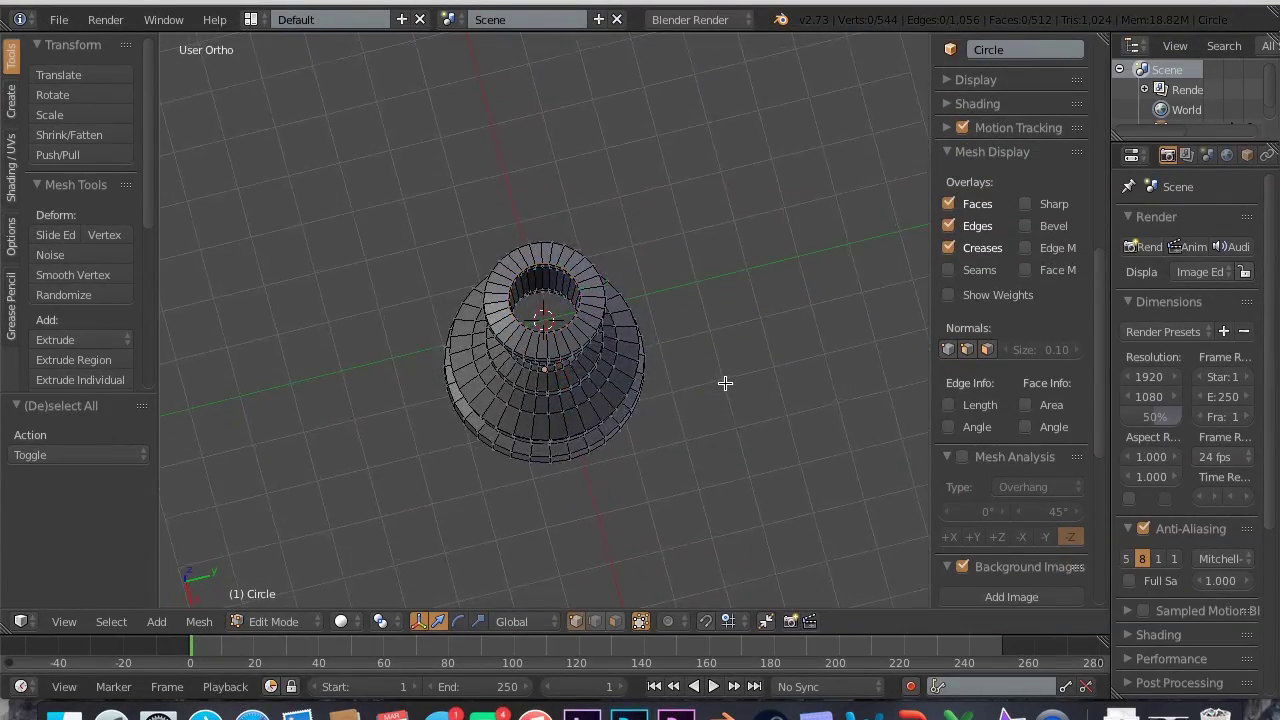
{"action": "scroll", "coordinate": [725, 382], "scroll_direction": "up", "scroll_amount": 6}
{"action": "scroll", "coordinate": [725, 383], "scroll_direction": "down", "scroll_amount": 5}
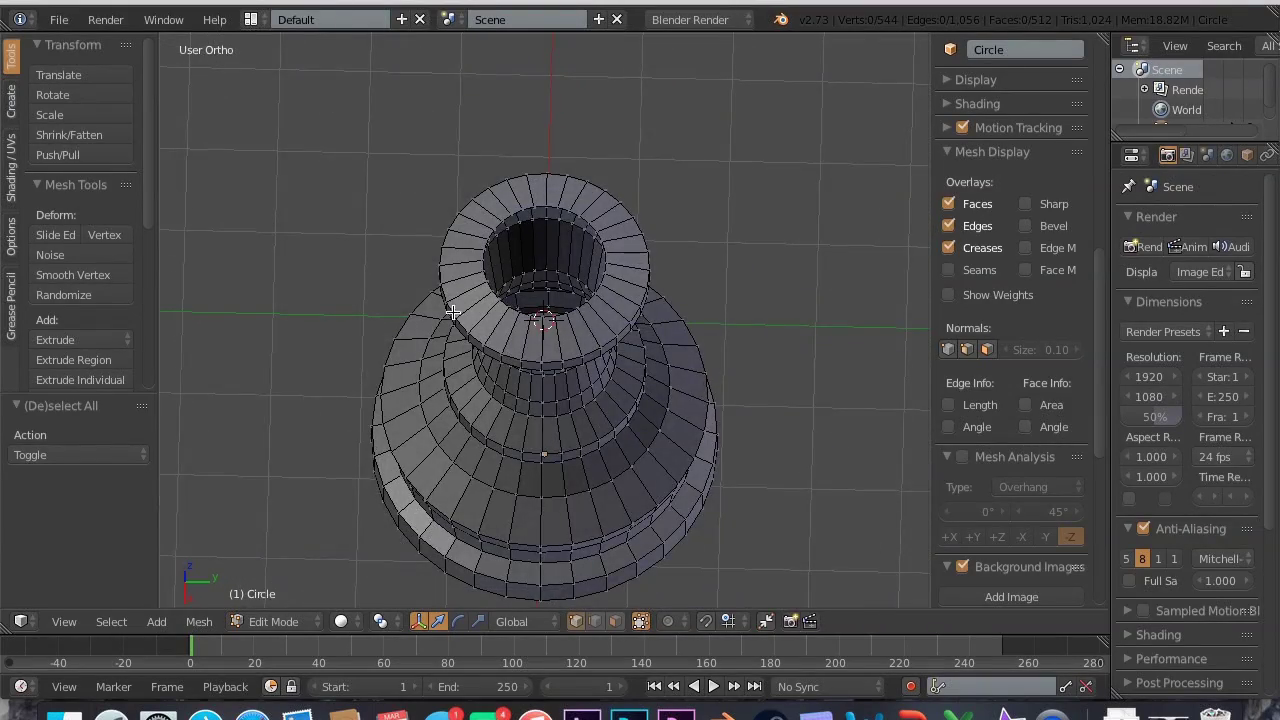
{"action": "scroll", "coordinate": [604, 322], "scroll_direction": "up", "scroll_amount": 6}
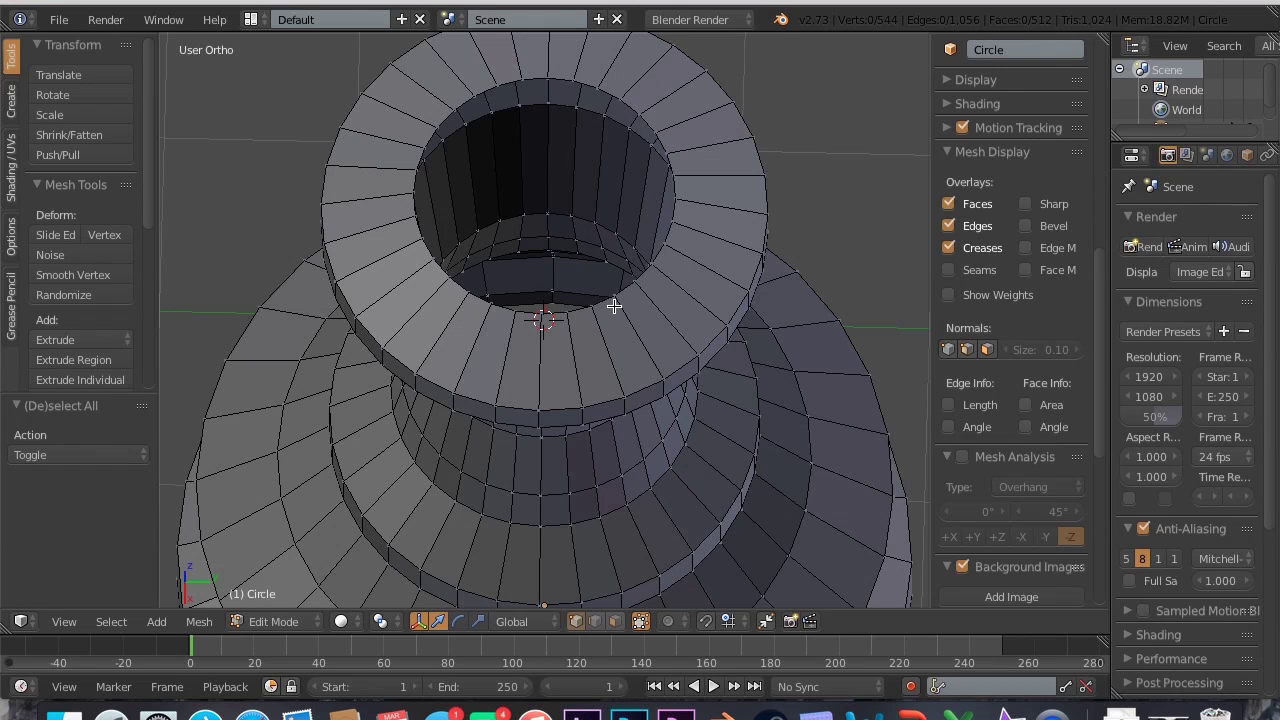
{"action": "right_click", "coordinate": [618, 293], "text": "alt"}
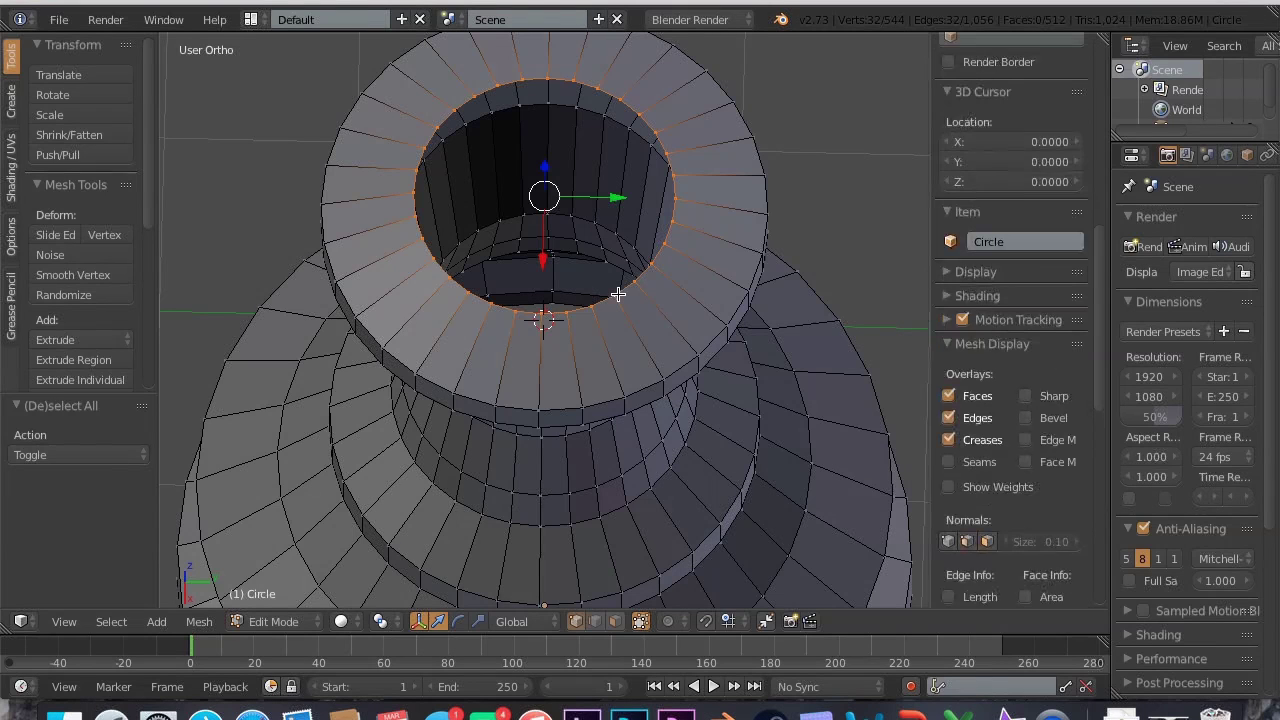
{"action": "key", "text": "f"}
{"action": "scroll", "coordinate": [618, 293], "scroll_direction": "down", "scroll_amount": 3}
{"action": "scroll", "coordinate": [618, 295], "scroll_direction": "down", "scroll_amount": 2}
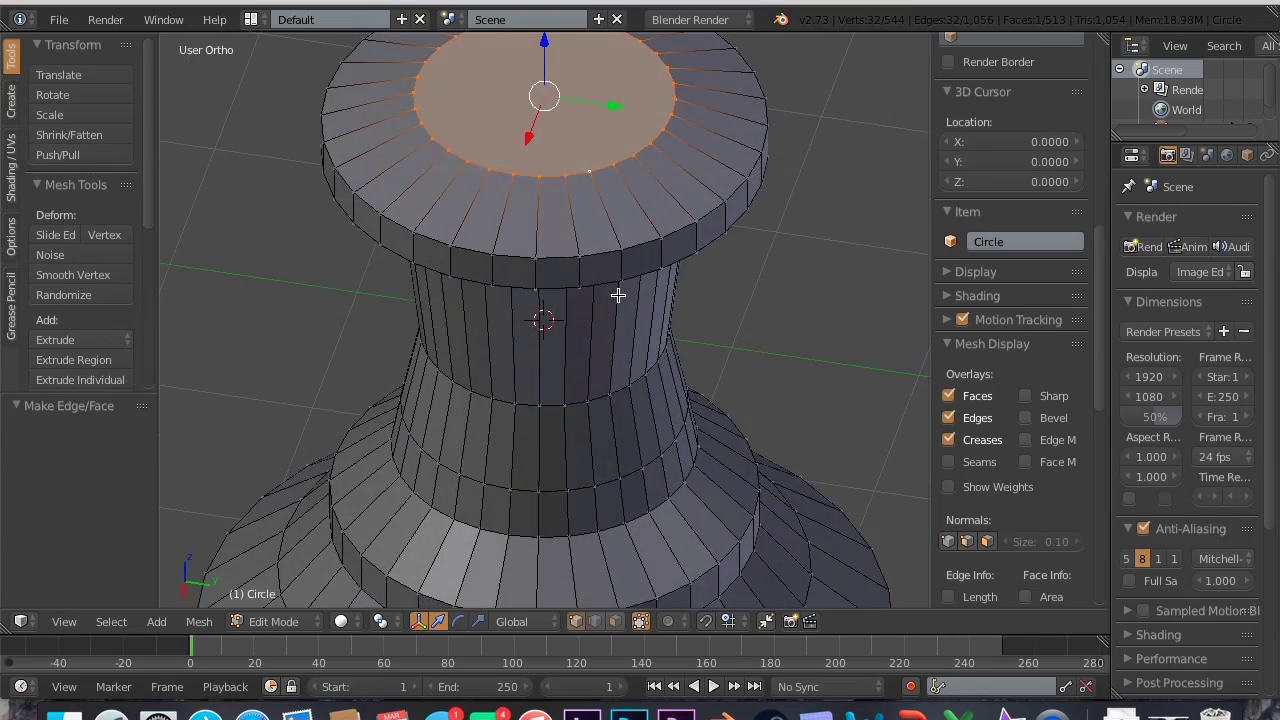
{"action": "scroll", "coordinate": [618, 295], "scroll_direction": "down", "scroll_amount": 2}
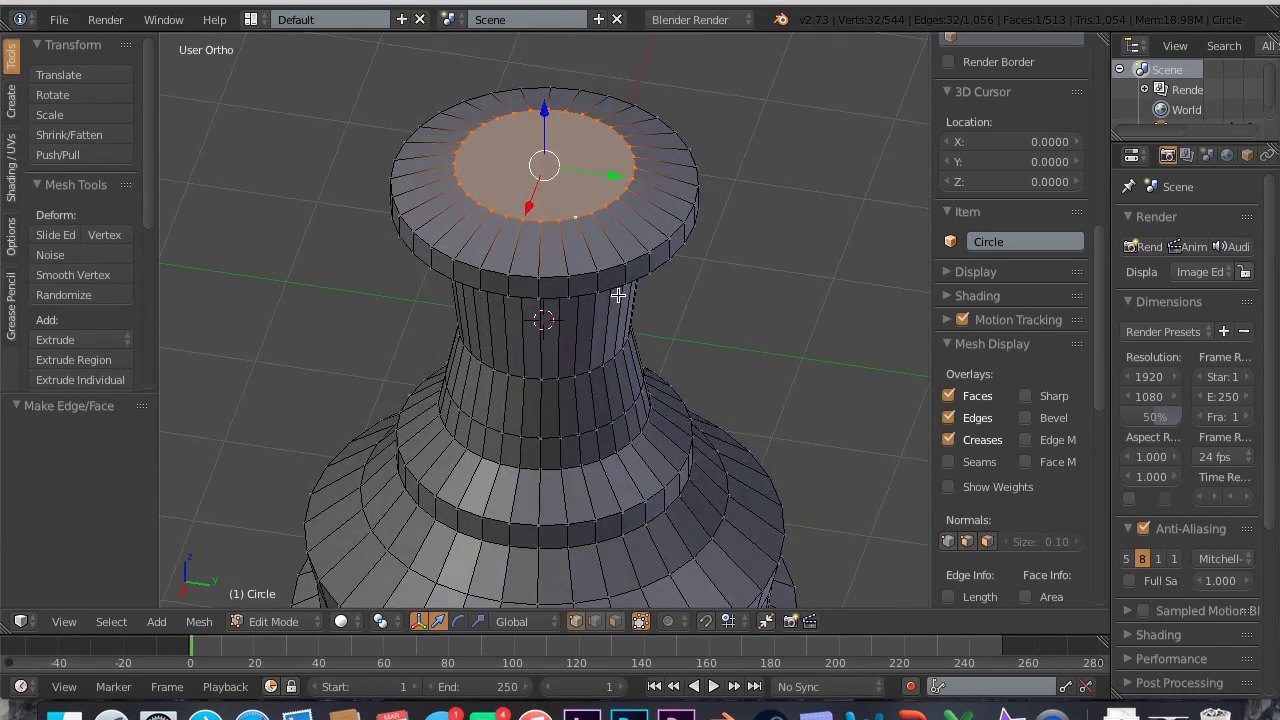
- Fill the open edge loop under the pawn's base with a face and return to Object Mode
{"action": "scroll", "coordinate": [618, 295], "scroll_direction": "down", "scroll_amount": 10}
{"action": "right_click", "coordinate": [588, 329], "text": "alt"}
{"action": "right_click", "coordinate": [706, 380], "text": "alt"}
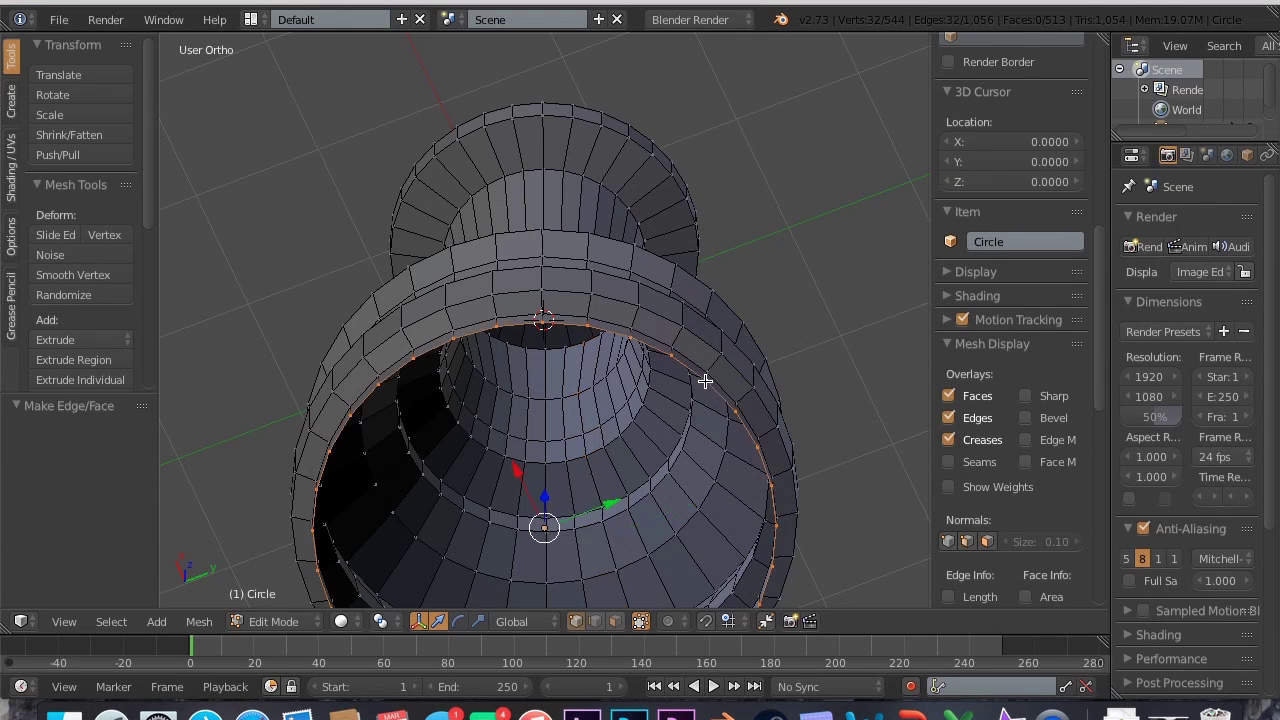
{"action": "key", "text": "f"}
{"action": "scroll", "coordinate": [590, 380], "scroll_direction": "up", "scroll_amount": 5}
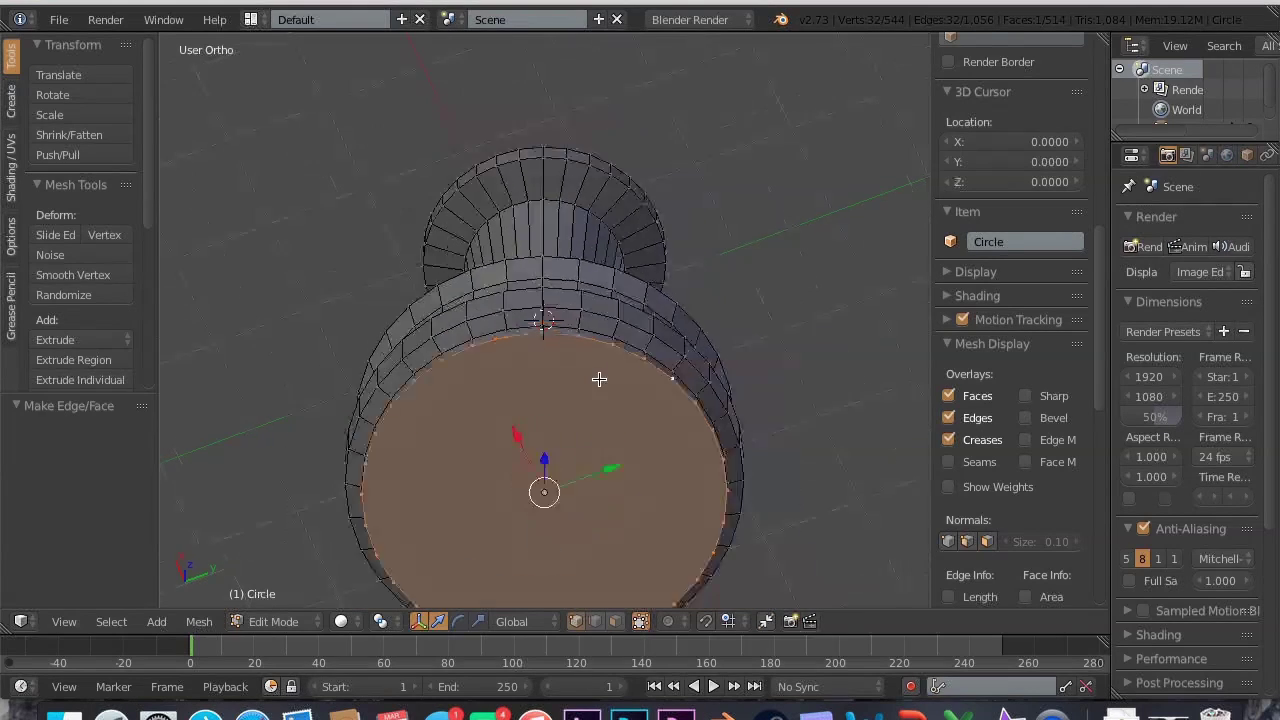
{"action": "scroll", "coordinate": [598, 378], "scroll_direction": "up", "scroll_amount": 4}
{"action": "key", "text": "Tab"}
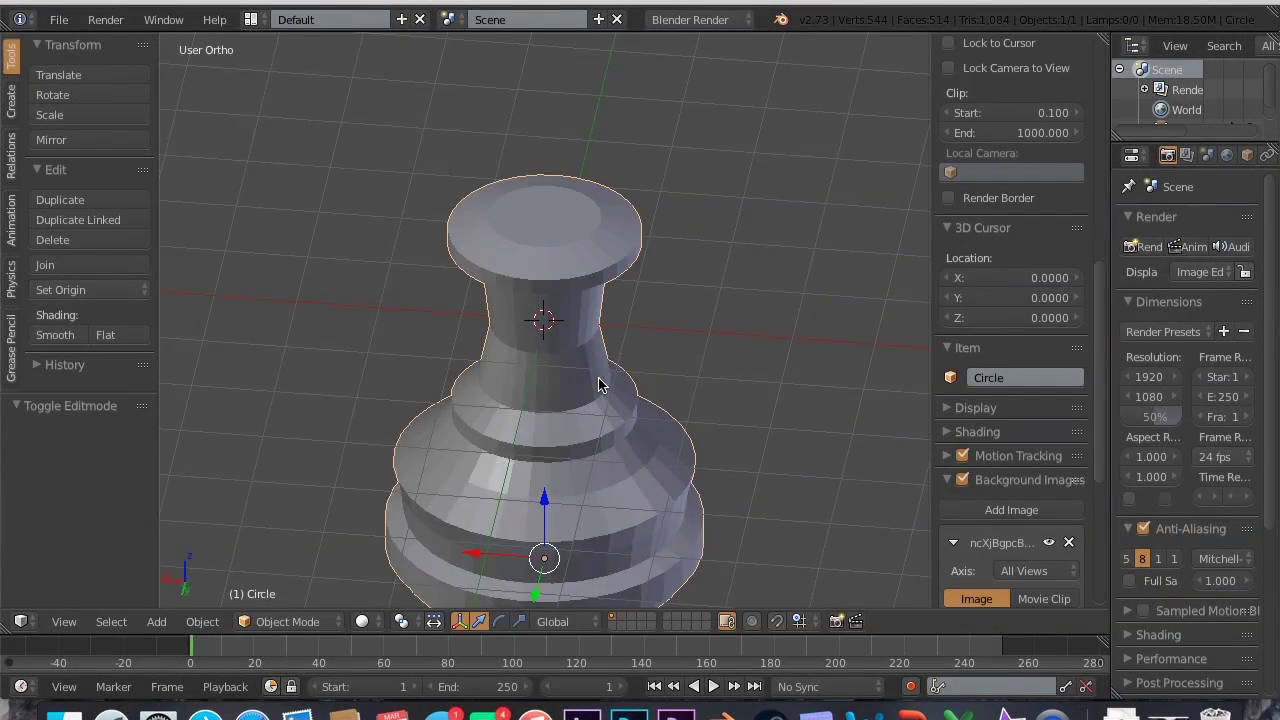
{"action": "scroll", "coordinate": [590, 423], "scroll_direction": "down", "scroll_amount": 4}
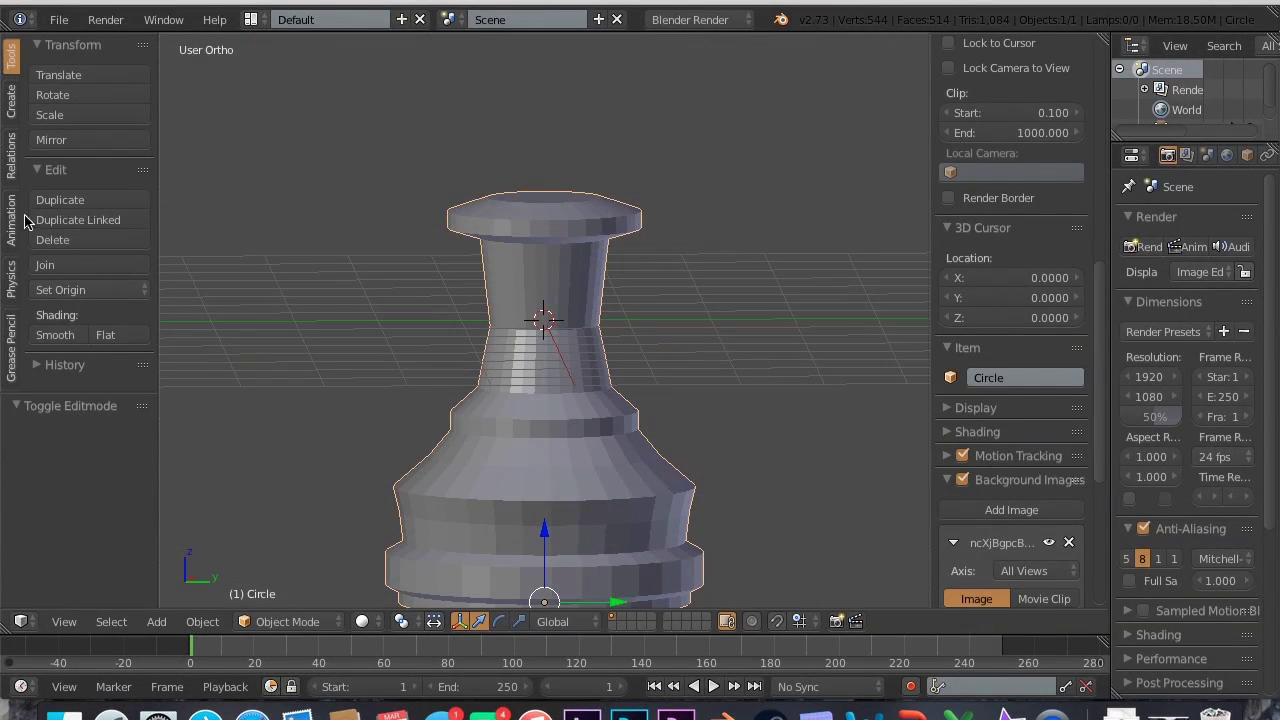
- Recalculate the normals of the pawn's entire mesh in Edit Mode, returning to Object Mode when done
{"action": "key", "text": "Tab"}
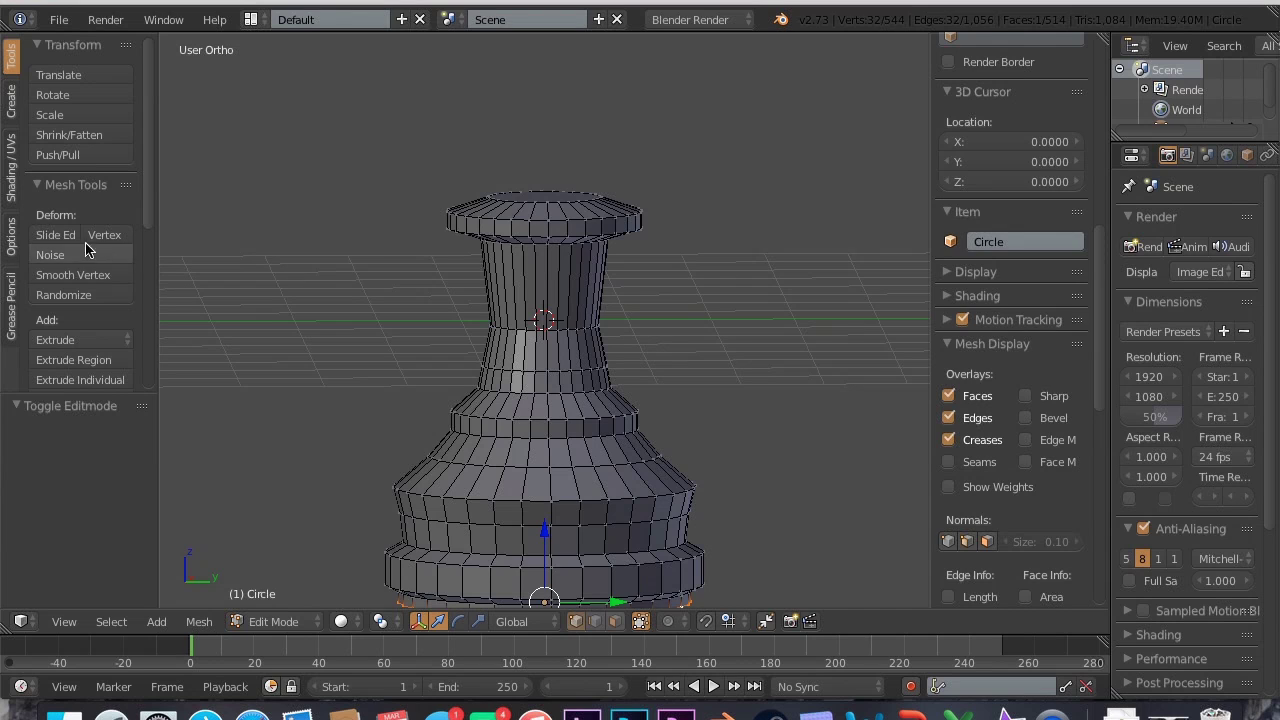
{"action": "key", "text": "a"}
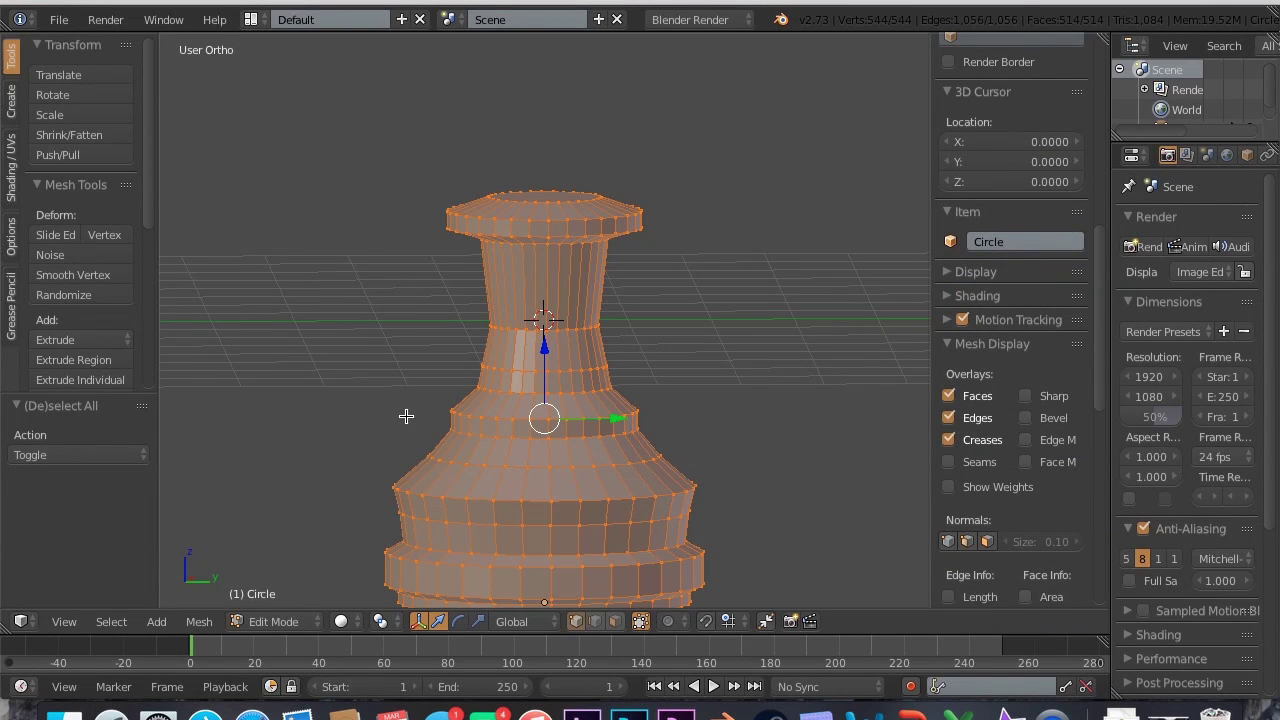
{"action": "left_click", "coordinate": [8, 162]}
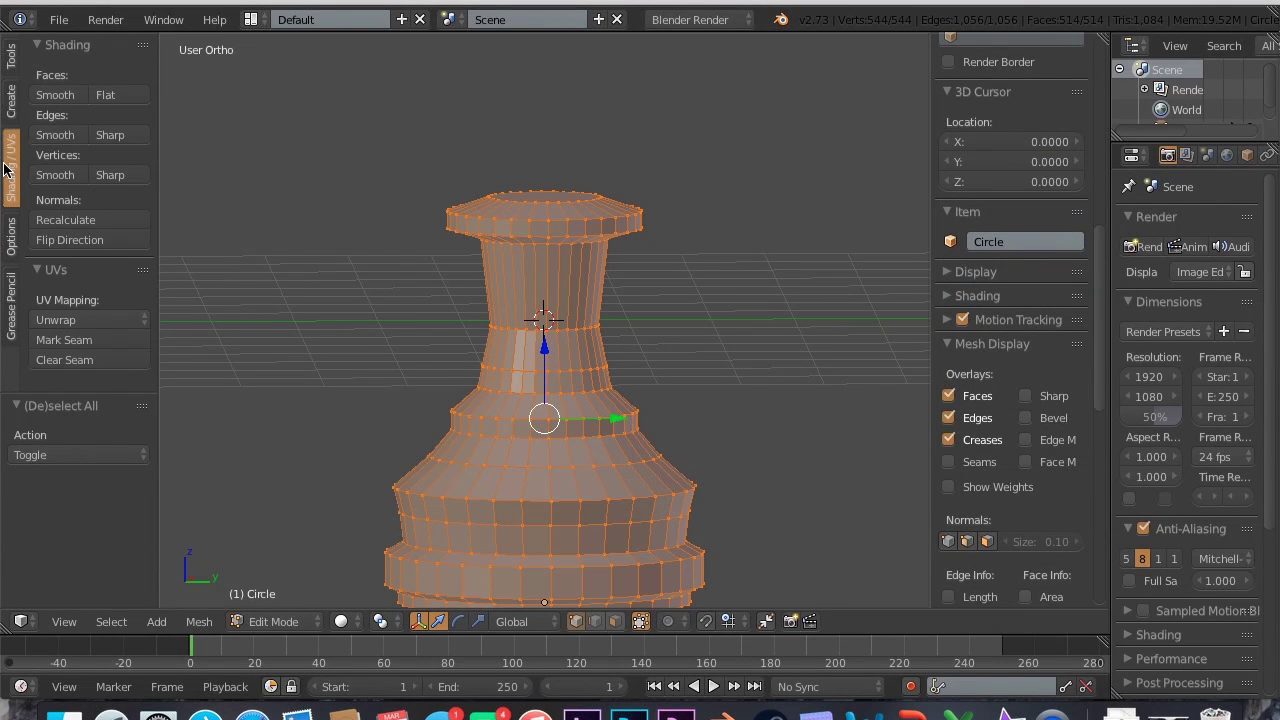
{"action": "left_click", "coordinate": [65, 220]}
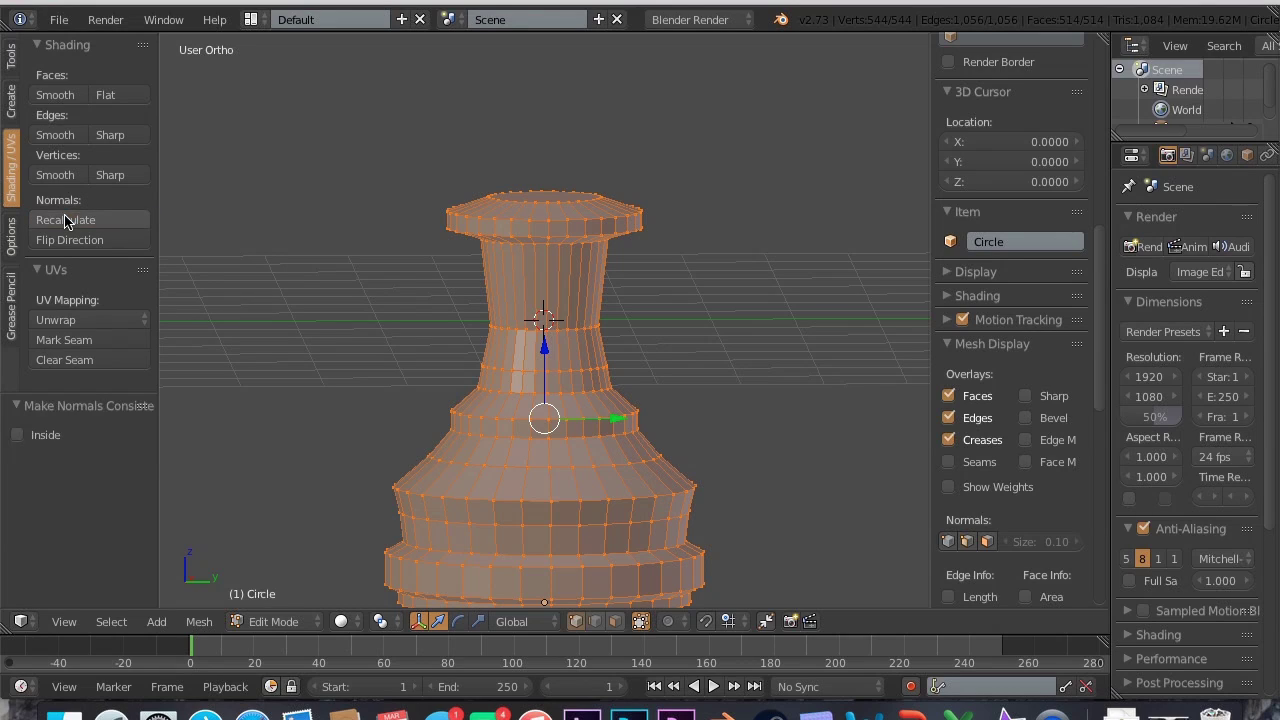
{"action": "key", "text": "Tab"}
- Check the closed pawn body from above and below, and against the reference picture in front view
{"action": "scroll", "coordinate": [645, 330], "scroll_direction": "up", "scroll_amount": 10}
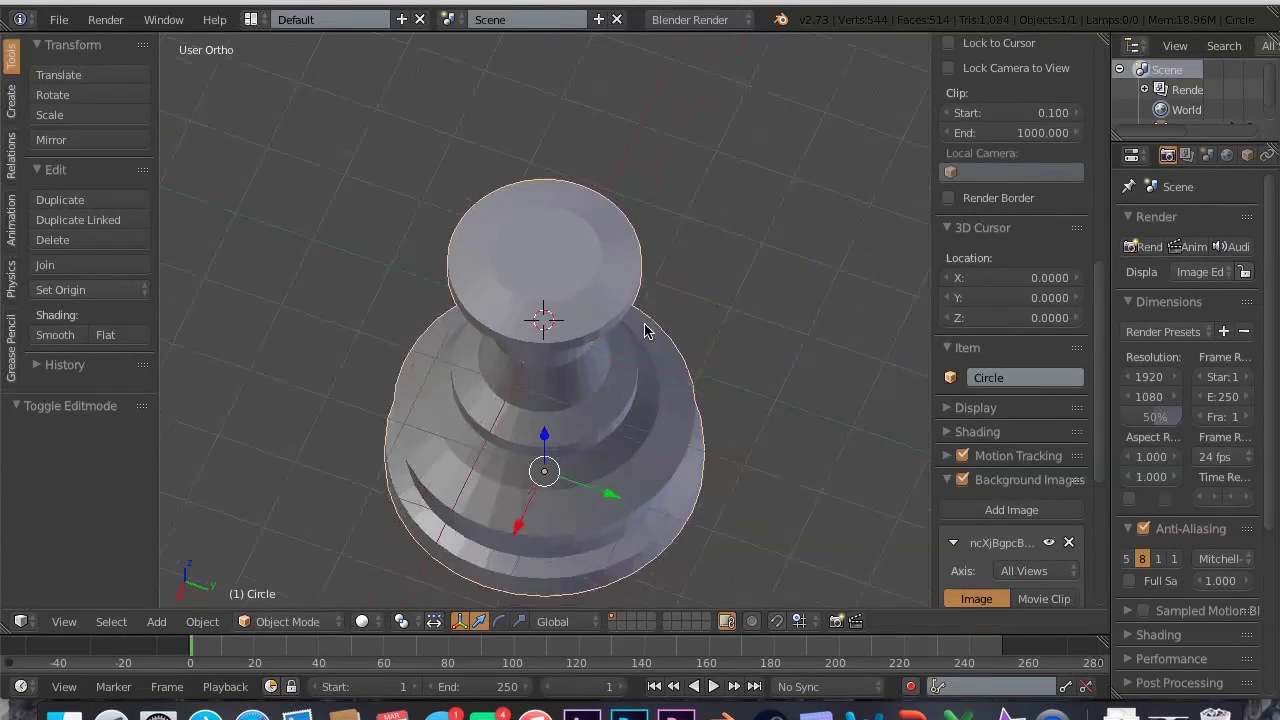
{"action": "scroll", "coordinate": [645, 330], "scroll_direction": "down", "scroll_amount": 15}
{"action": "scroll", "coordinate": [645, 326], "scroll_direction": "down", "scroll_amount": 8}
{"action": "scroll", "coordinate": [645, 326], "scroll_direction": "up", "scroll_amount": 15}
{"action": "key", "text": "KP_1"}
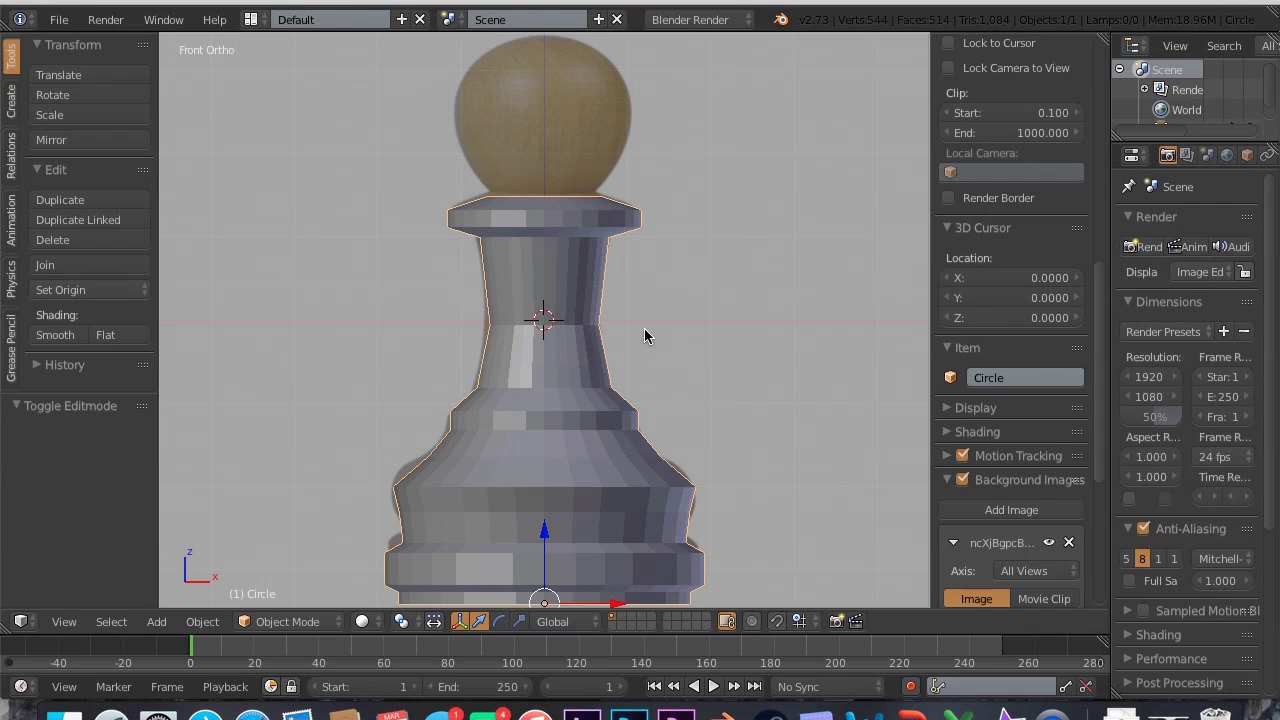
{"action": "scroll", "coordinate": [644, 328], "scroll_direction": "down", "scroll_amount": 1}
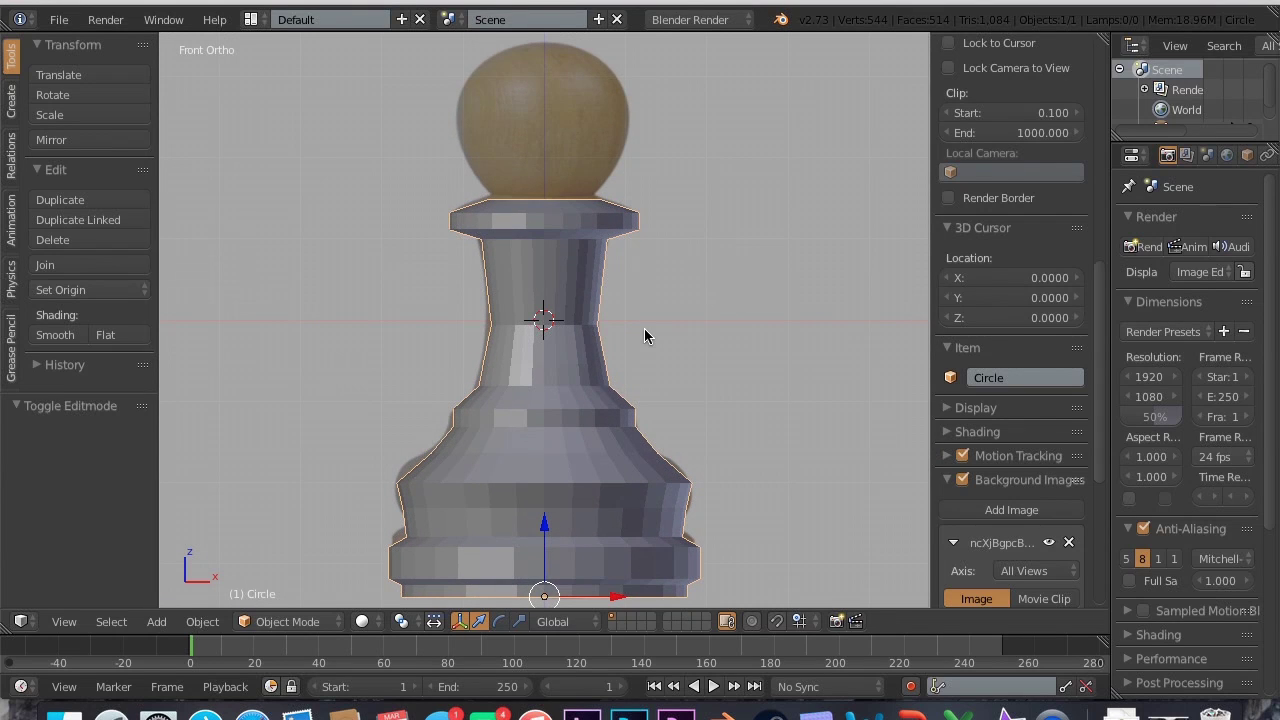
{"action": "scroll", "coordinate": [644, 328], "scroll_direction": "up", "scroll_amount": 10}
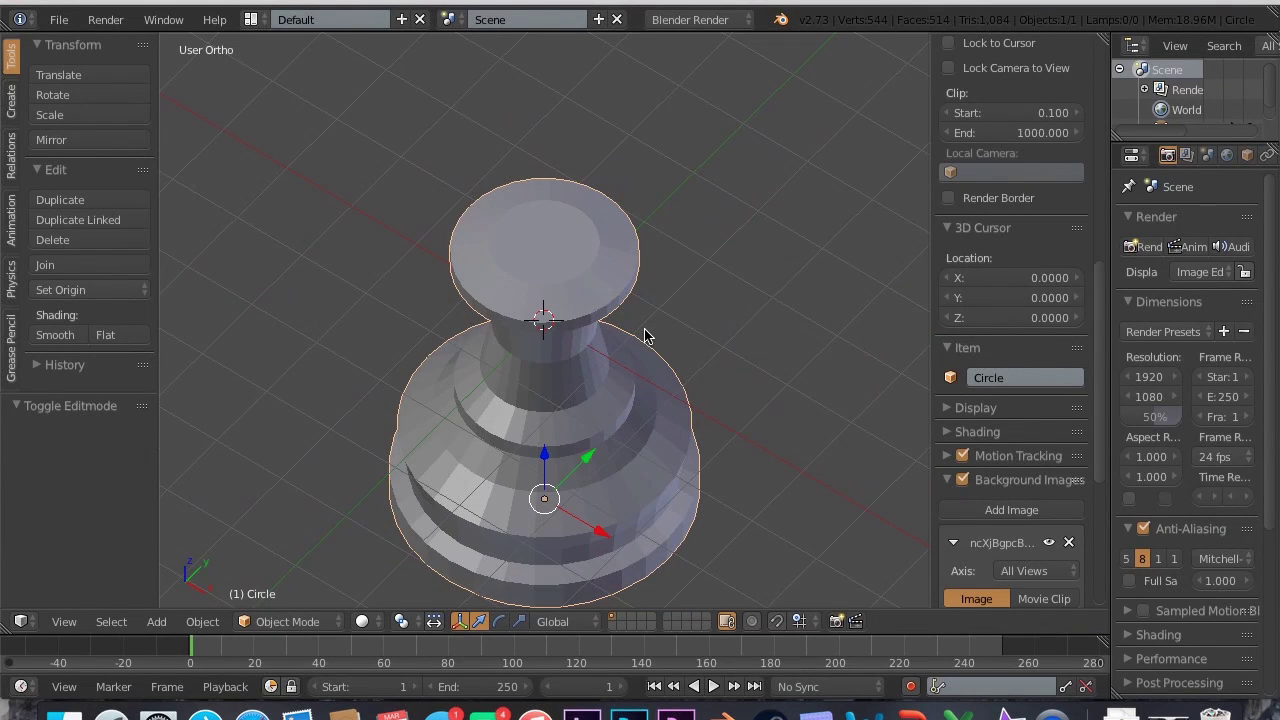
- Try adding a UV sphere for the head and raising it along Z, then delete it and reselect the pawn body
{"action": "key", "text": "shift+a"}
{"action": "mouse_move", "coordinate": [649, 331]}
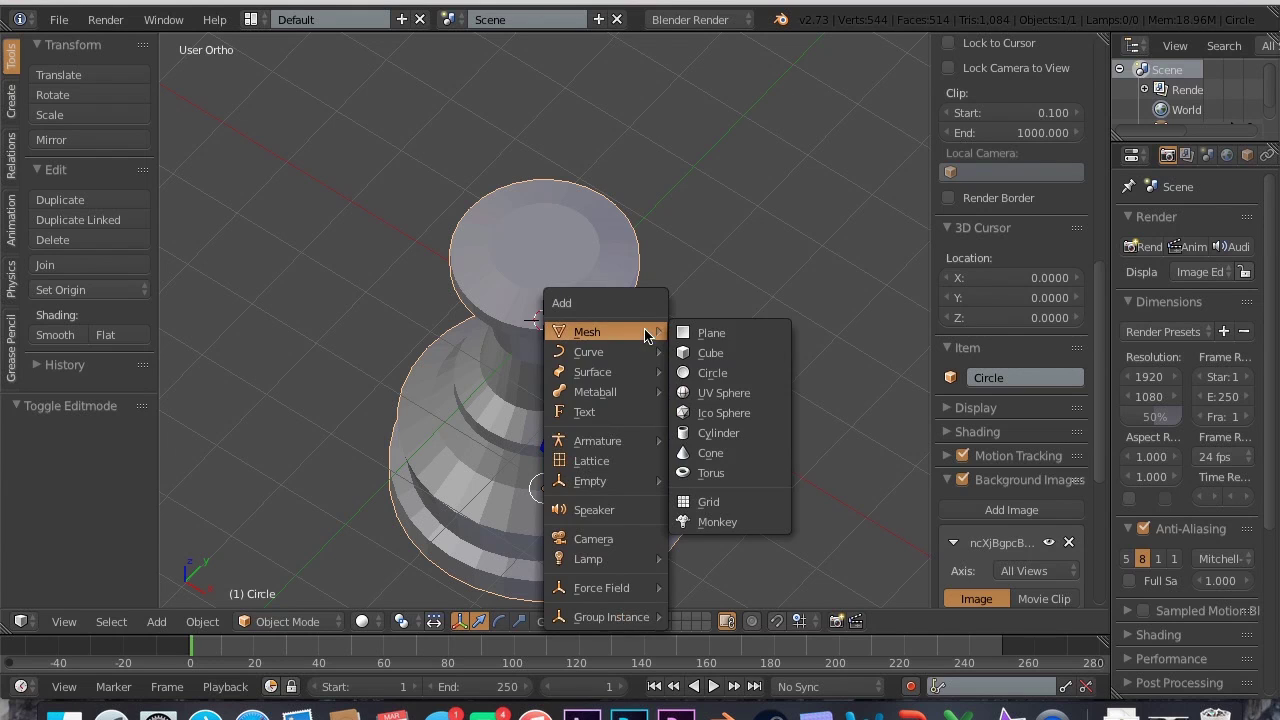
{"action": "left_click", "coordinate": [710, 393]}
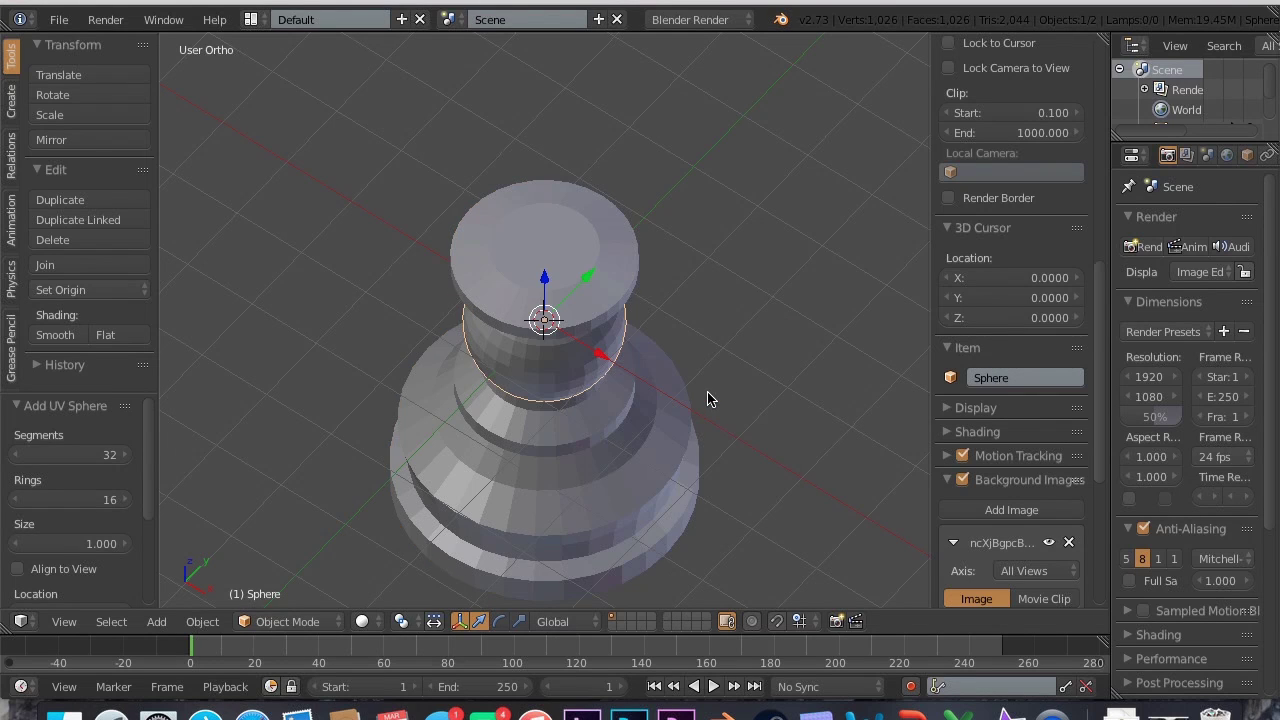
{"action": "scroll", "coordinate": [707, 399], "scroll_direction": "down", "scroll_amount": 5}
{"action": "scroll", "coordinate": [707, 399], "scroll_direction": "down", "scroll_amount": 5}
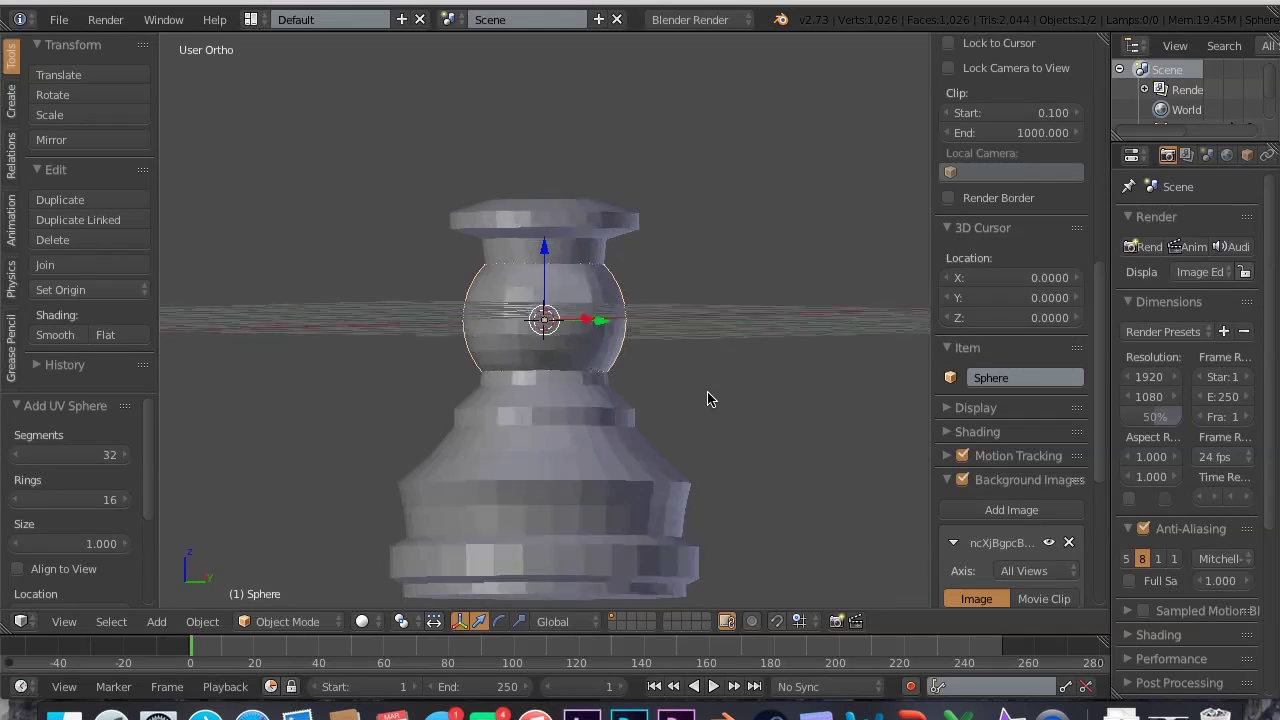
{"action": "left_click_drag", "start_coordinate": [543, 250], "coordinate": [577, 58]}
{"action": "key", "text": "x"}
{"action": "left_click", "coordinate": [575, 61]}
{"action": "right_click", "coordinate": [600, 252]}
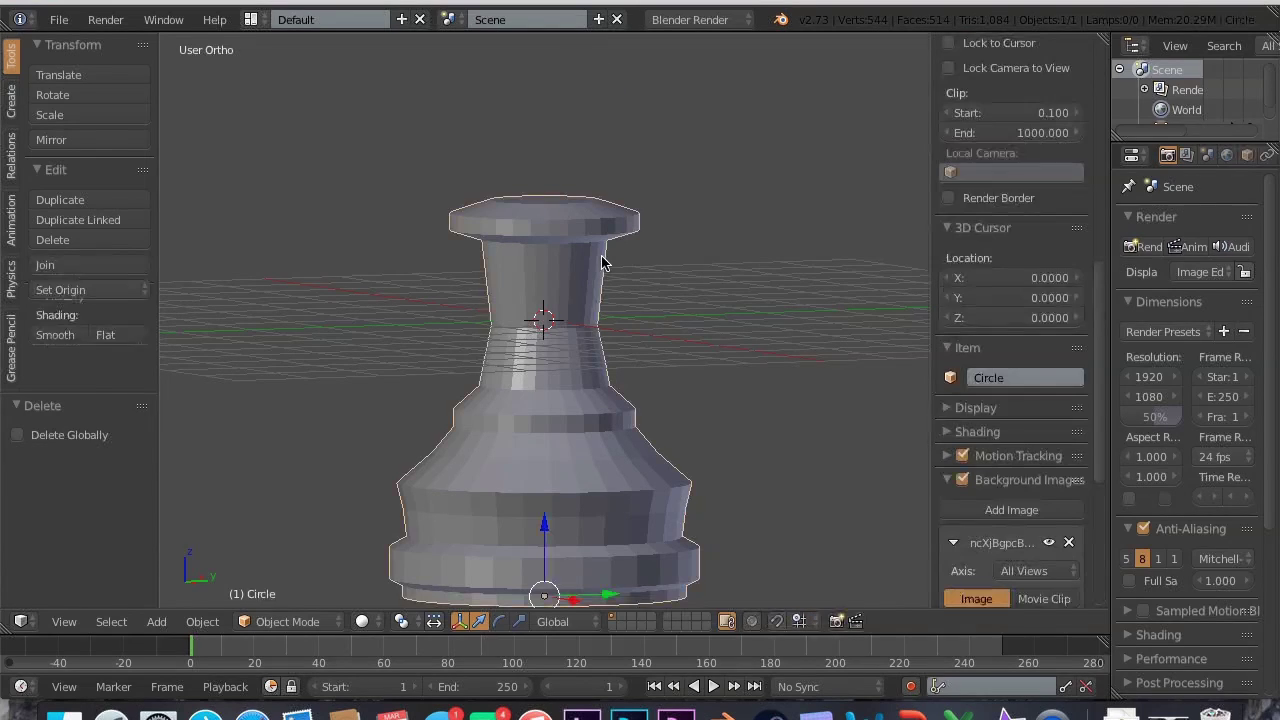
- Open the pawn body in Edit Mode in front view and deselect all of its geometry
{"action": "scroll", "coordinate": [601, 263], "scroll_direction": "left", "scroll_amount": 5}
{"action": "scroll", "coordinate": [601, 263], "scroll_direction": "up", "scroll_amount": 10}
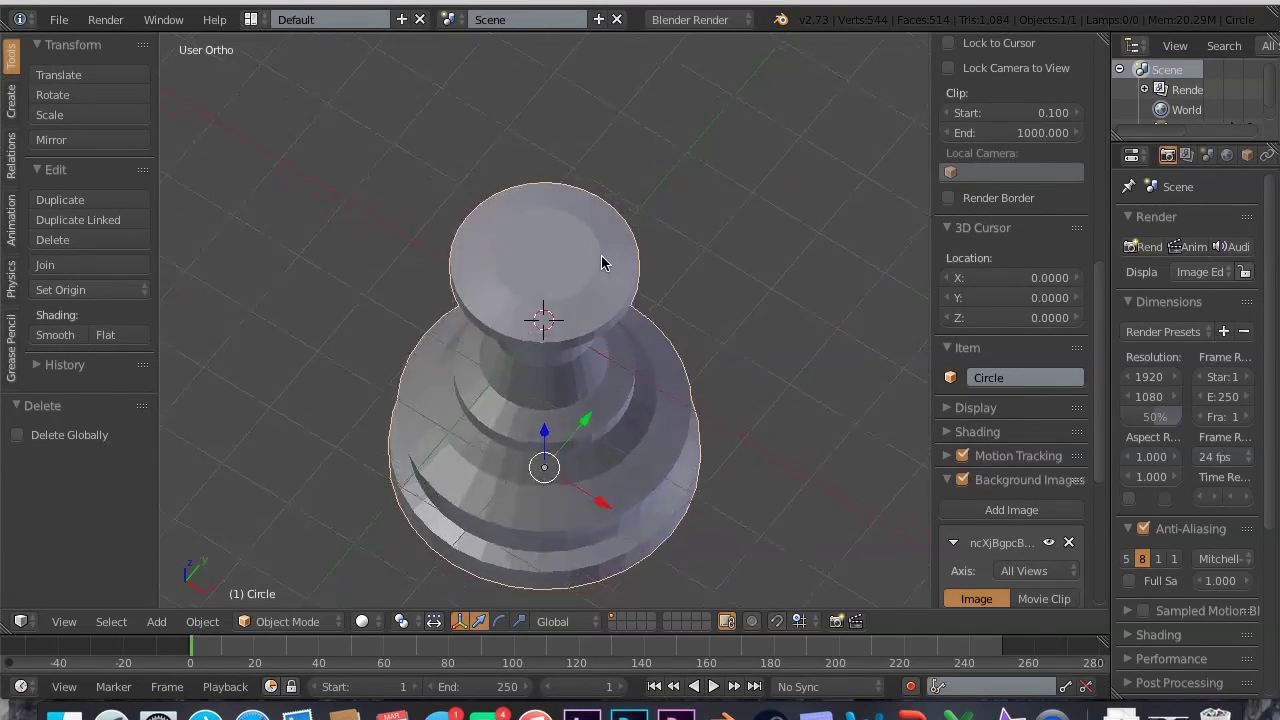
{"action": "scroll", "coordinate": [601, 263], "scroll_direction": "down", "scroll_amount": 5}
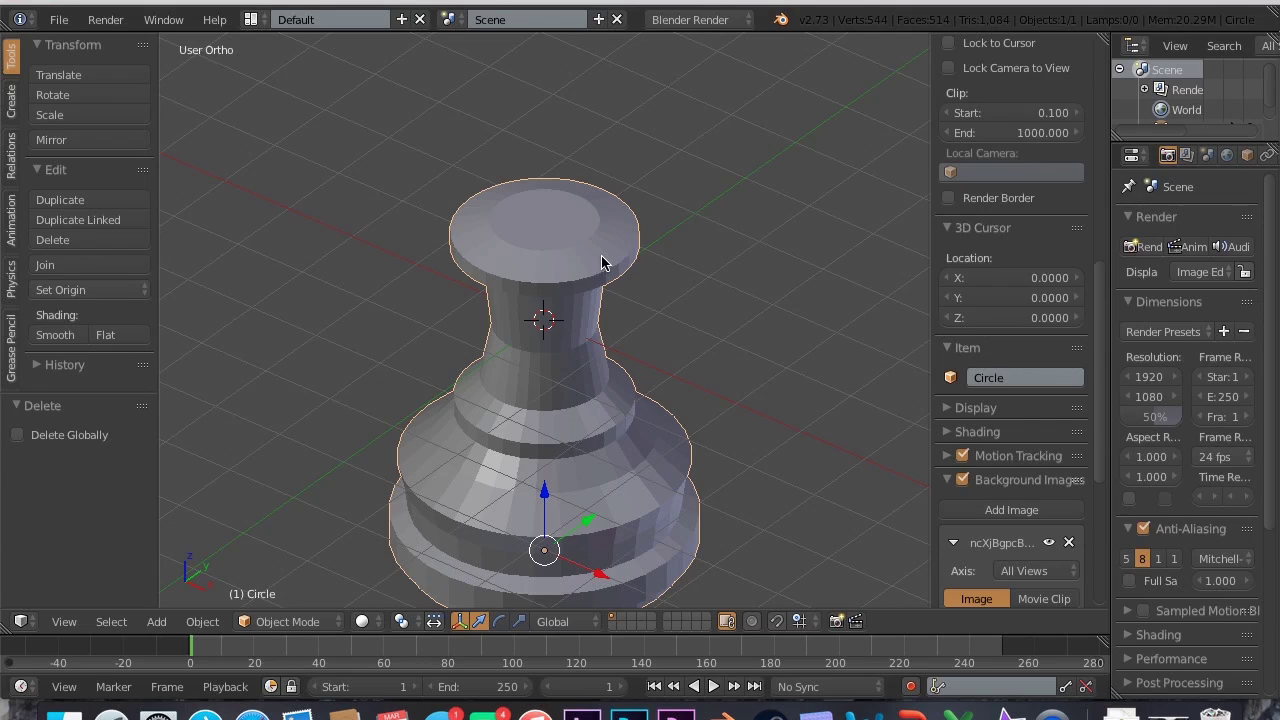
{"action": "key", "text": "Tab"}
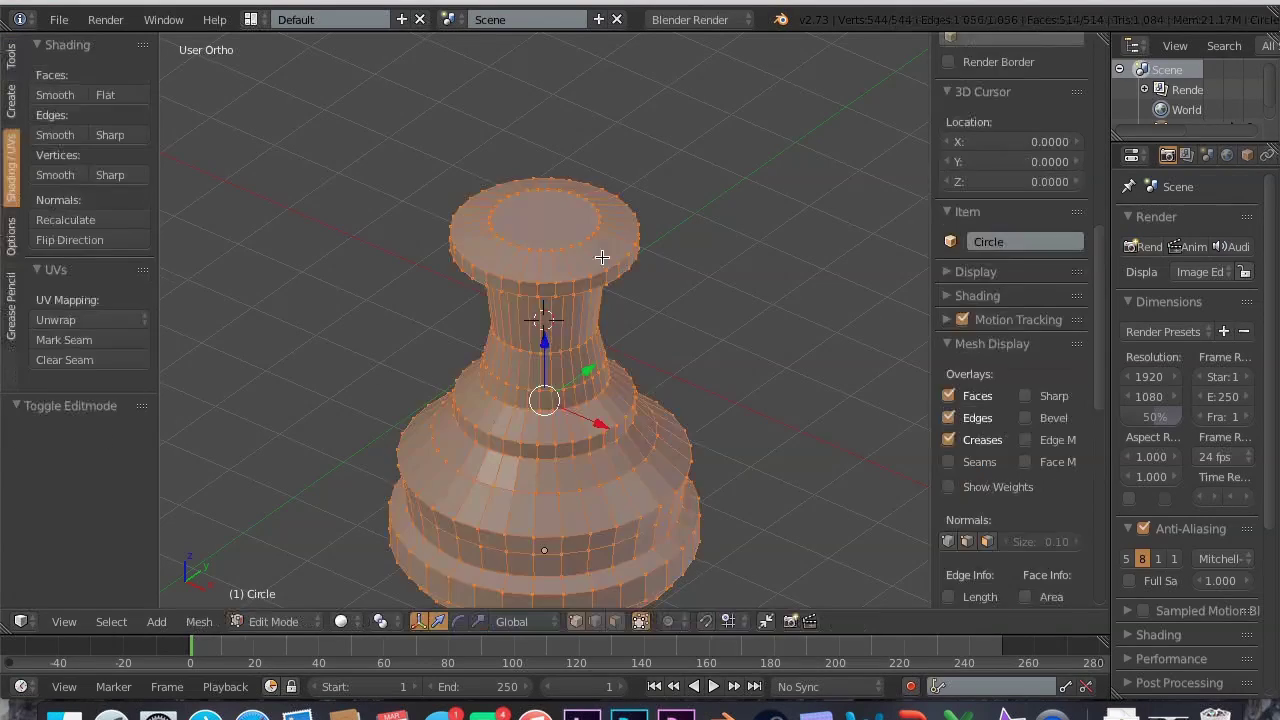
{"action": "scroll", "coordinate": [602, 258], "scroll_direction": "down", "scroll_amount": 5}
{"action": "scroll", "coordinate": [602, 258], "scroll_direction": "up", "scroll_amount": 8}
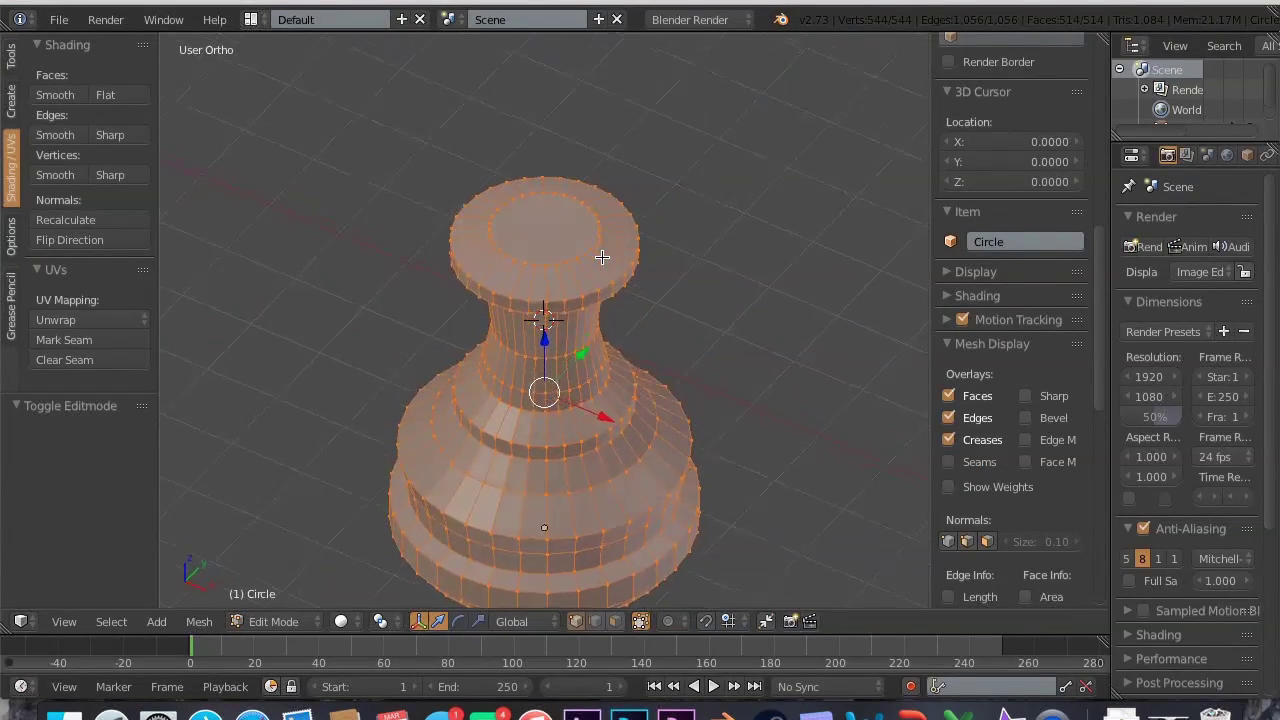
{"action": "scroll", "coordinate": [602, 258], "scroll_direction": "down", "scroll_amount": 5}
{"action": "key", "text": "KP_1"}
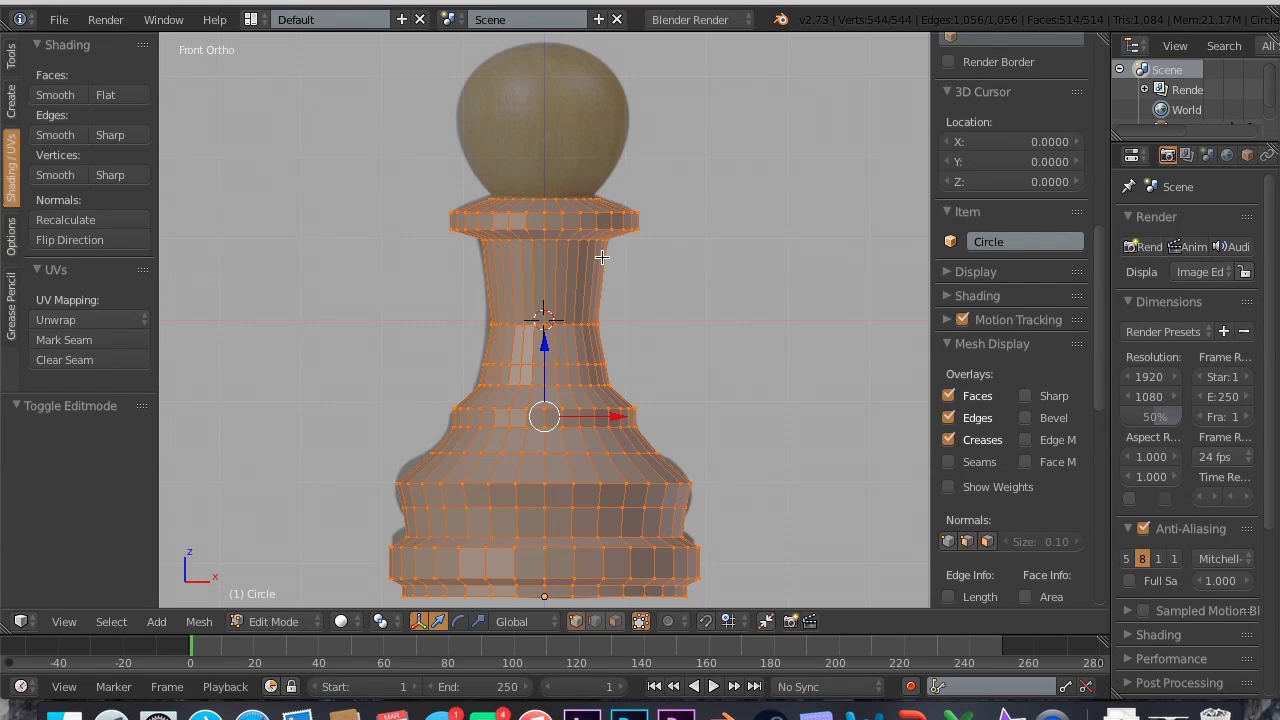
{"action": "key", "text": "a"}
{"action": "key", "text": "shift+a"}
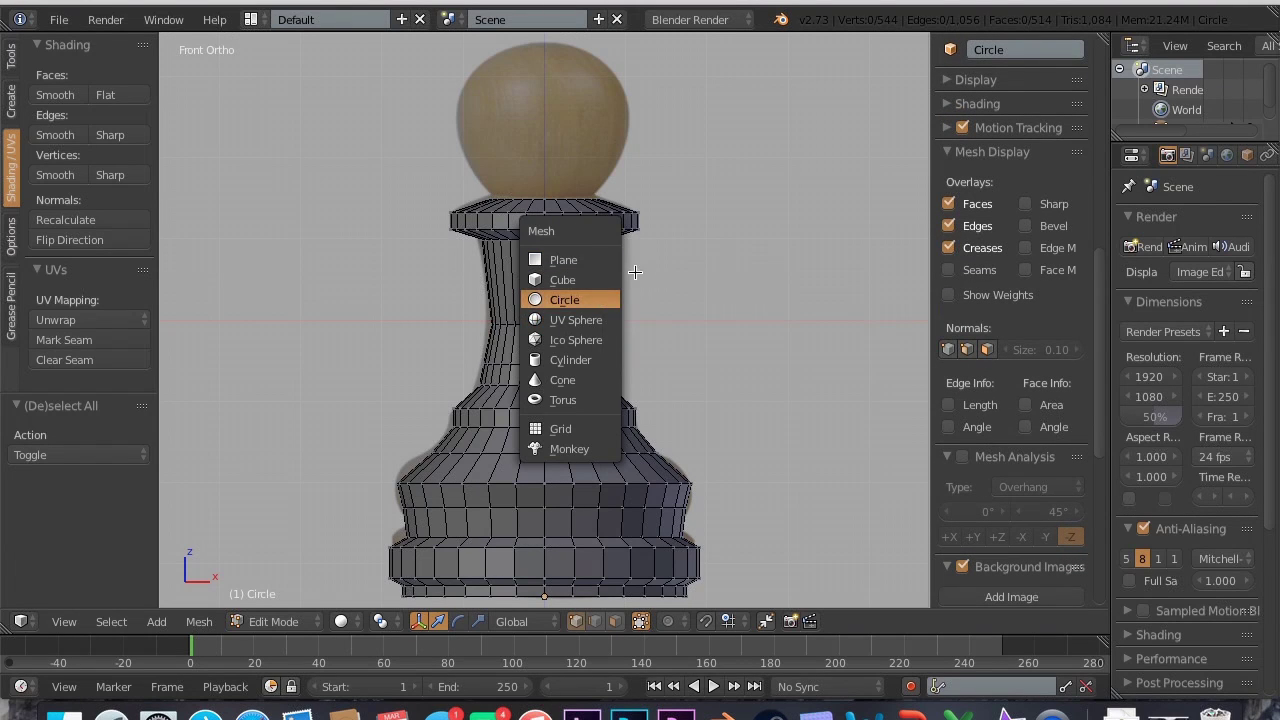
{"action": "left_click", "coordinate": [637, 268]}
{"action": "scroll", "coordinate": [637, 259], "scroll_direction": "up", "scroll_amount": 10}
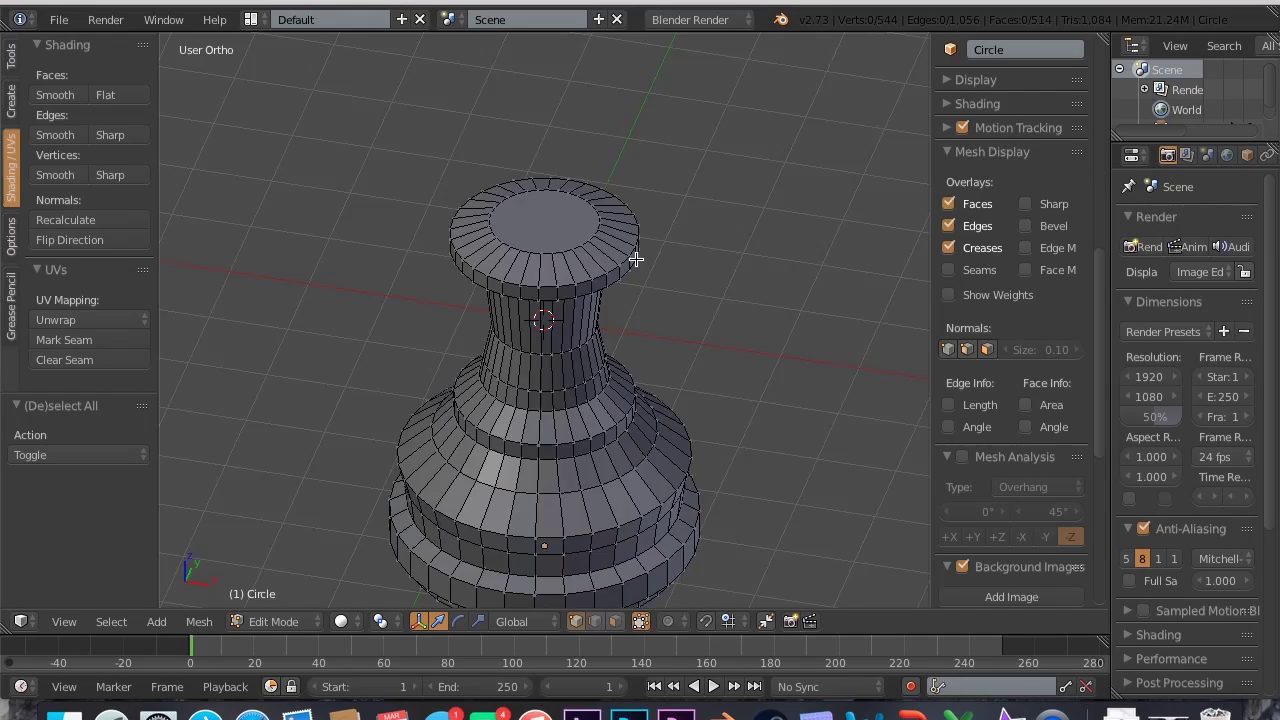
{"action": "scroll", "coordinate": [636, 259], "scroll_direction": "down", "scroll_amount": 6}
{"action": "scroll", "coordinate": [636, 259], "scroll_direction": "right", "scroll_amount": 10}
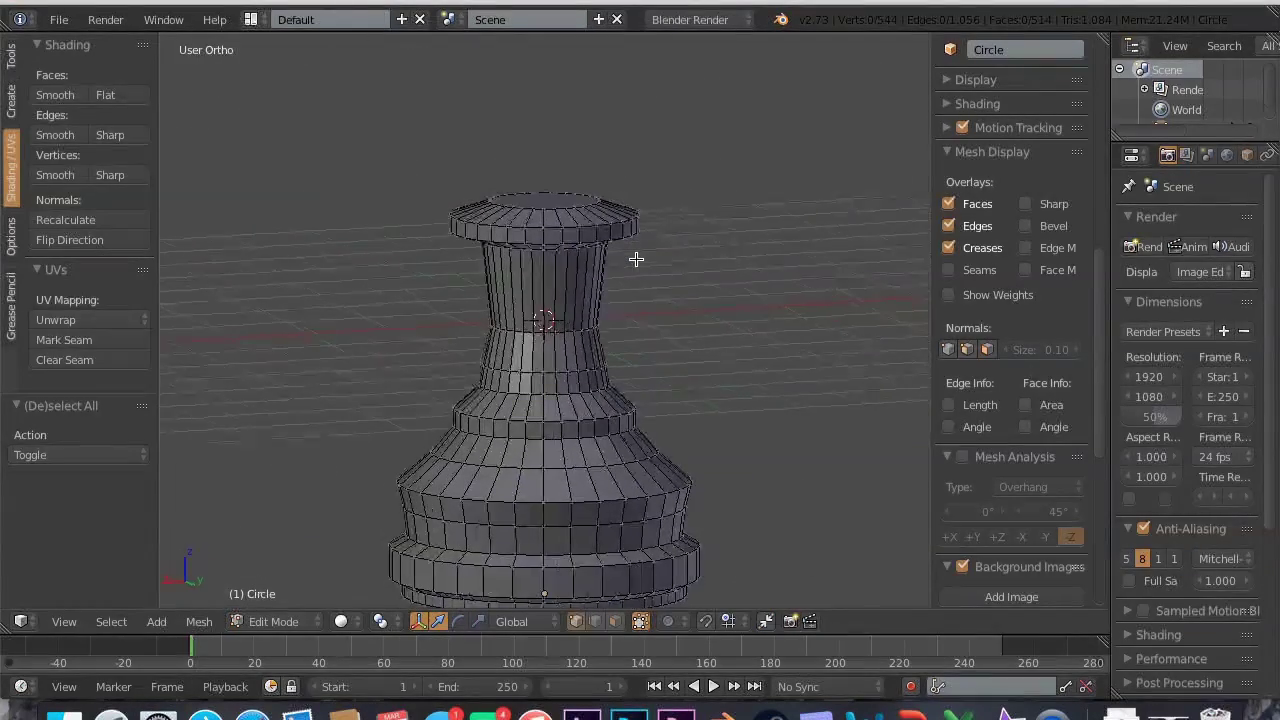
- Add a UV sphere inside the pawn's mesh, raise it about 2.385 along Z onto the collar, and return to Object Mode
{"action": "key", "text": "shift+a"}
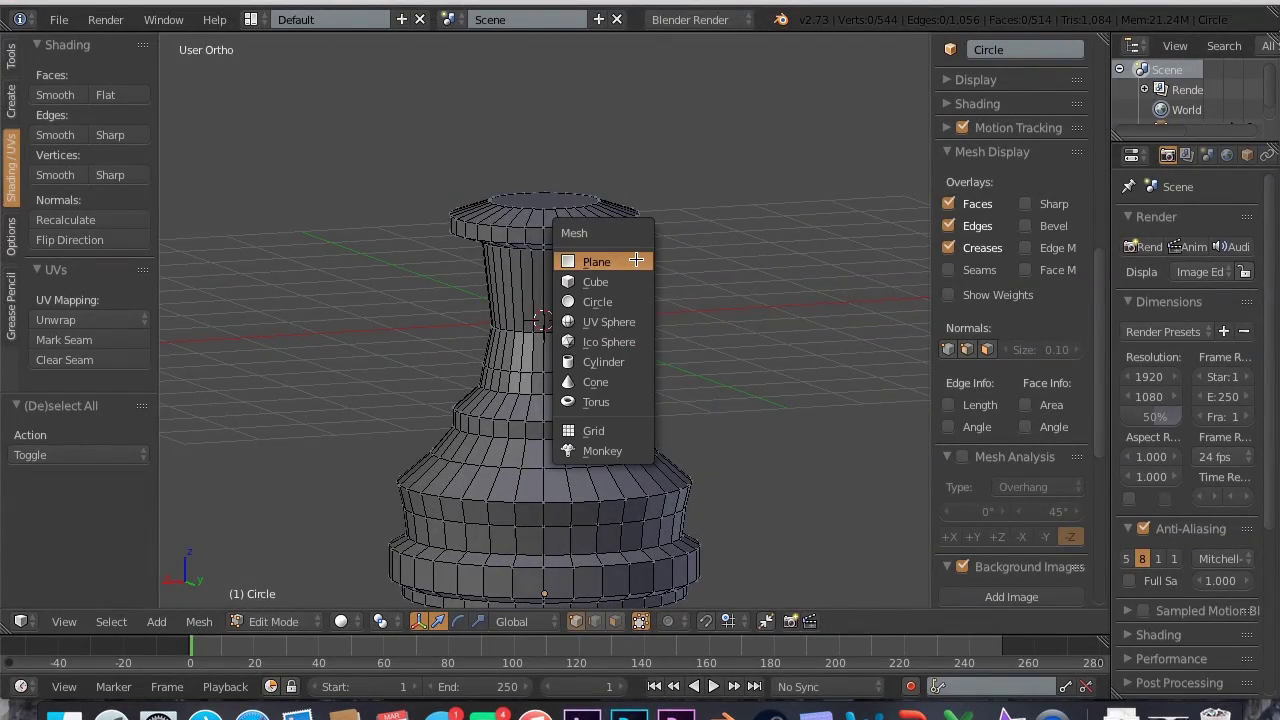
{"action": "left_click", "coordinate": [626, 320]}
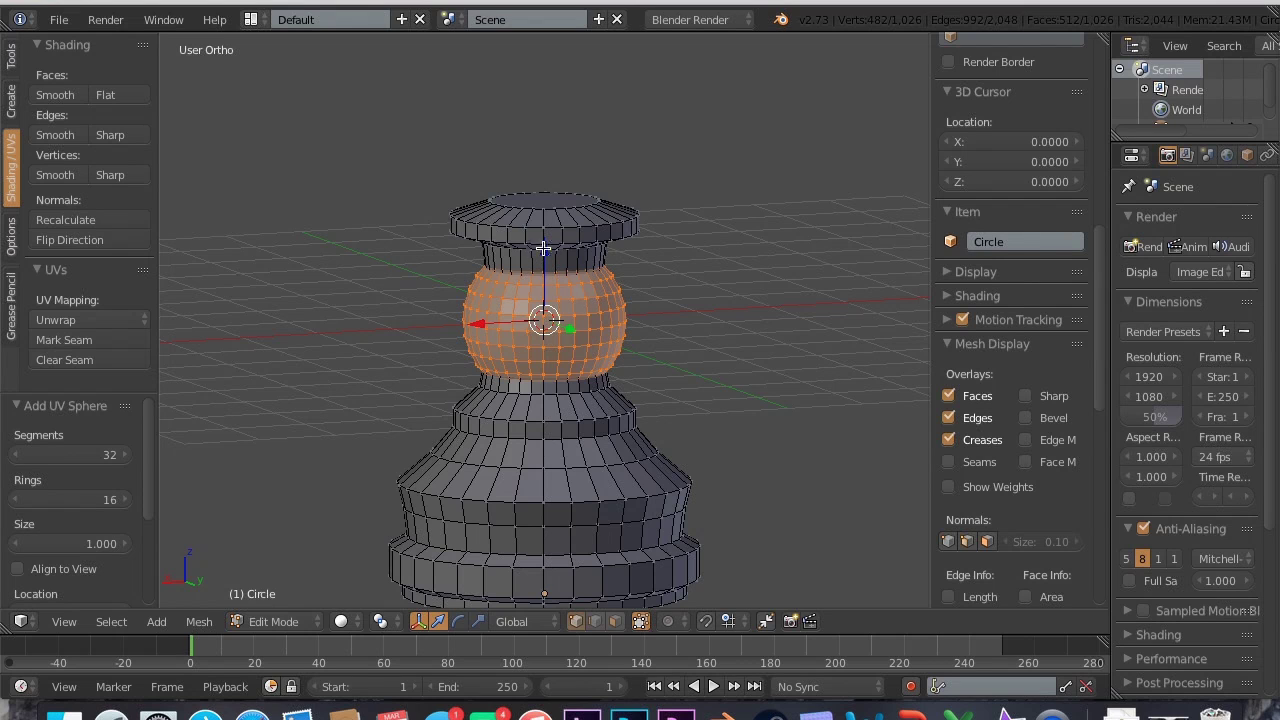
{"action": "key", "text": "KP_1"}
{"action": "left_click_drag", "start_coordinate": [543, 252], "coordinate": [575, 60]}
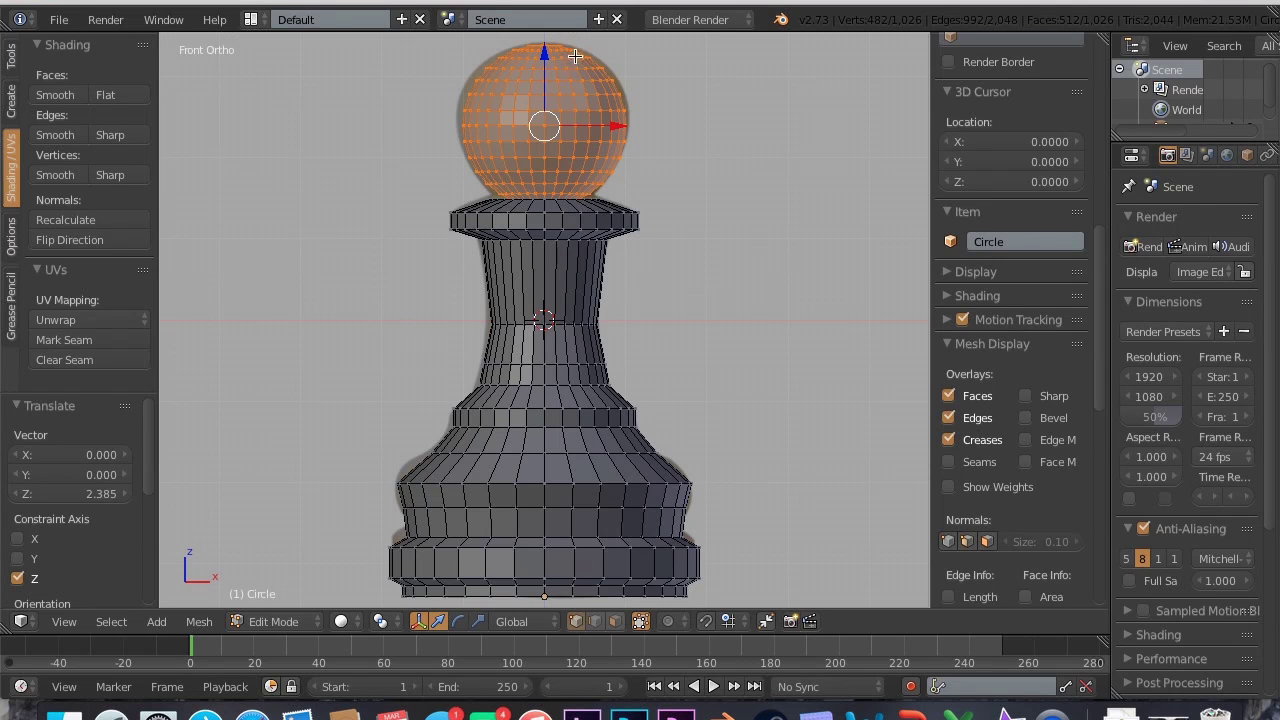
{"action": "left_click_drag", "start_coordinate": [547, 60], "coordinate": [547, 60]}
{"action": "key", "text": "Tab"}
- Try smooth shading on the whole pawn, inspect it from another angle, and return it to flat shading
{"action": "mouse_move", "coordinate": [667, 252]}
{"action": "middle_mouse_down"}
{"action": "mouse_move", "coordinate": [651, 66]}
{"action": "mouse_move", "coordinate": [680, 98]}
{"action": "mouse_move", "coordinate": [655, 126]}
{"action": "middle_mouse_up"}
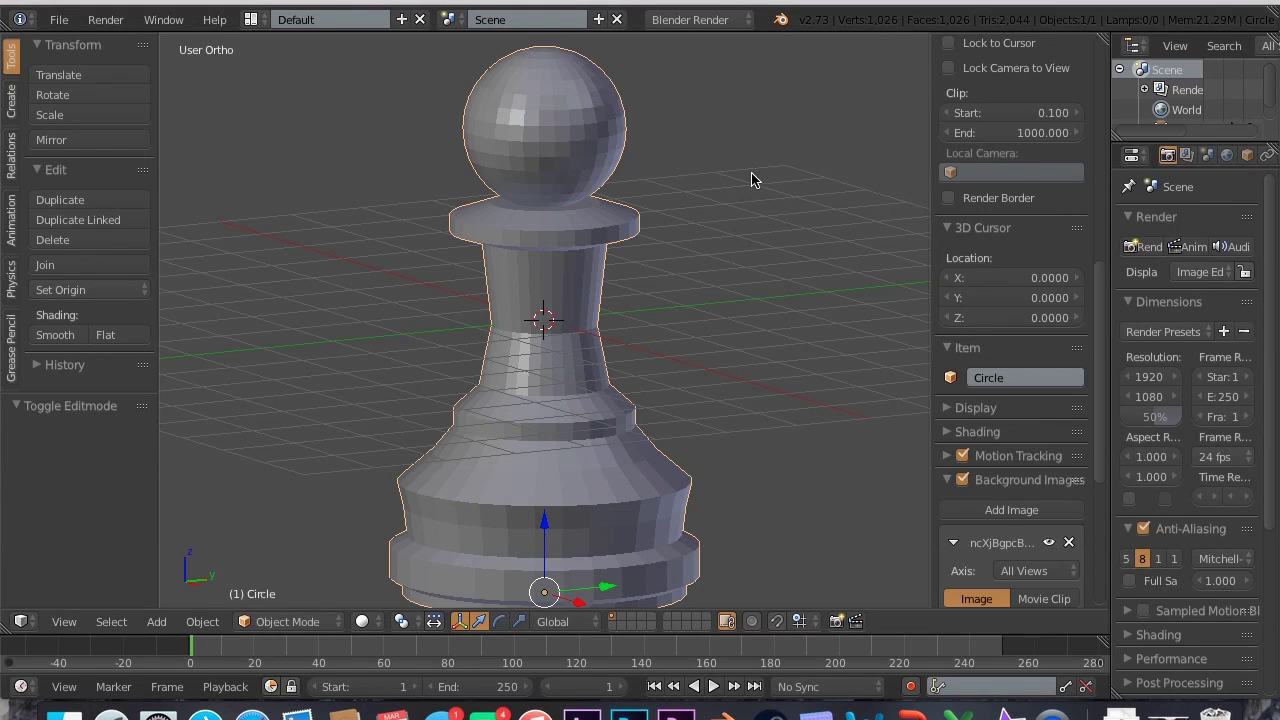
{"action": "left_click", "coordinate": [86, 335]}
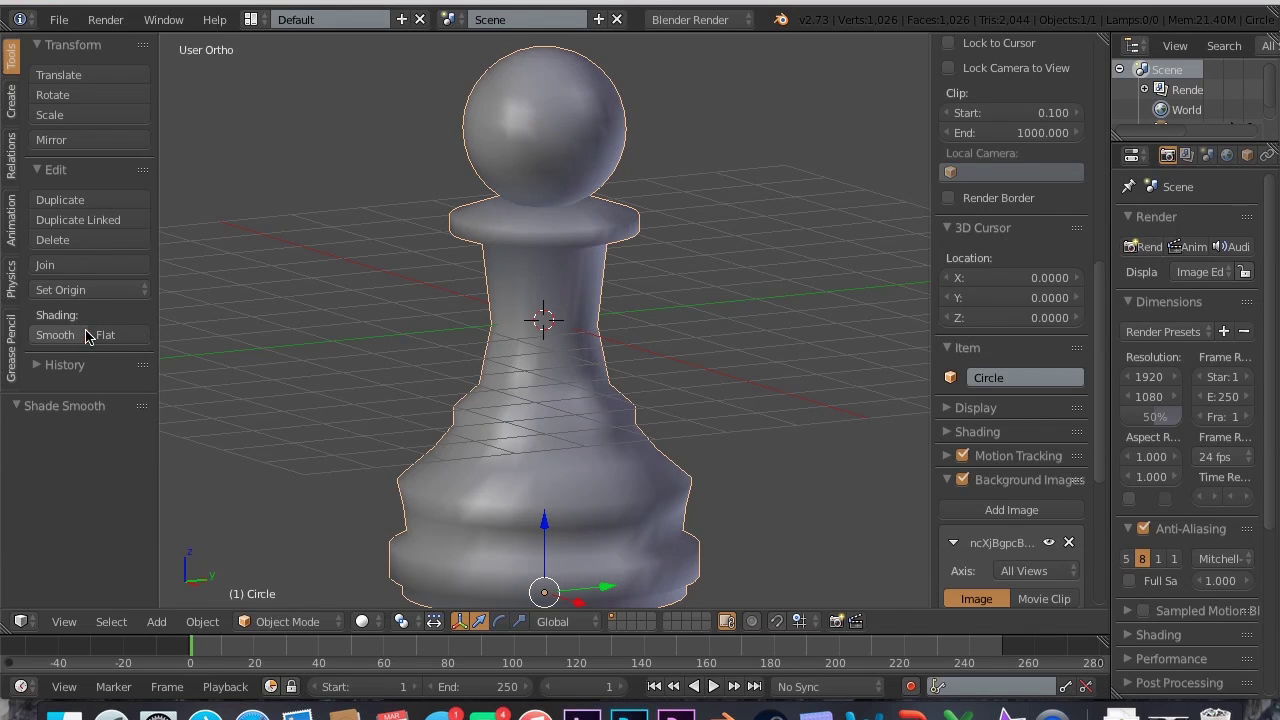
{"action": "key", "text": "KP_3"}
{"action": "scroll", "coordinate": [366, 390], "scroll_direction": "right", "scroll_amount": 10}
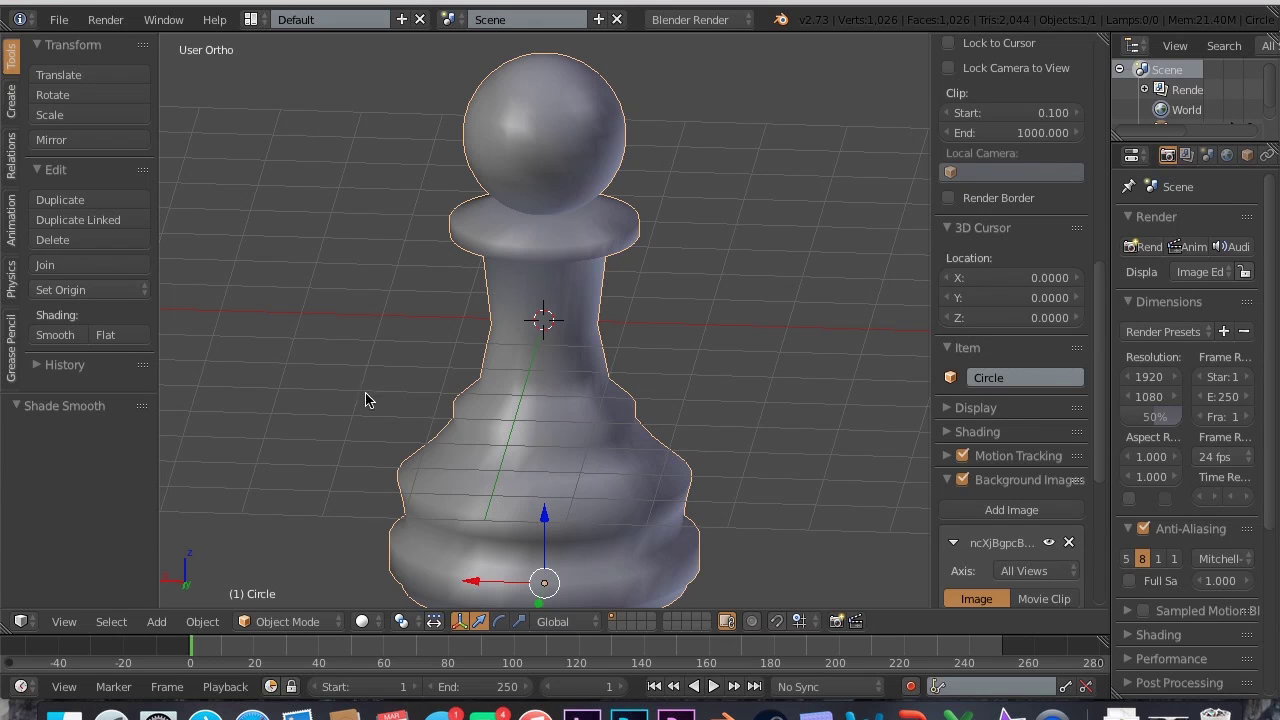
{"action": "left_click", "coordinate": [137, 343]}
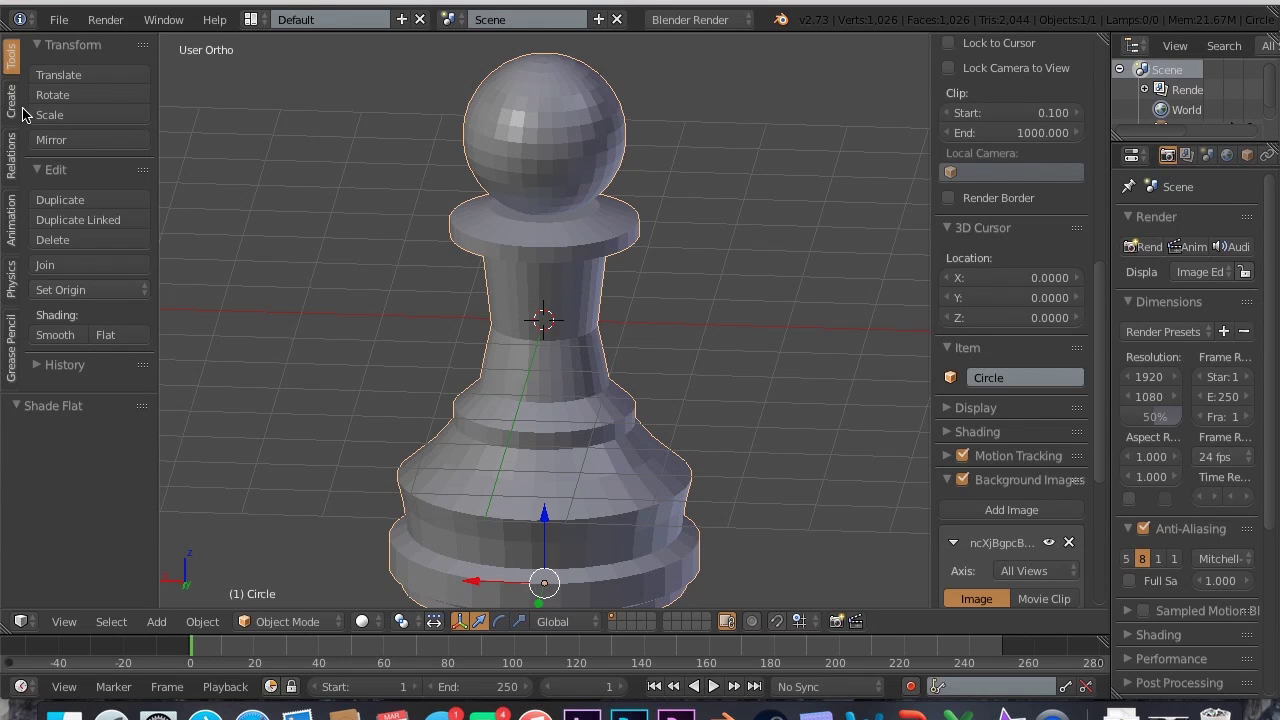
- Select the pawn's entire mesh in Edit Mode and subdivide it with one cut
{"action": "key", "text": "Tab"}
{"action": "key", "text": "a"}
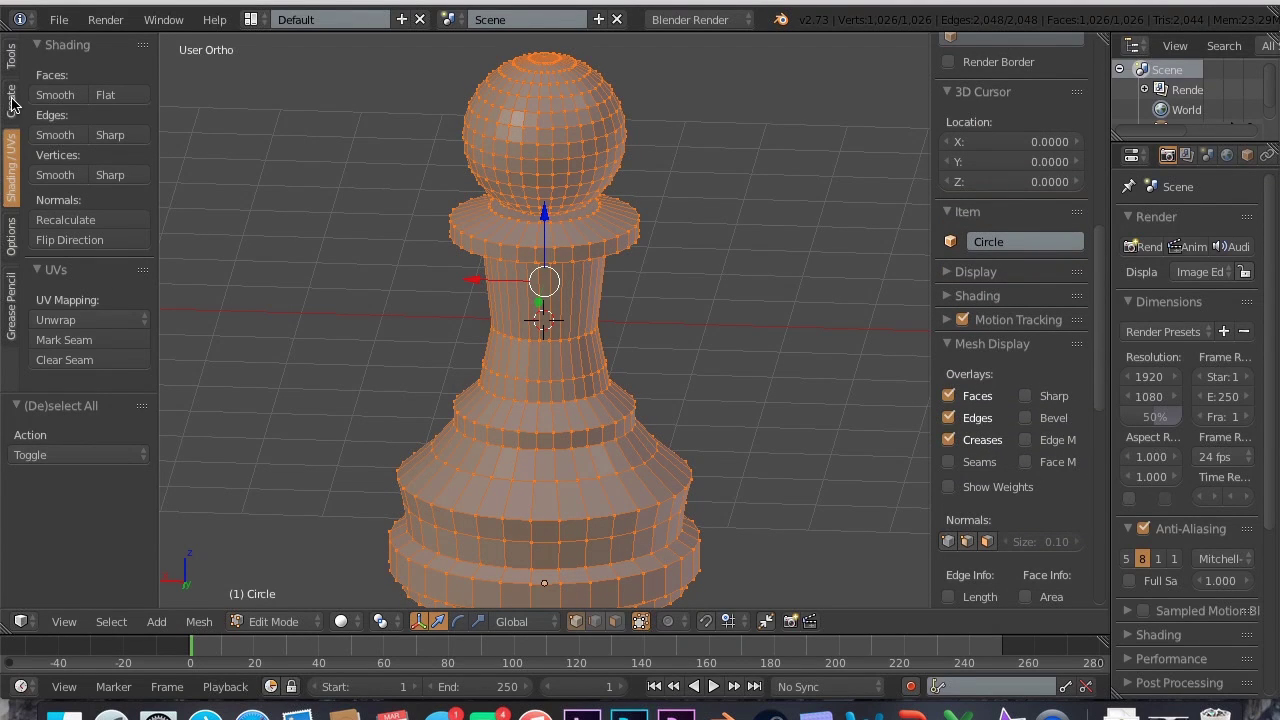
{"action": "left_click", "coordinate": [11, 60]}
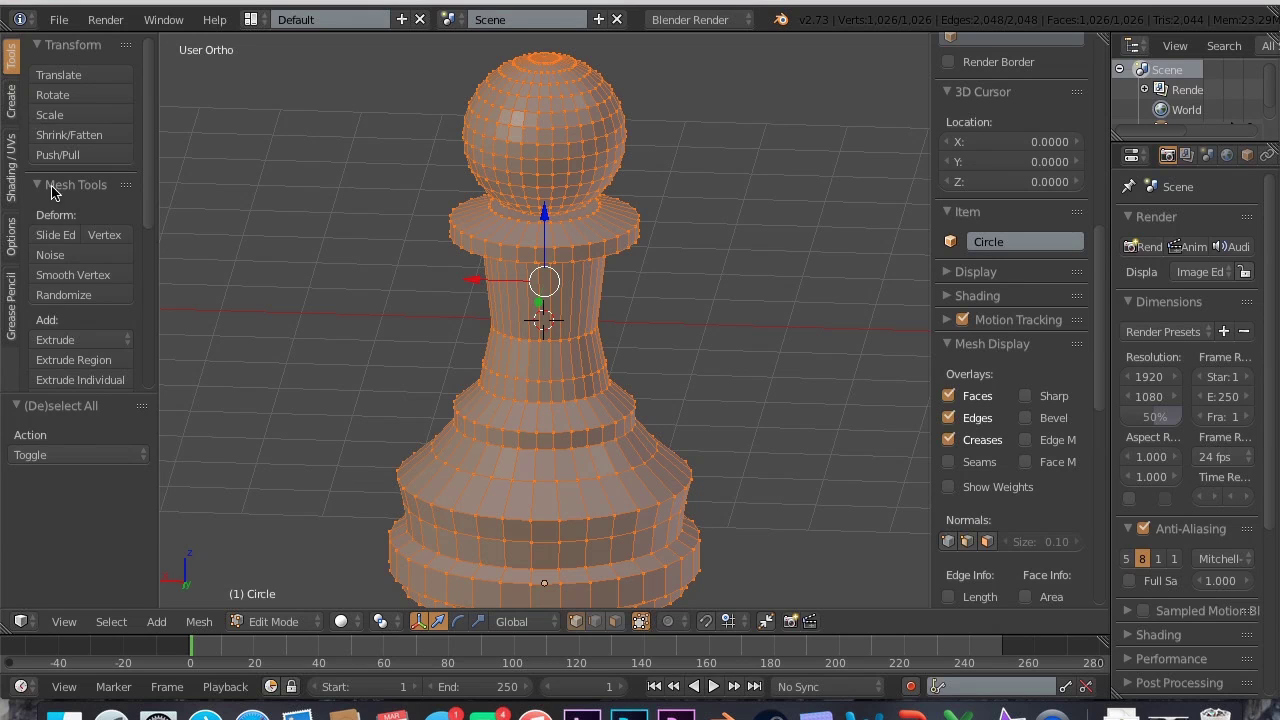
{"action": "scroll", "coordinate": [74, 292], "scroll_direction": "down", "scroll_amount": 3}
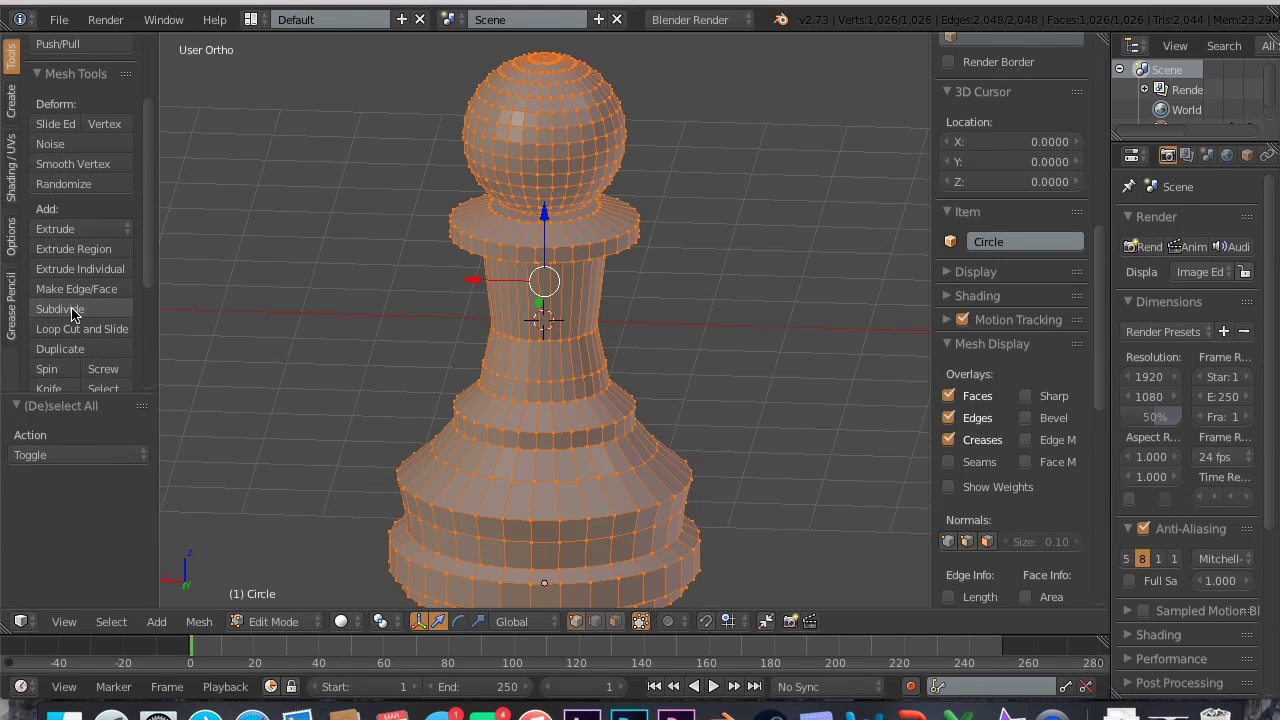
{"action": "left_click", "coordinate": [71, 310]}
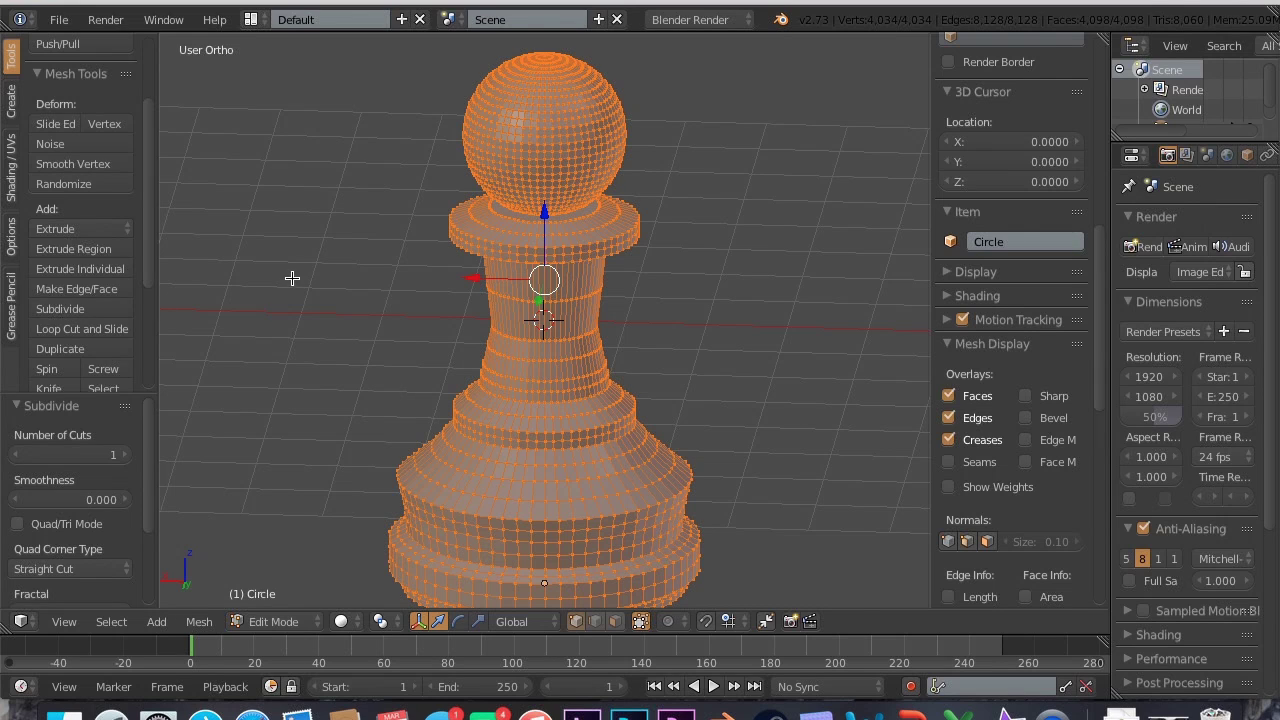
- Try smooth shading on the subdivided pawn together with a second subdivision of its whole mesh
{"action": "key", "text": "Tab"}
{"action": "left_click", "coordinate": [55, 224]}
{"action": "key", "text": "KP_2"}
{"action": "key", "text": "KP_2"}
{"action": "key", "text": "Tab"}
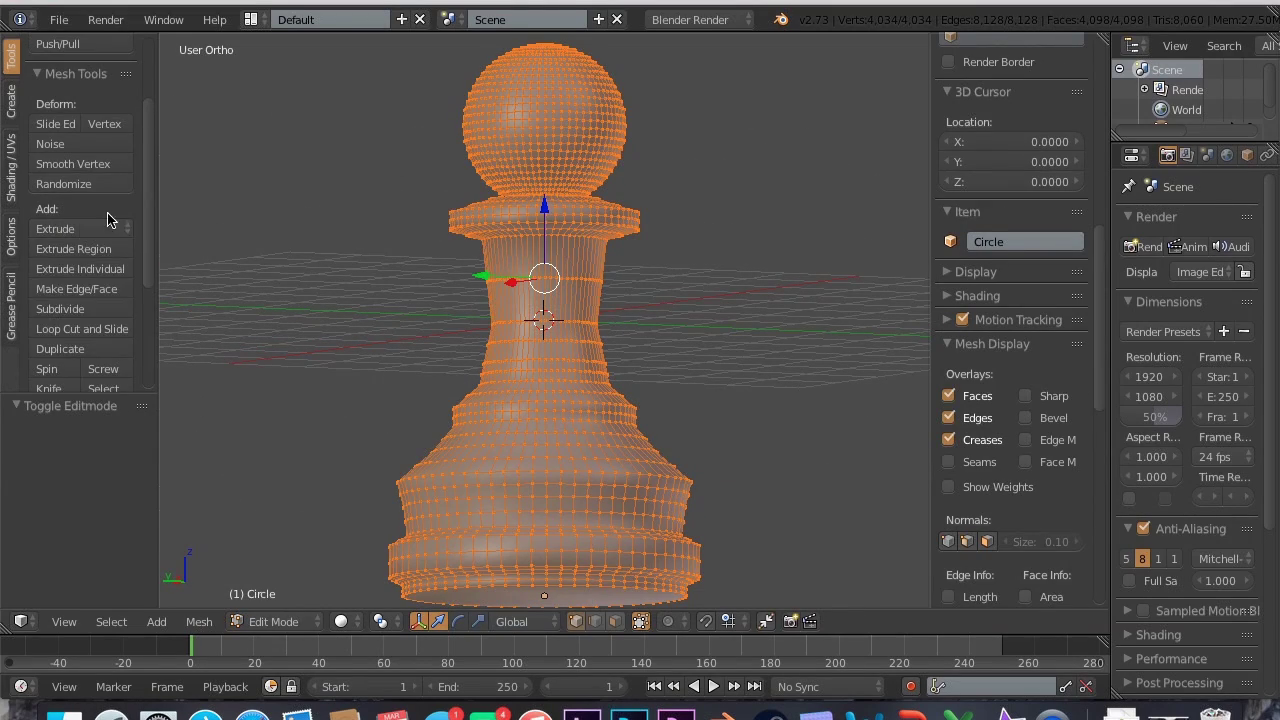
{"action": "key", "text": "Tab"}
{"action": "scroll", "coordinate": [592, 266], "scroll_direction": "up", "scroll_amount": 5}
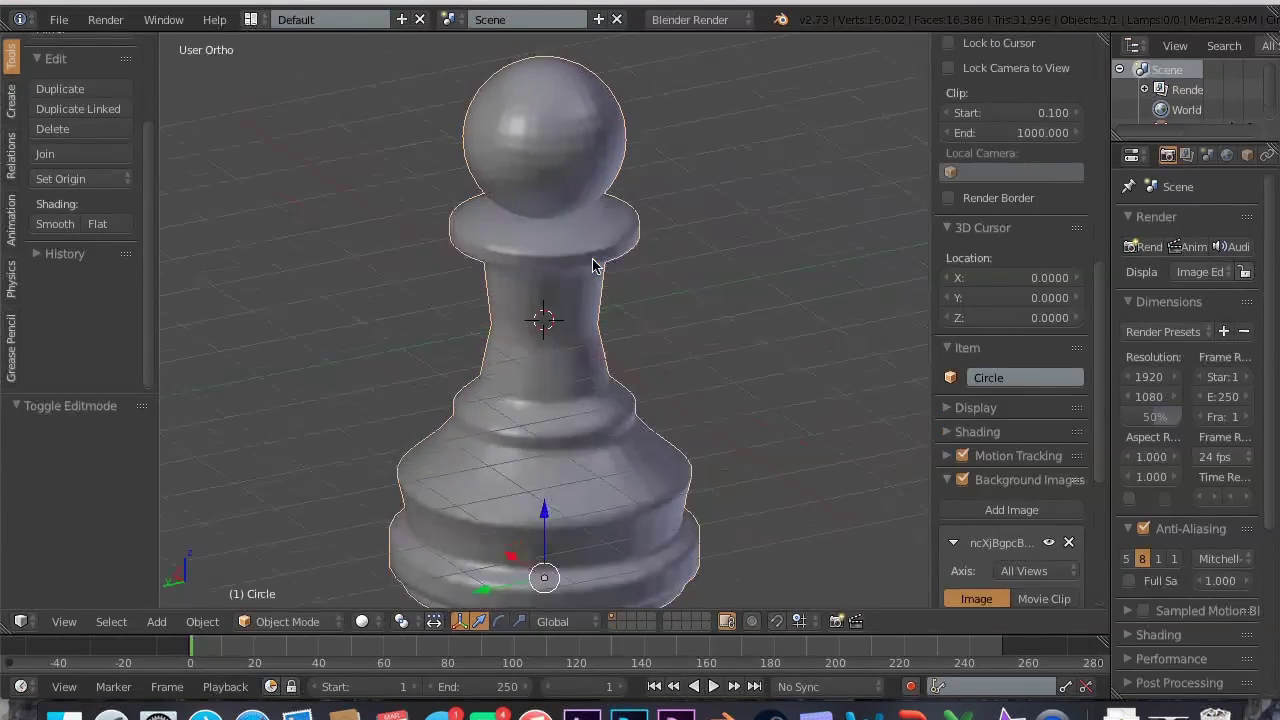
- Undo the second subdivision and the smooth shading of the pawn
{"action": "scroll", "coordinate": [592, 266], "scroll_direction": "down", "scroll_amount": 5}
{"action": "key", "text": "ctrl+1"}
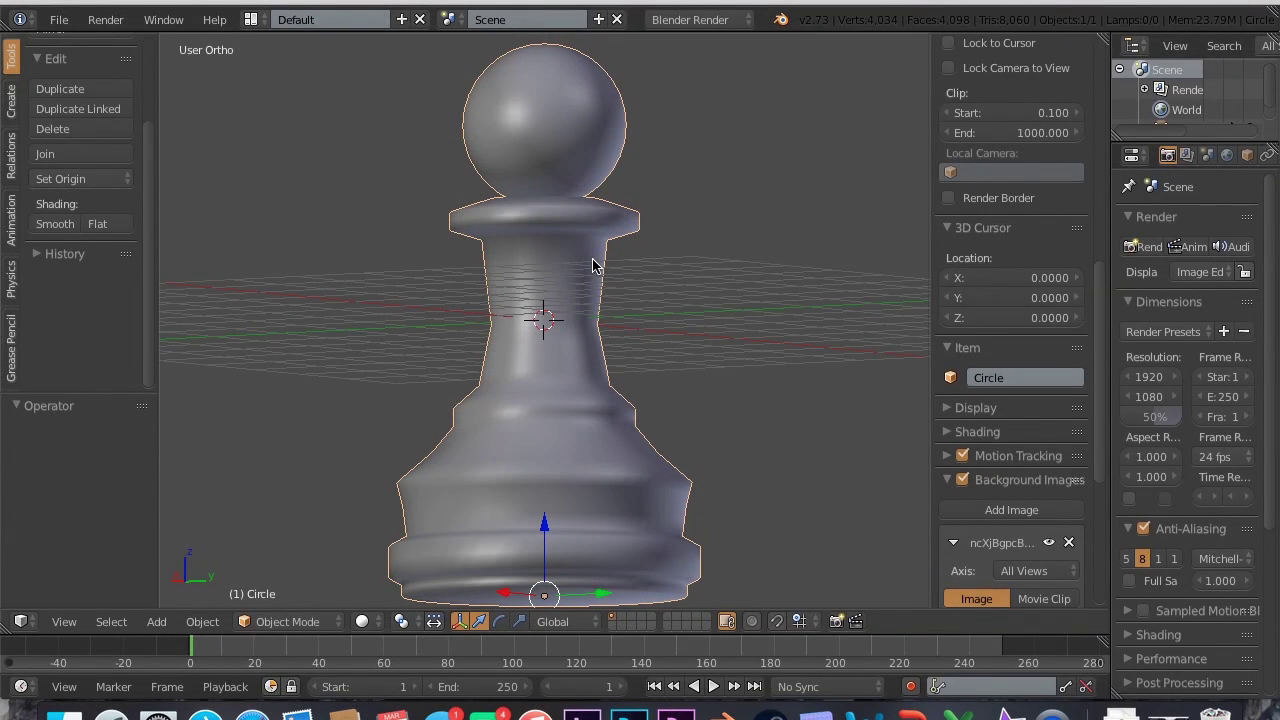
{"action": "scroll", "coordinate": [660, 234], "scroll_direction": "up", "scroll_amount": 5}
{"action": "key", "text": "ctrl+z"}
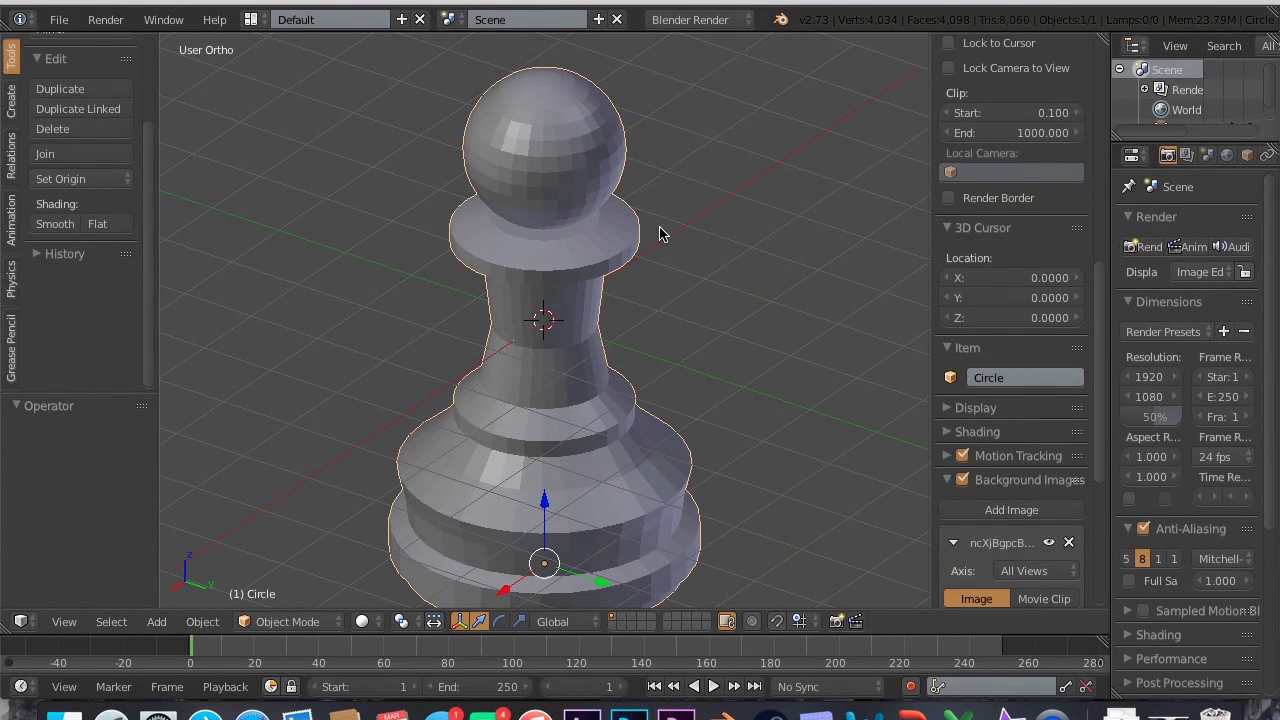
- Add a Subdivision Surface modifier to the pawn and set its view subdivisions to 2
{"action": "scroll", "coordinate": [1200, 155], "scroll_direction": "down", "scroll_amount": 3}
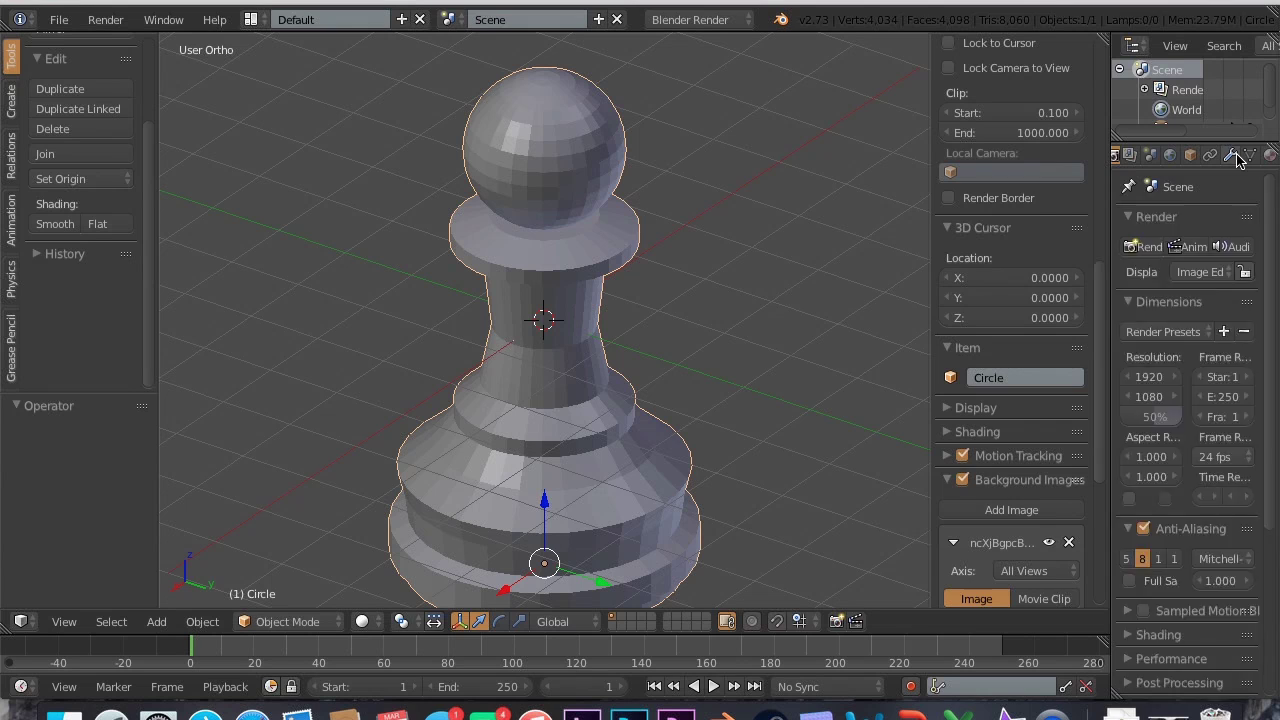
{"action": "left_click", "coordinate": [1230, 154]}
{"action": "left_click", "coordinate": [1168, 224]}
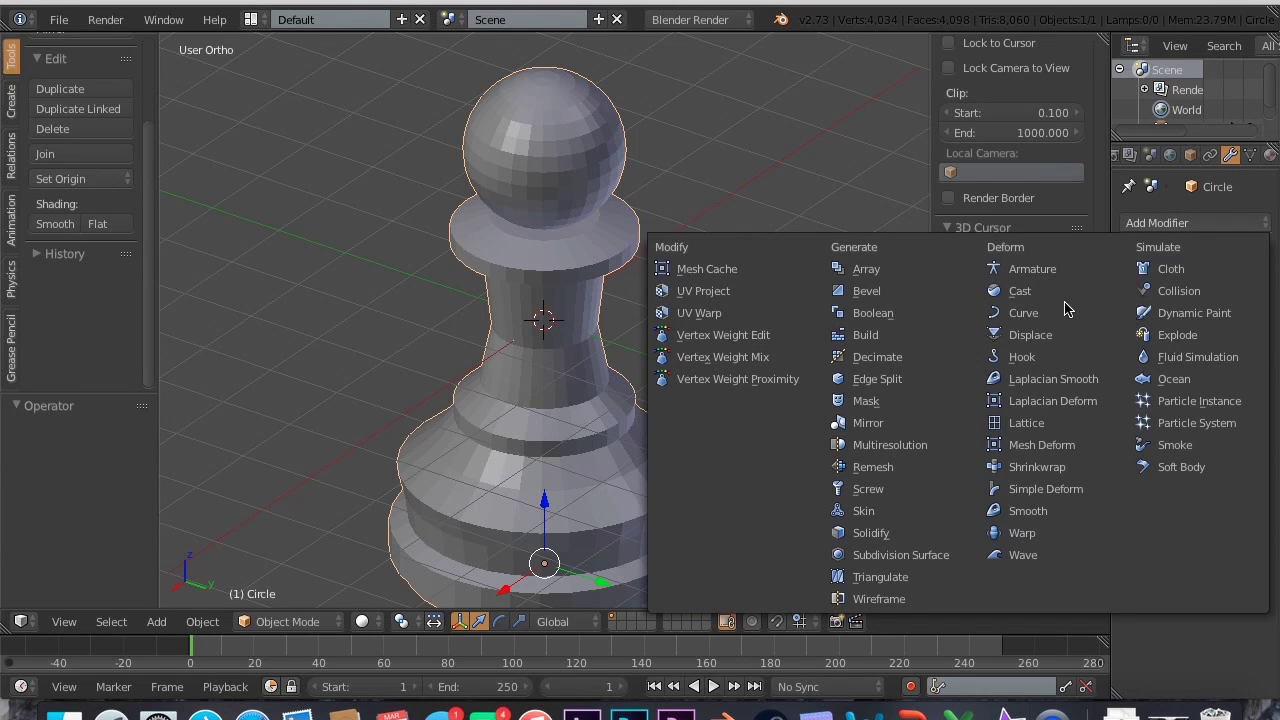
{"action": "left_click", "coordinate": [940, 554]}
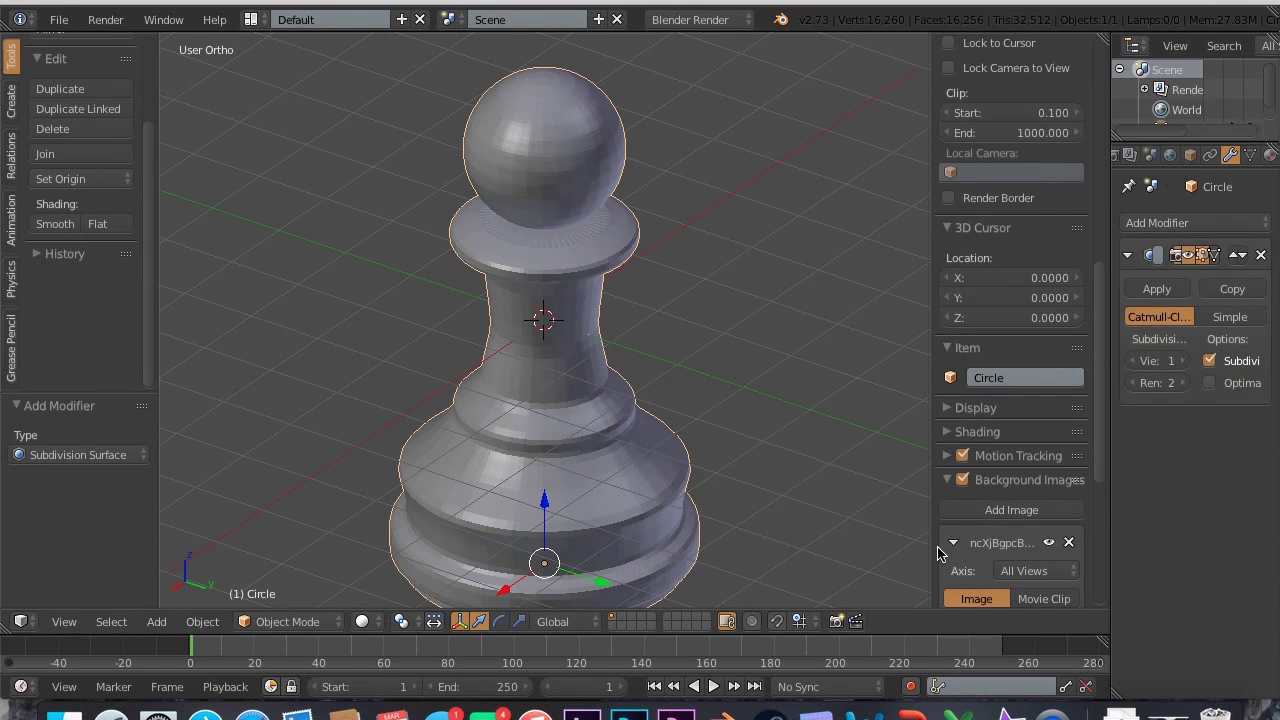
{"action": "left_click", "coordinate": [1184, 361]}
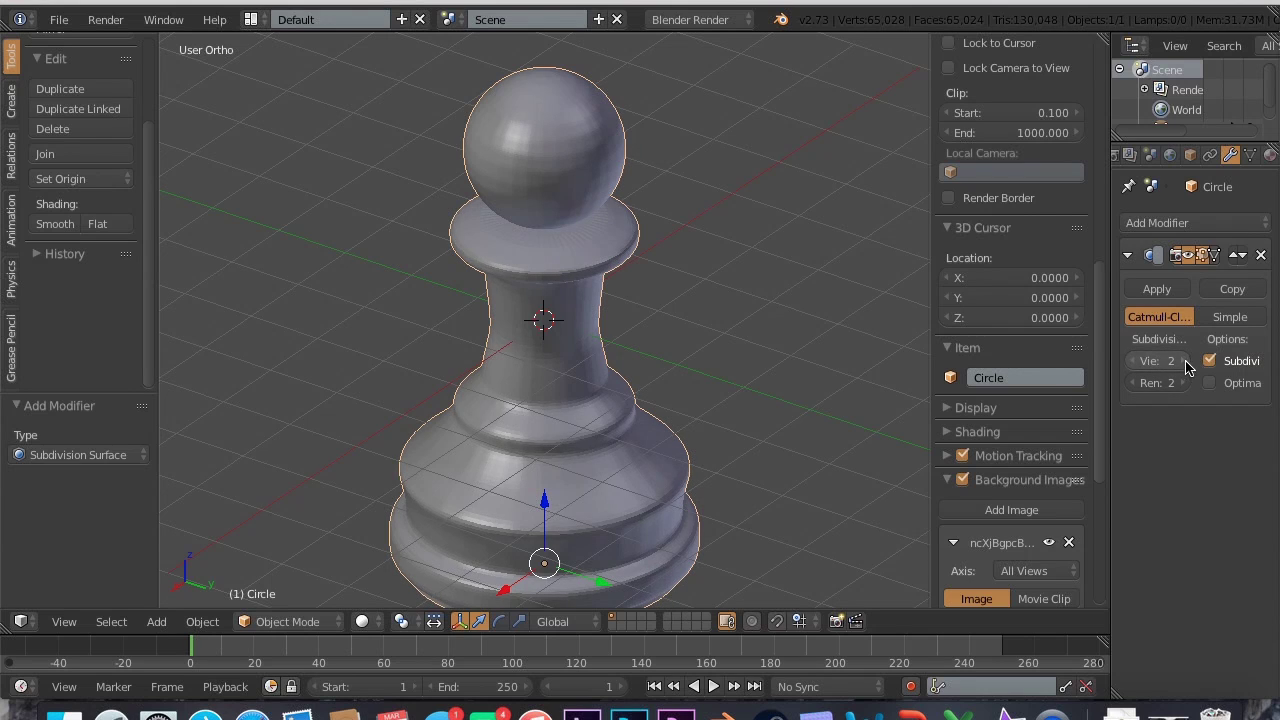
- Apply smooth shading to the pawn and check its surface from below and above
{"action": "middle_click_drag", "start_coordinate": [880, 332], "coordinate": [794, 319]}
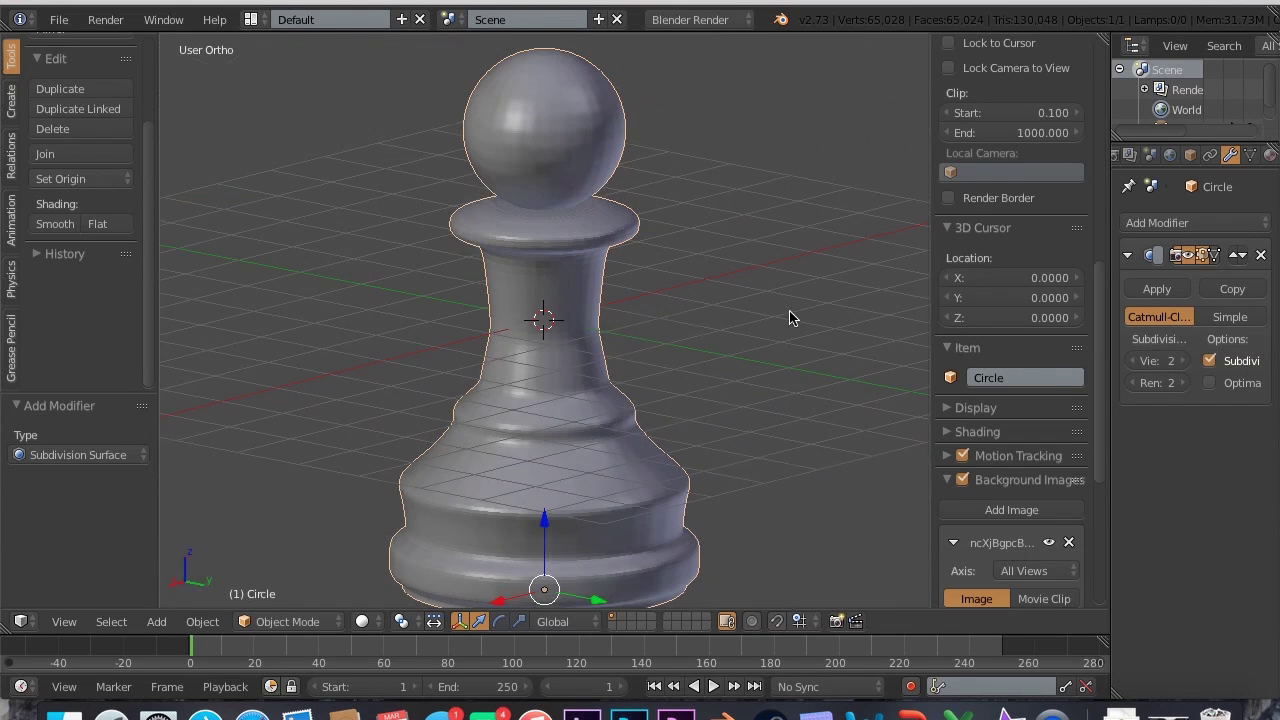
{"action": "left_click", "coordinate": [63, 228]}
{"action": "scroll", "coordinate": [475, 229], "scroll_direction": "down", "scroll_amount": 15}
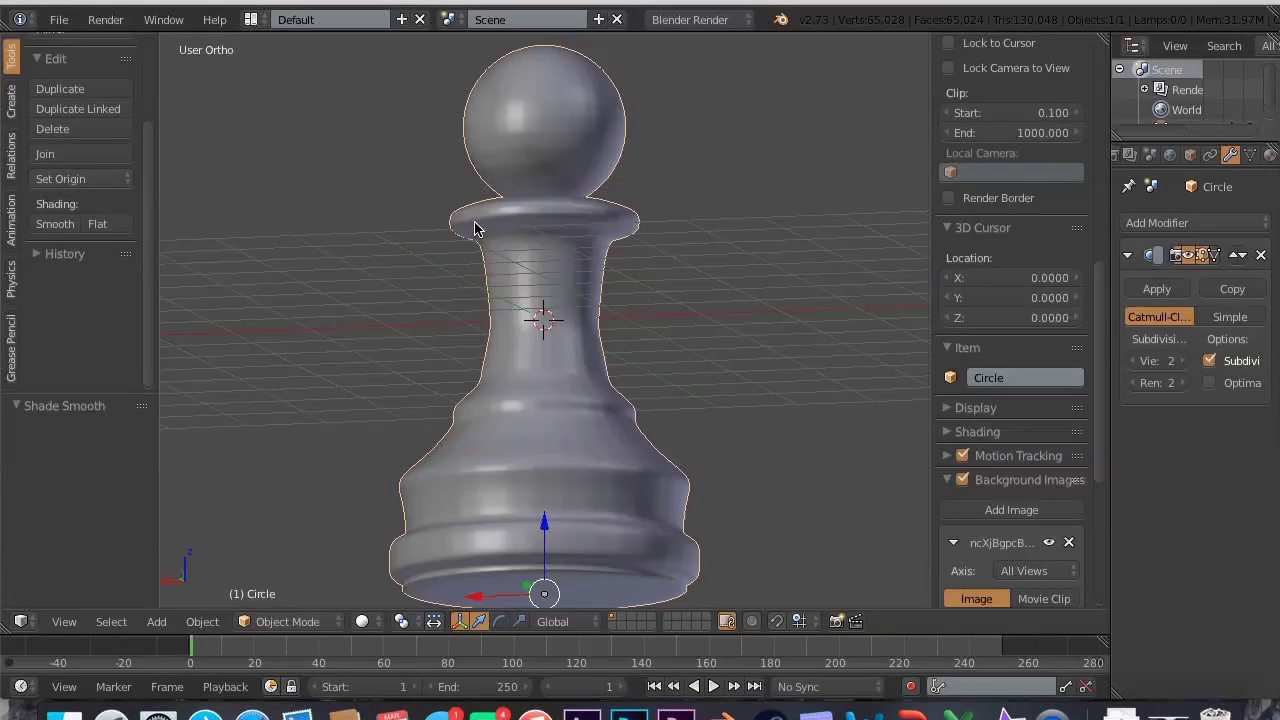
{"action": "scroll", "coordinate": [475, 229], "scroll_direction": "up", "scroll_amount": 15}
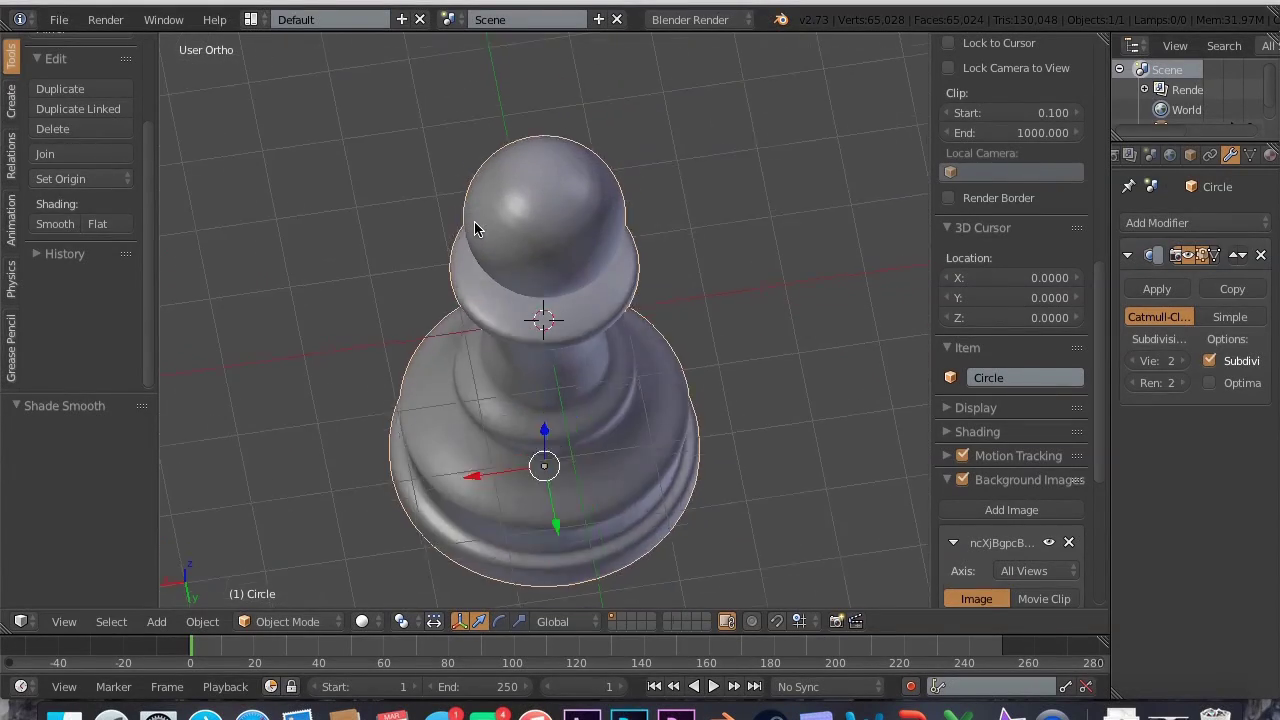
- Enable Optimal Display on the pawn's Subdivision Surface modifier and apply the modifier to the mesh
{"action": "left_click", "coordinate": [1226, 388]}
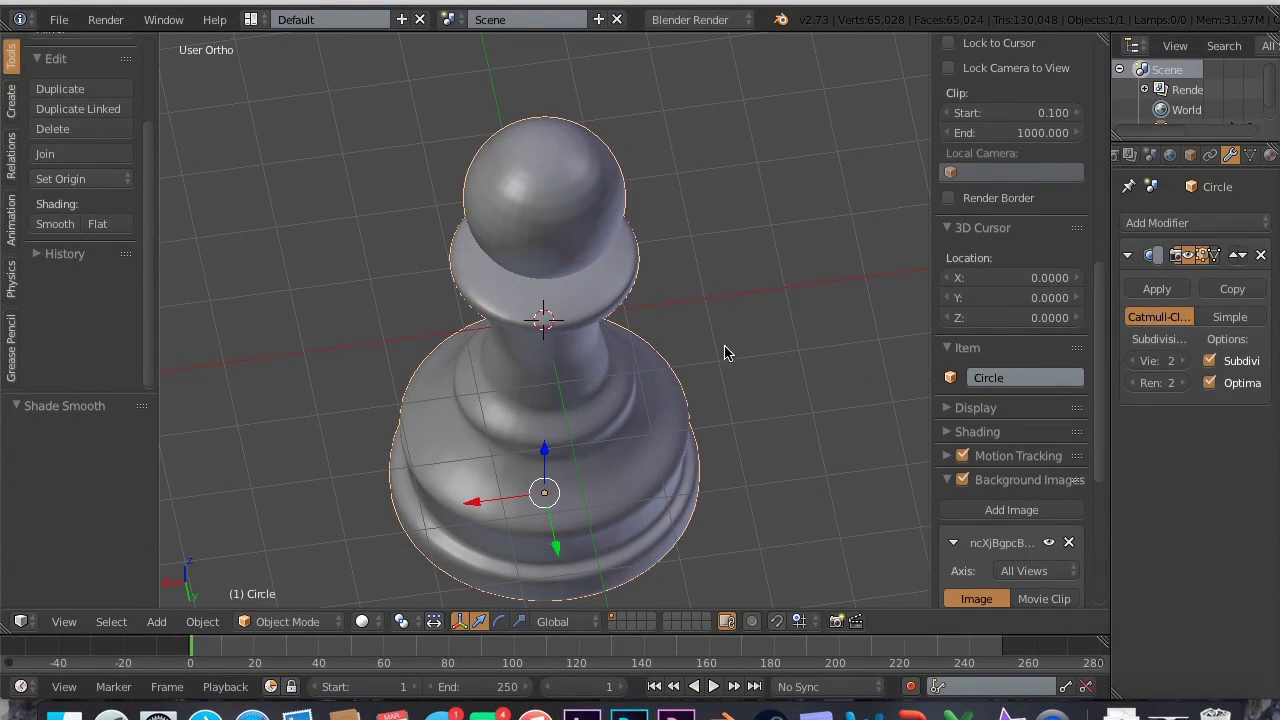
{"action": "scroll", "coordinate": [639, 341], "scroll_direction": "down", "scroll_amount": 5}
{"action": "left_click", "coordinate": [1165, 290]}
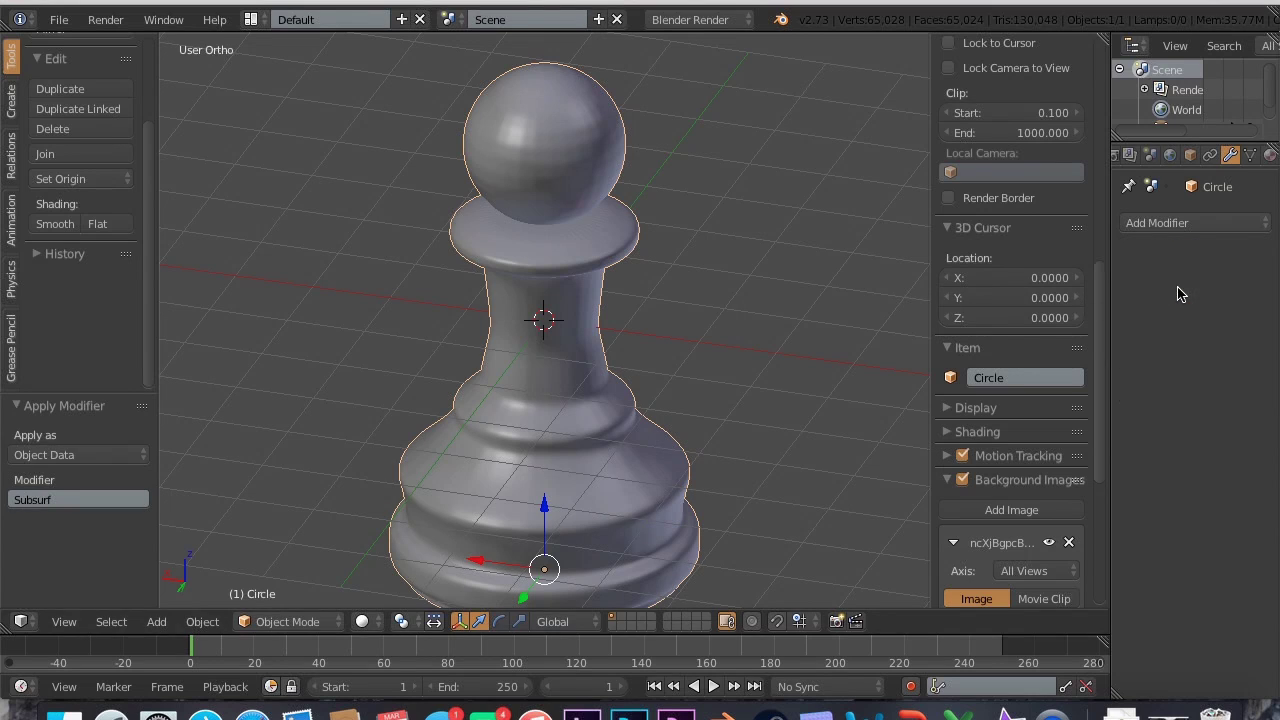
{"action": "scroll", "coordinate": [558, 230], "scroll_direction": "down", "scroll_amount": 2}
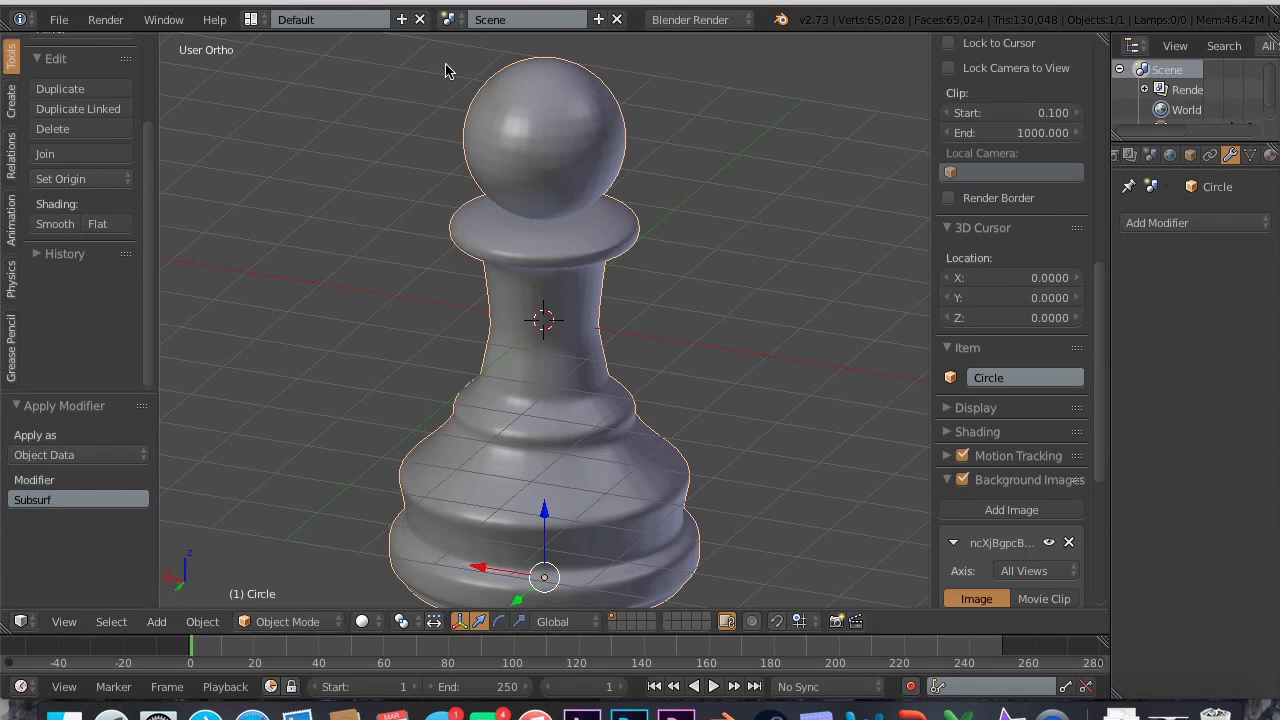
- Start saving the scene, create a folder named Tutorial on the Desktop, and open it as the save location
{"action": "key", "text": "ctrl+s"}
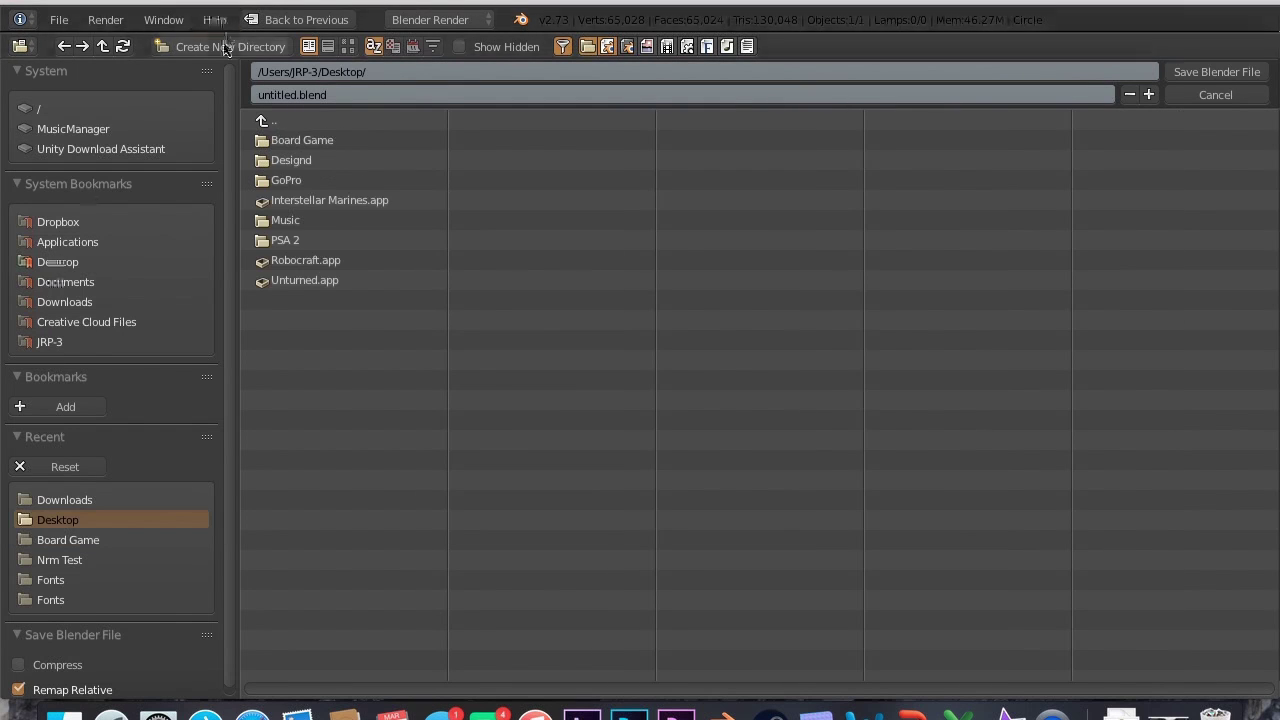
{"action": "left_click", "coordinate": [220, 45]}
{"action": "type", "text": "Tut"}
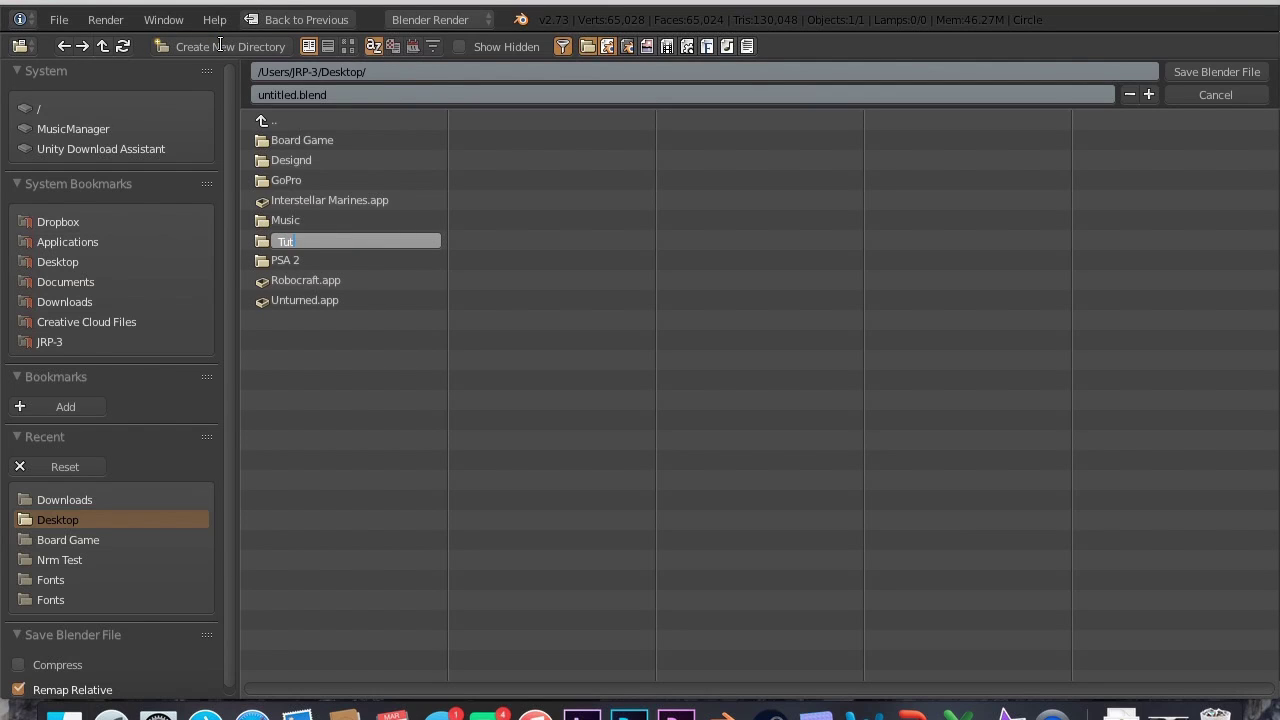
{"action": "type", "text": "orial"}
{"action": "key", "text": "Return"}
{"action": "left_click", "coordinate": [289, 280]}
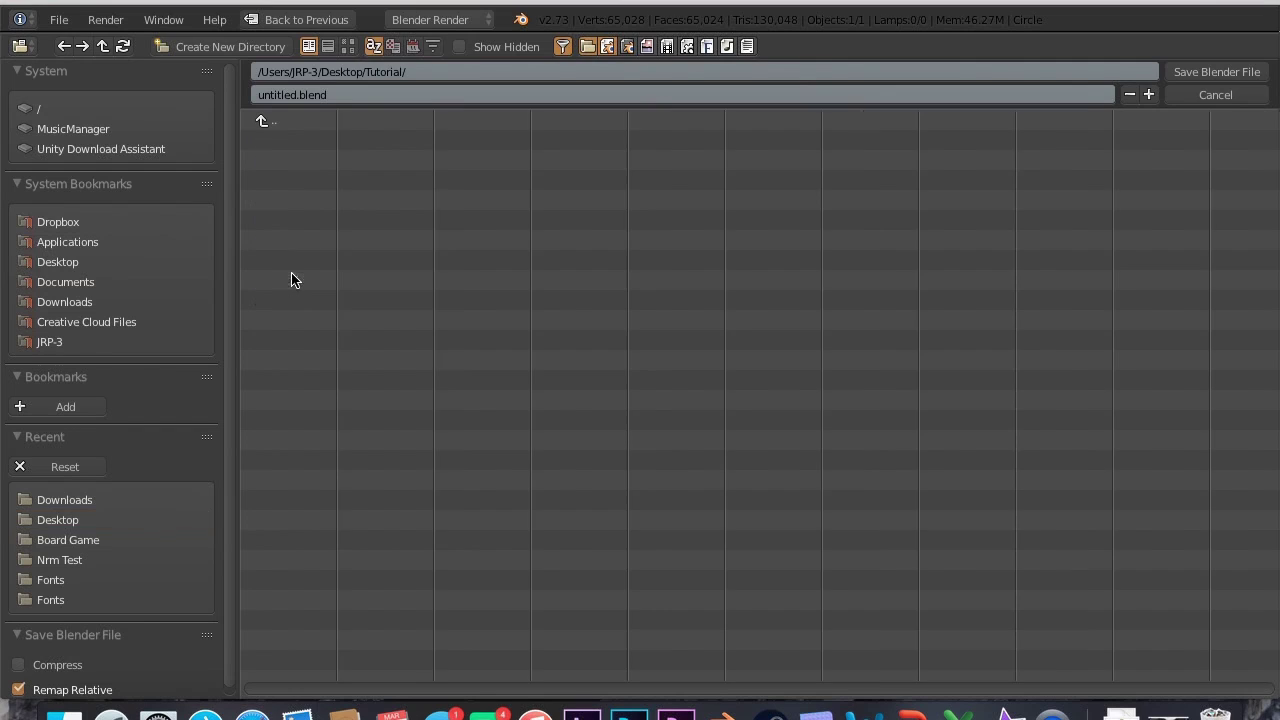
- Name the Blender file chess-piece and save it in the Tutorial folder
{"action": "left_click", "coordinate": [281, 95]}
{"action": "type", "text": "ches"}
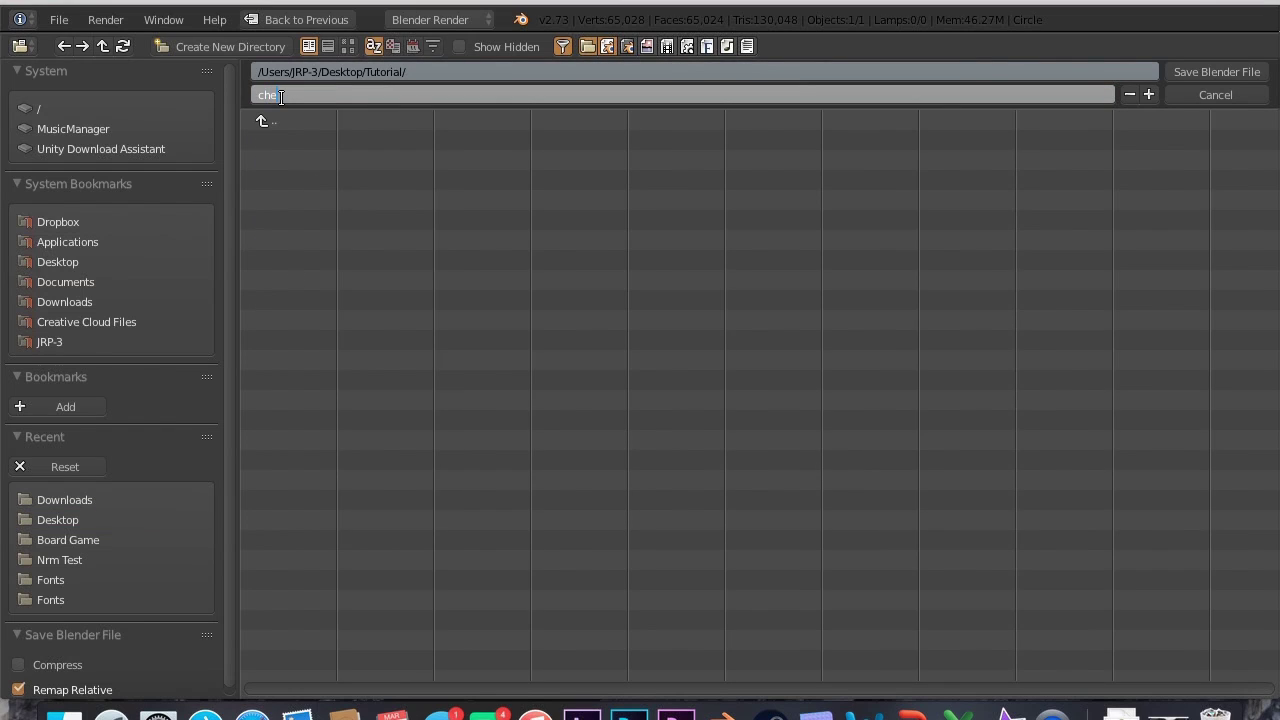
{"action": "type", "text": "s-piece"}
{"action": "key", "text": "Return"}
{"action": "left_click", "coordinate": [1213, 74]}
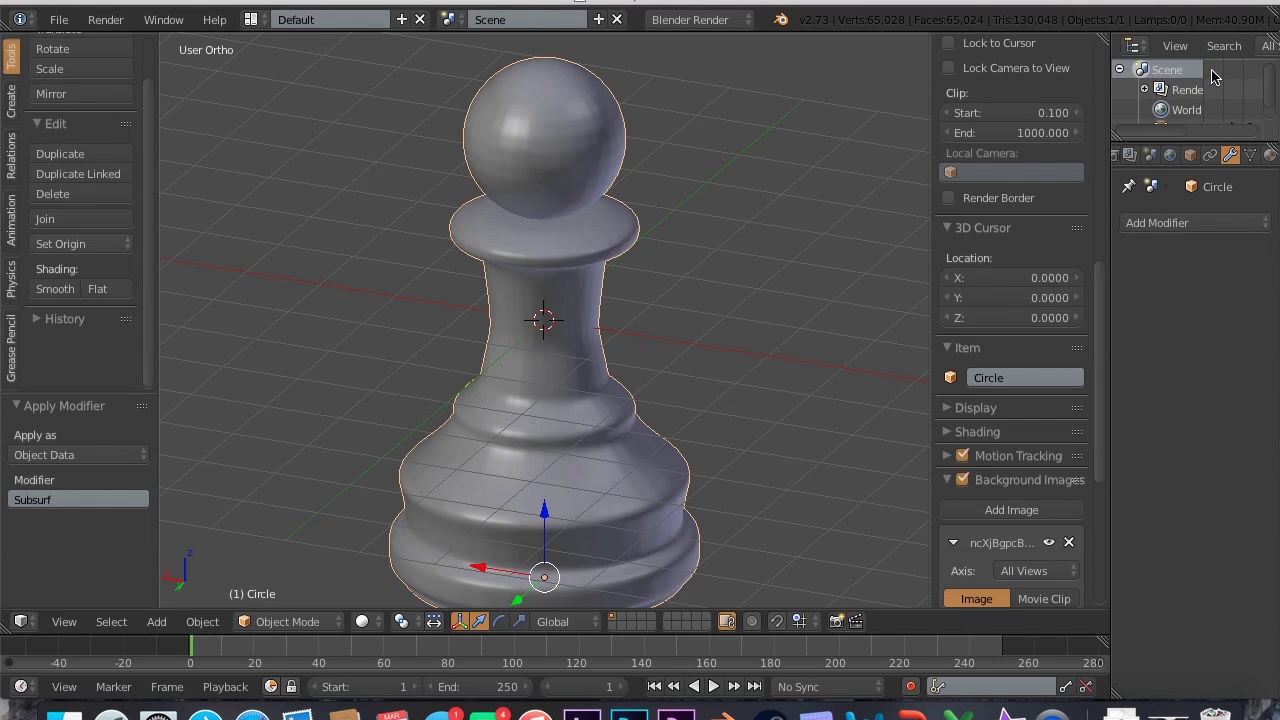